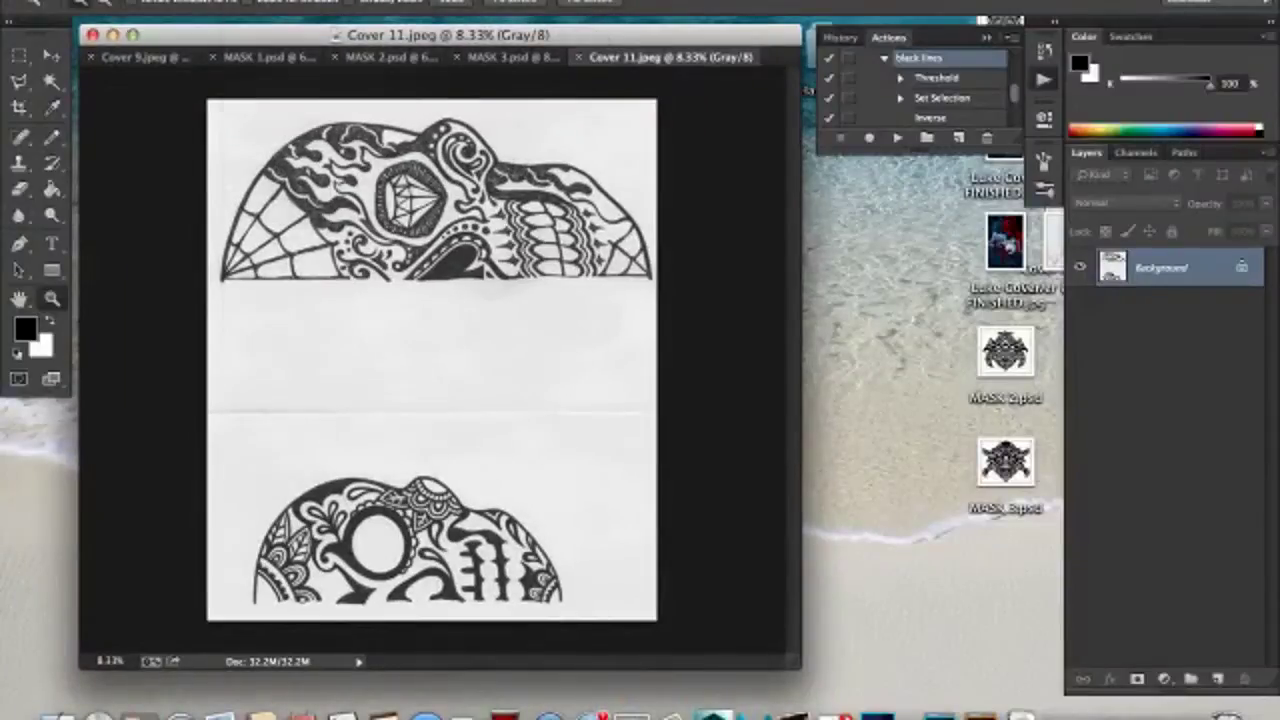
Step: Run the 'black lines' action and give the line art a light grey Stroke layer style
{"action": "left_click", "coordinate": [900, 138]}
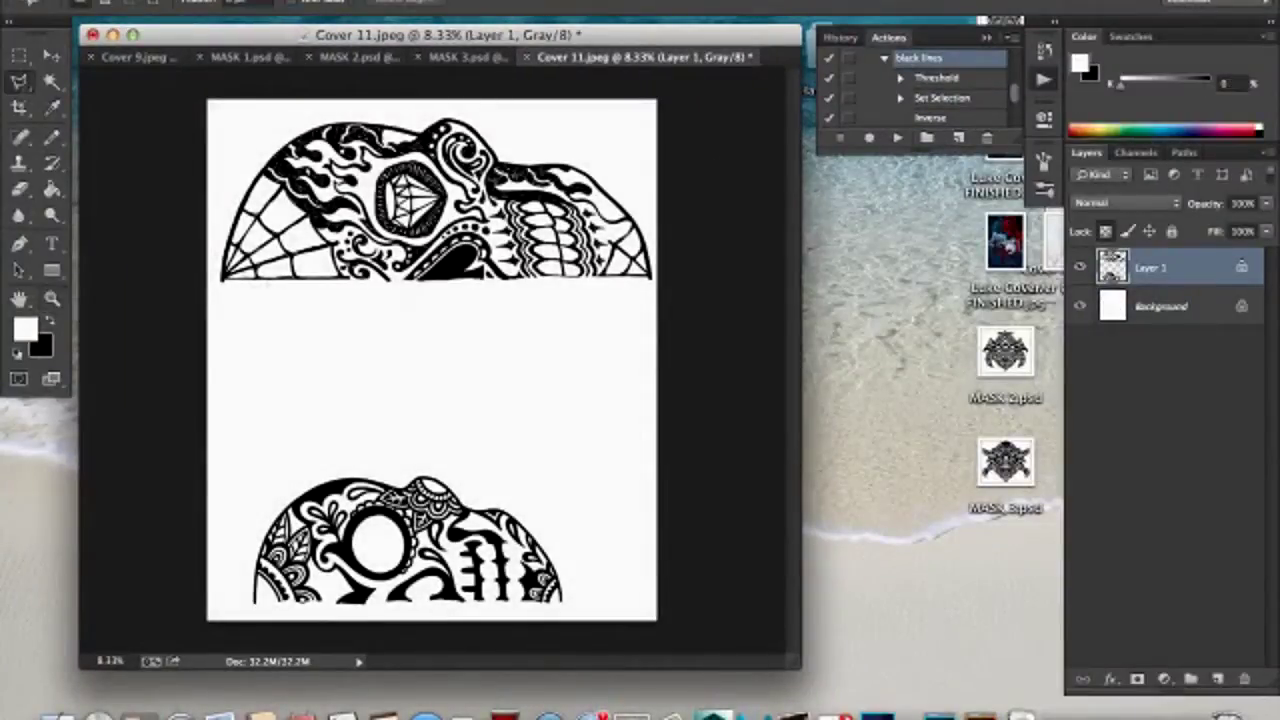
{"action": "left_click", "coordinate": [1110, 680]}
{"action": "left_click", "coordinate": [1143, 552]}
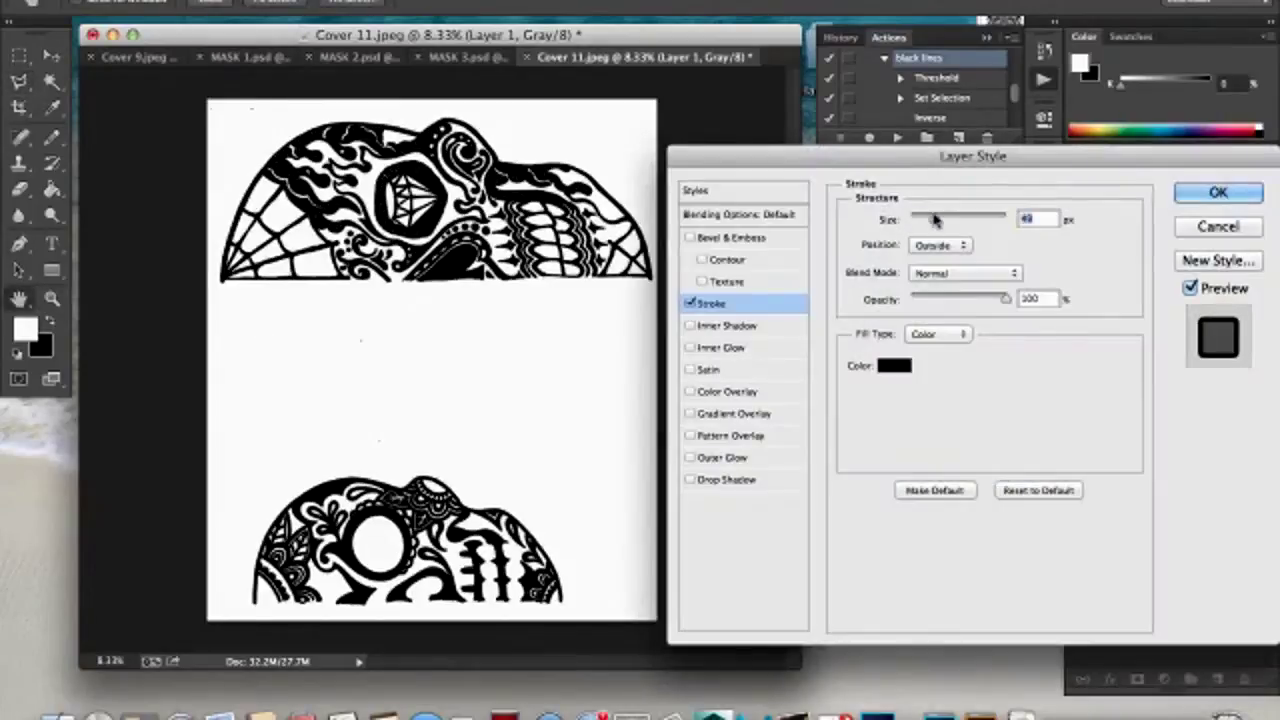
{"action": "left_click", "coordinate": [895, 366]}
{"action": "left_click", "coordinate": [609, 409]}
{"action": "left_click", "coordinate": [1043, 331]}
{"action": "left_click", "coordinate": [1218, 192]}
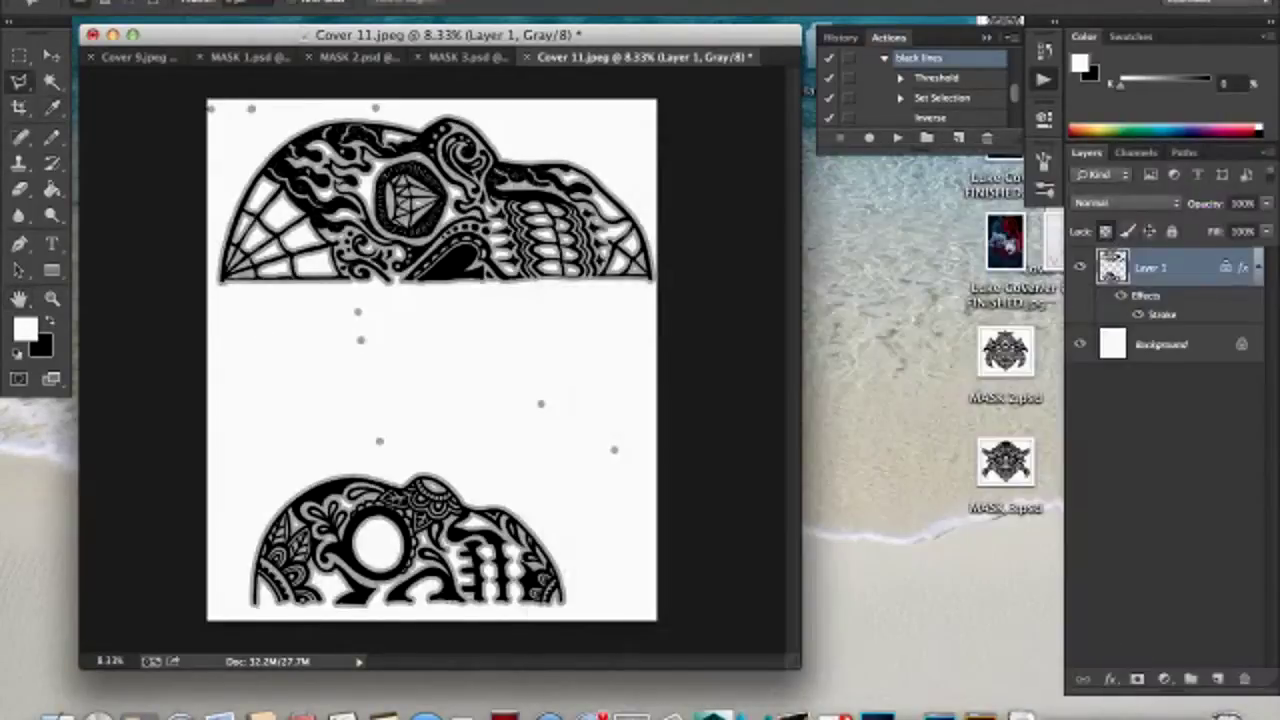
Step: Erase the stray grey dots on the page with the Eraser, then zoom in on the skulls
{"action": "left_click", "coordinate": [19, 189]}
{"action": "right_click", "coordinate": [360, 340]}
{"action": "left_click_drag", "start_coordinate": [360, 340], "coordinate": [357, 313]}
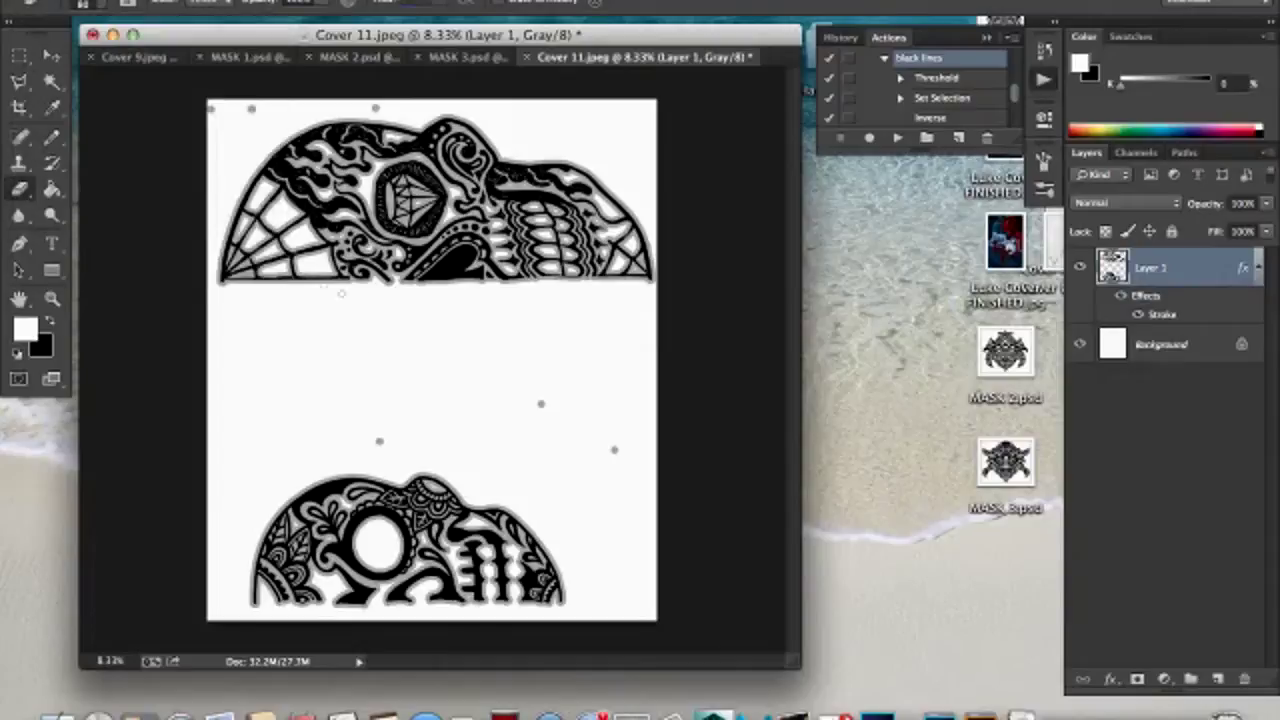
{"action": "key", "text": "ctrl+plus"}
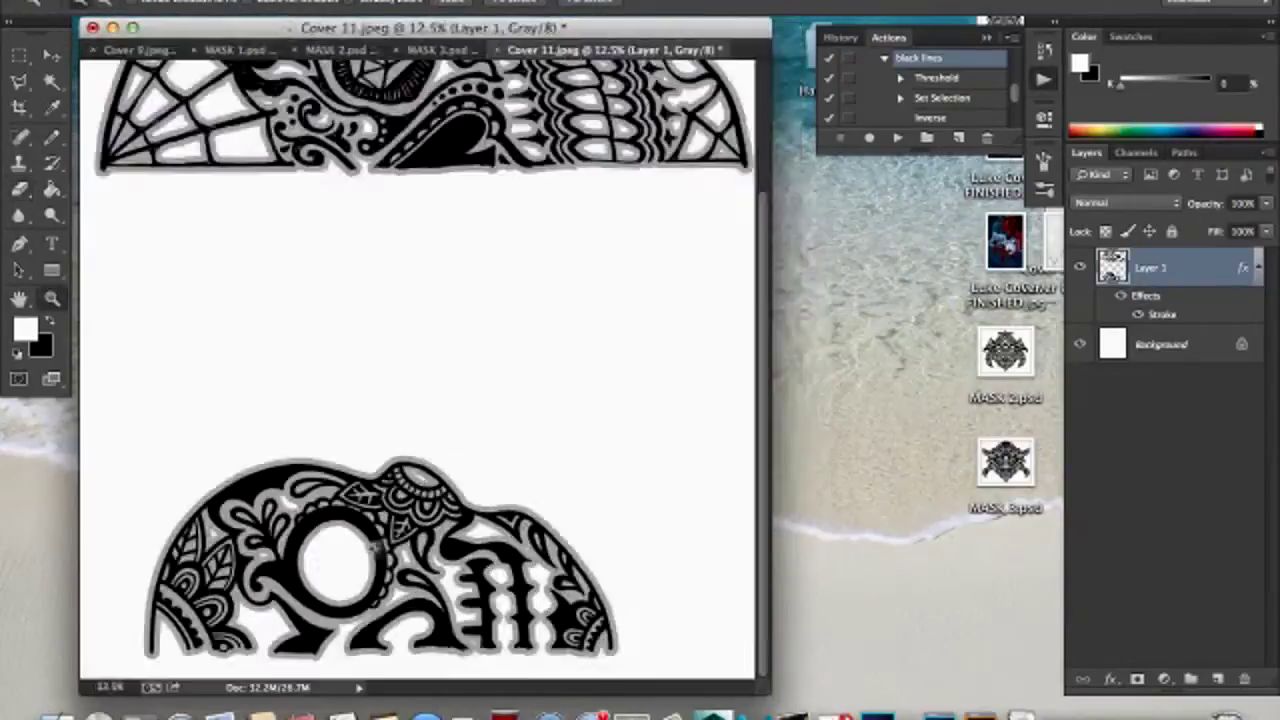
Step: Rotate the canvas 90° clockwise so the skull halves stand upright
{"action": "scroll", "coordinate": [610, 440], "scroll_direction": "up", "scroll_amount": 5}
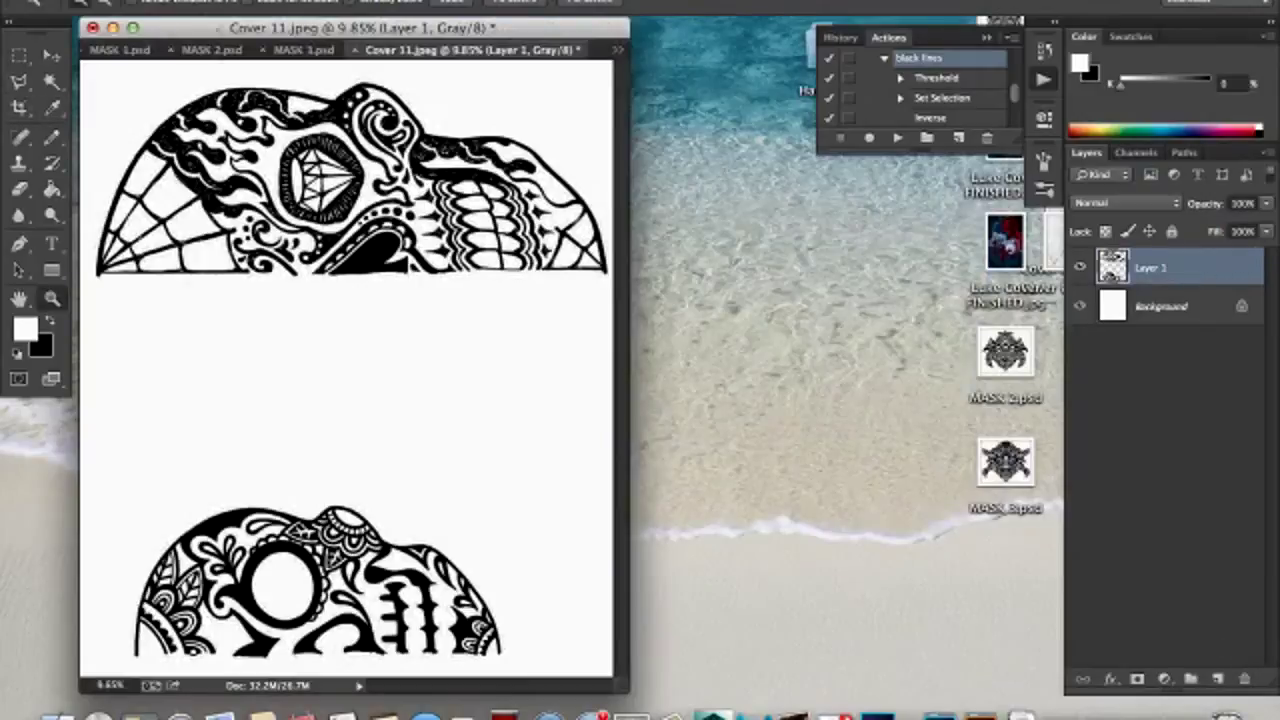
{"action": "left_click", "coordinate": [245, 8]}
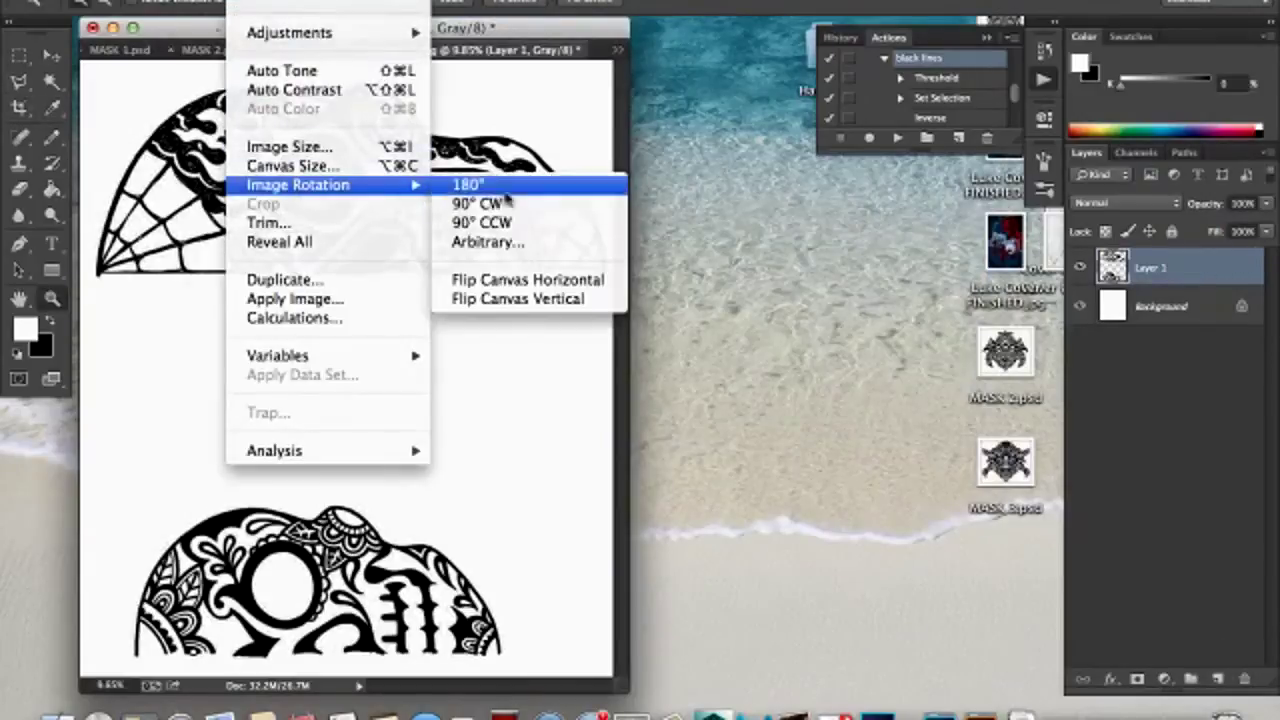
{"action": "left_click", "coordinate": [471, 209]}
Step: Select the diamond-eyed skull half with the Polygonal Lasso and copy it
{"action": "key", "text": "l"}
{"action": "left_click", "coordinate": [468, 558]}
{"action": "left_click", "coordinate": [467, 69]}
{"action": "left_click", "coordinate": [595, 78]}
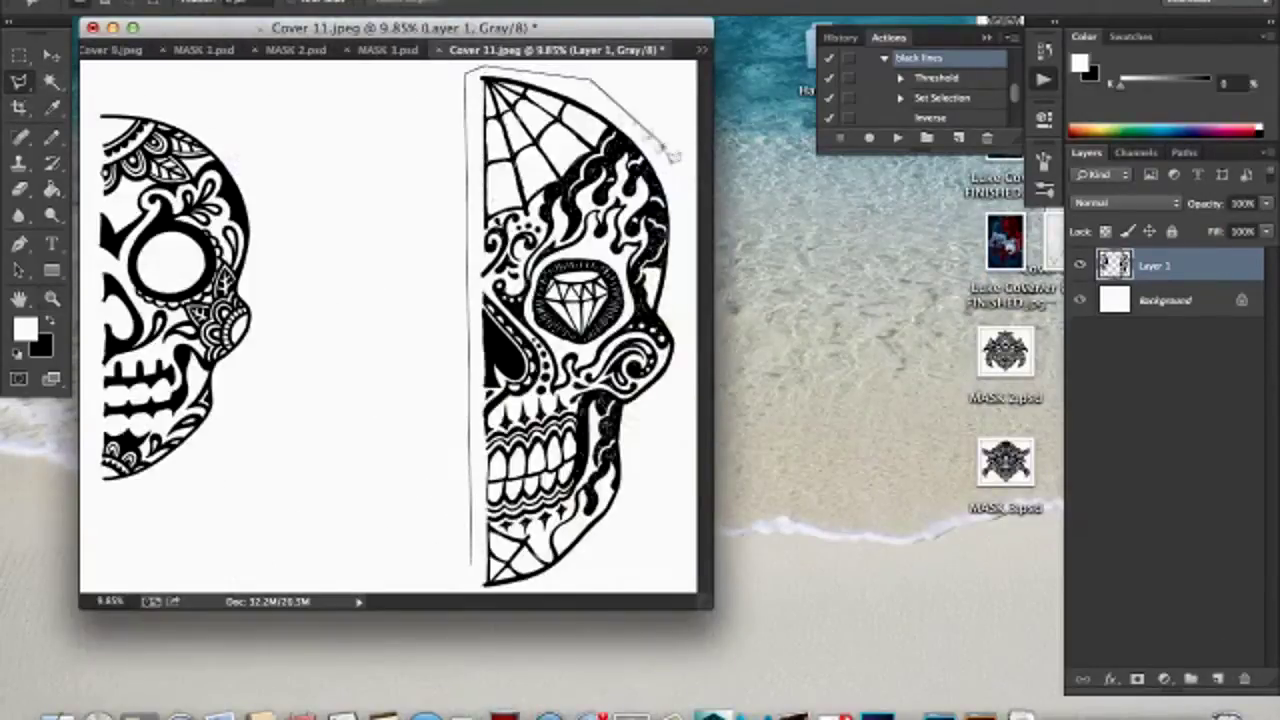
{"action": "left_click", "coordinate": [668, 400]}
{"action": "left_click", "coordinate": [631, 408]}
{"action": "left_click", "coordinate": [631, 478]}
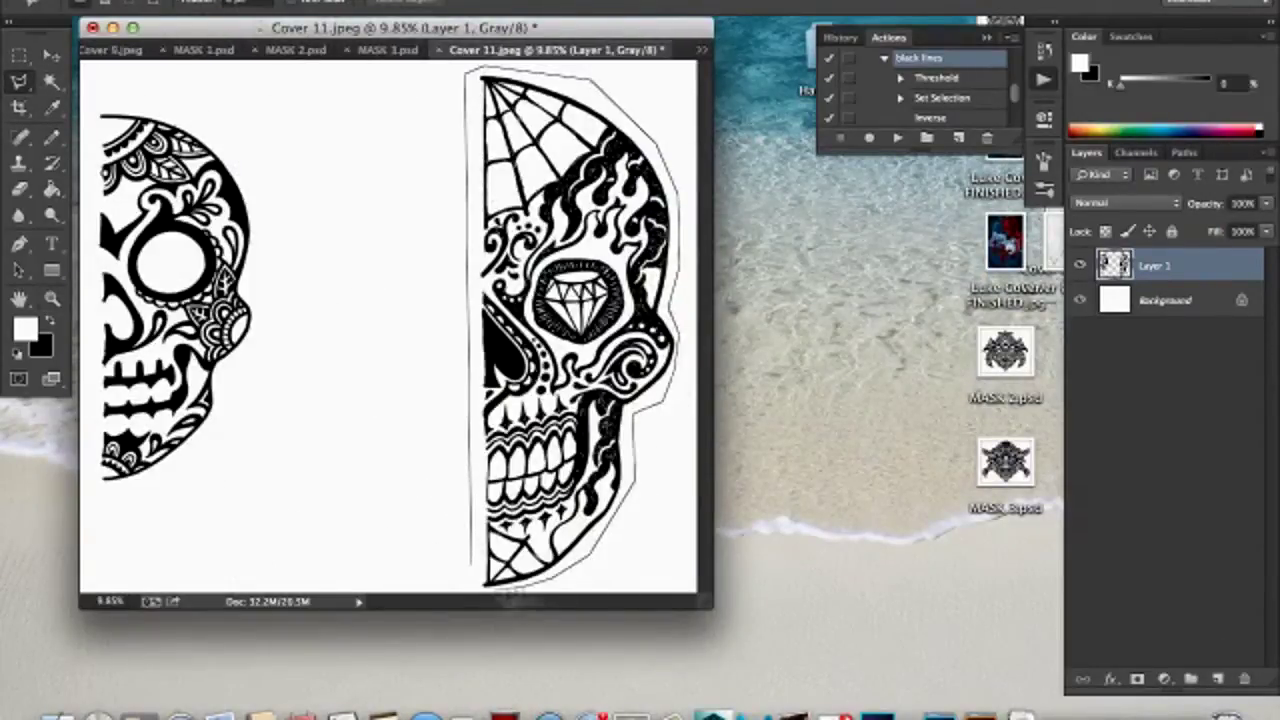
{"action": "left_click", "coordinate": [476, 580]}
{"action": "key", "text": "super+c"}
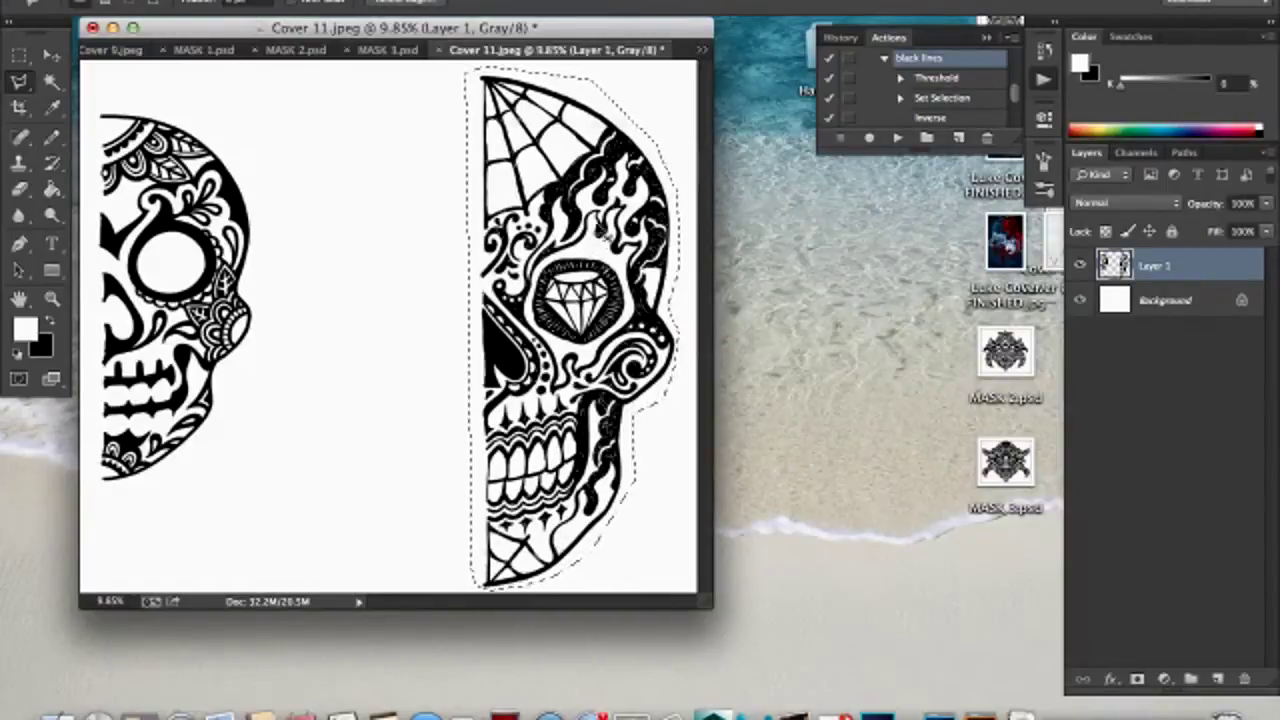
Step: Create a new document 11 inches wide and paste the skull half into it
{"action": "key", "text": "super+n"}
{"action": "left_click", "coordinate": [700, 272]}
{"action": "left_click", "coordinate": [655, 289]}
{"action": "type", "text": "11"}
{"action": "key", "text": "Return"}
{"action": "key", "text": "super+v"}
{"action": "left_click", "coordinate": [250, 8]}
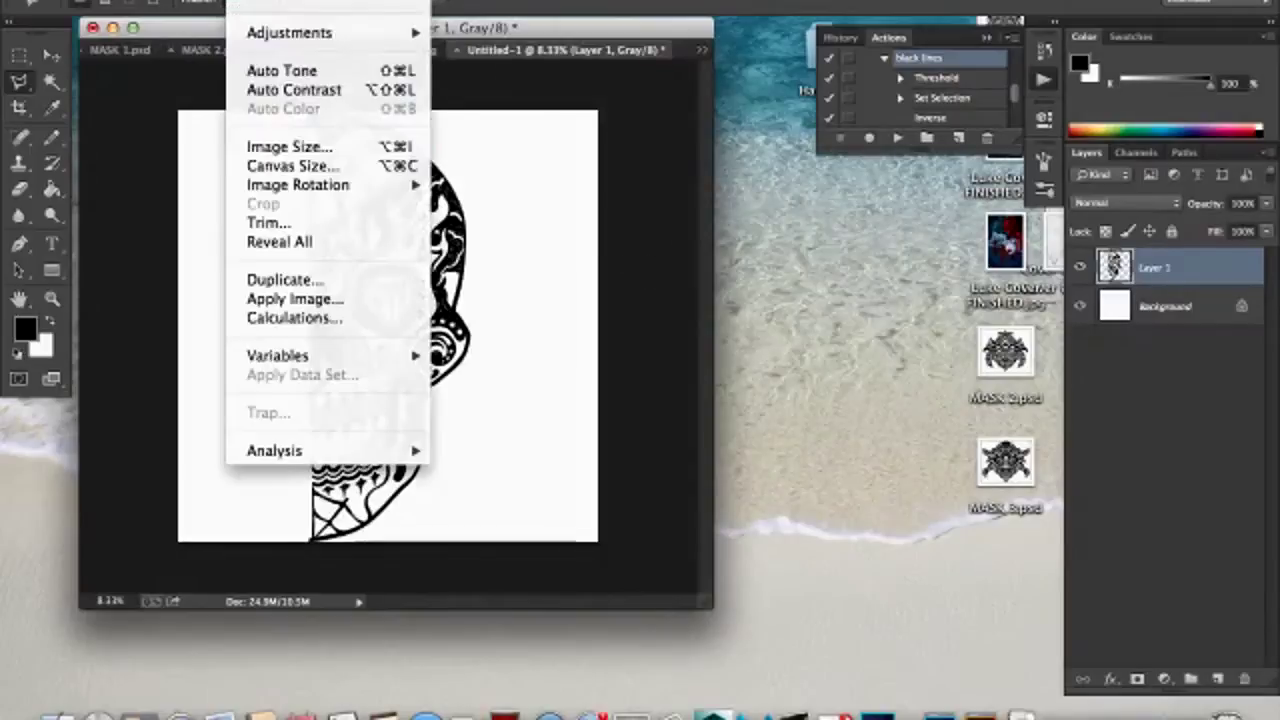
Step: Narrow the canvas size and shift the skull half to the right
{"action": "left_click", "coordinate": [290, 165]}
{"action": "key", "text": "Tab"}
{"action": "key", "text": "Return"}
{"action": "left_click_drag", "start_coordinate": [710, 606], "coordinate": [843, 676]}
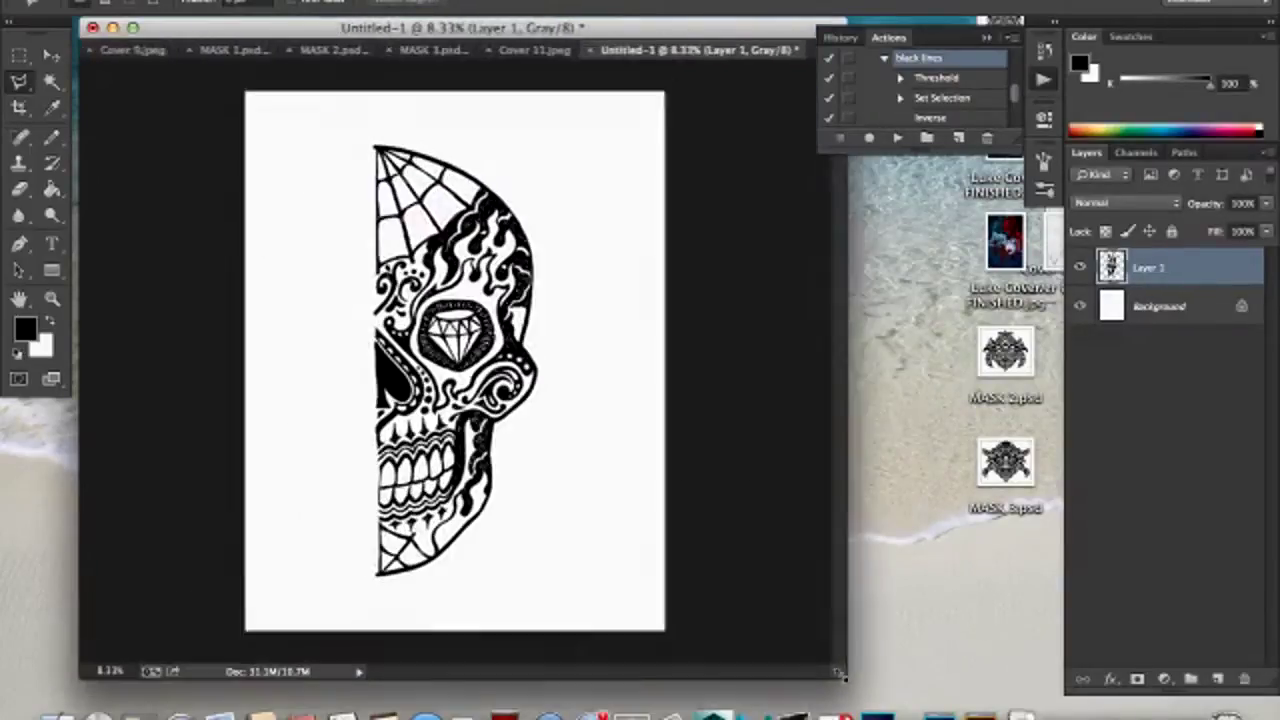
{"action": "key", "text": "v"}
{"action": "left_click_drag", "start_coordinate": [368, 304], "coordinate": [483, 304]}
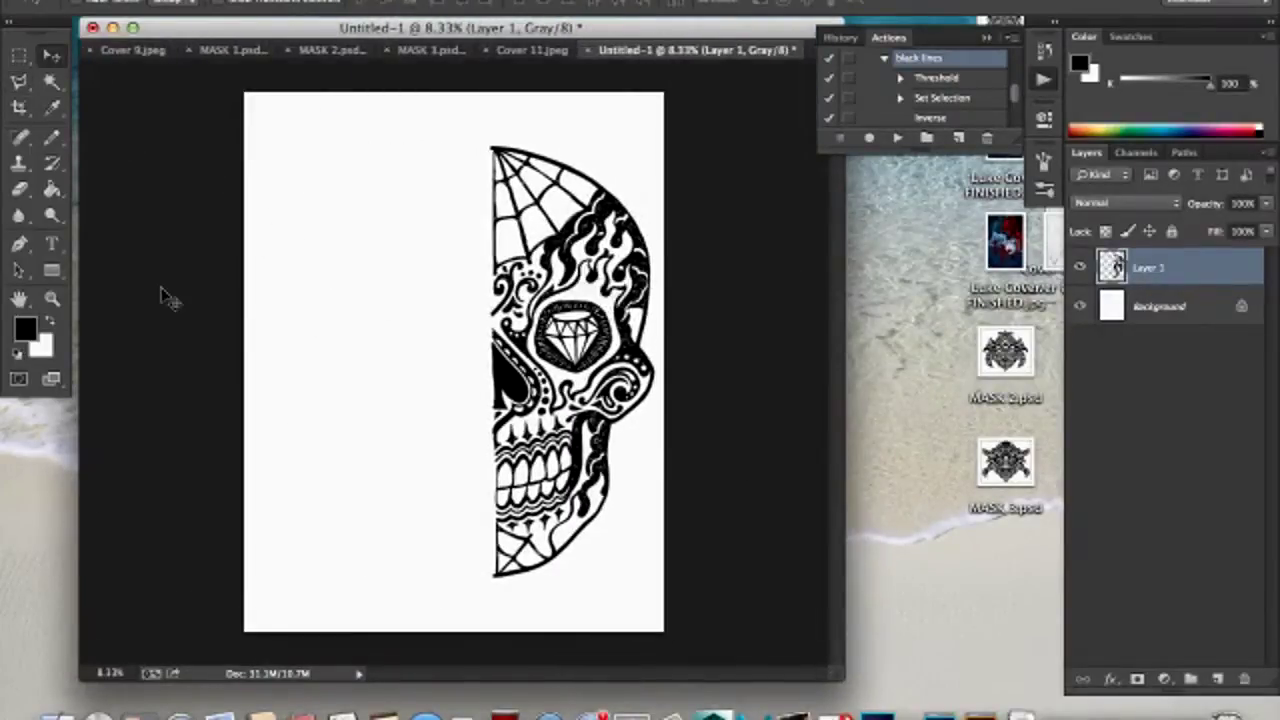
Step: Place a vertical guide at the skull's straight edge, then duplicate, flip and align the copy
{"action": "key", "text": "super+r"}
{"action": "left_click_drag", "start_coordinate": [86, 305], "coordinate": [500, 312]}
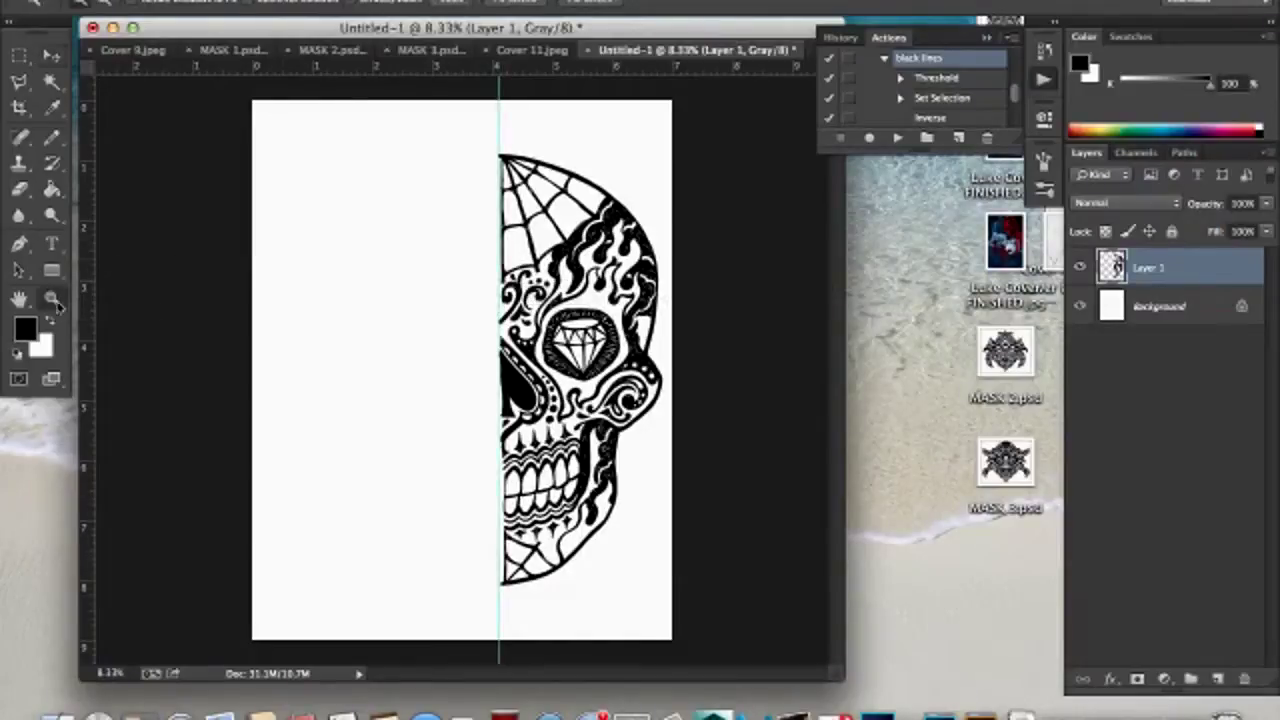
{"action": "left_click", "coordinate": [410, 285], "text": "super"}
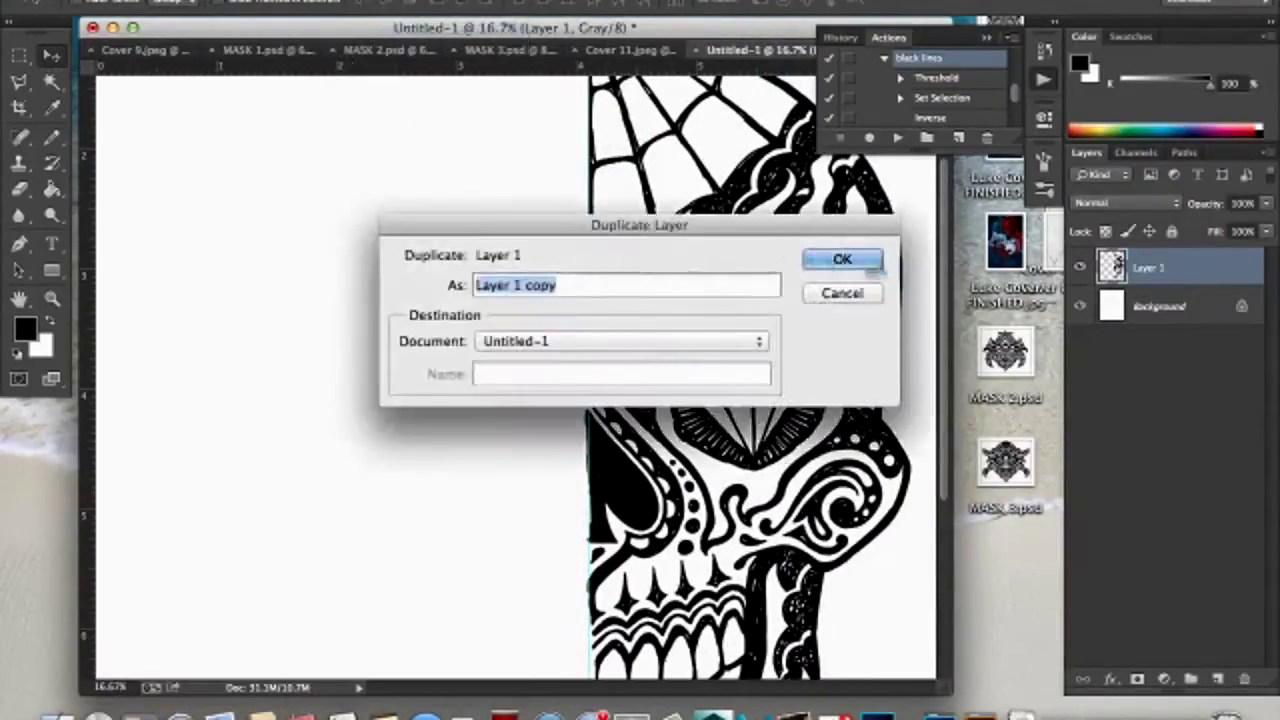
{"action": "key", "text": "Return"}
{"action": "left_click", "coordinate": [185, 6]}
{"action": "left_click", "coordinate": [500, 643]}
{"action": "left_click_drag", "start_coordinate": [750, 465], "coordinate": [478, 465]}
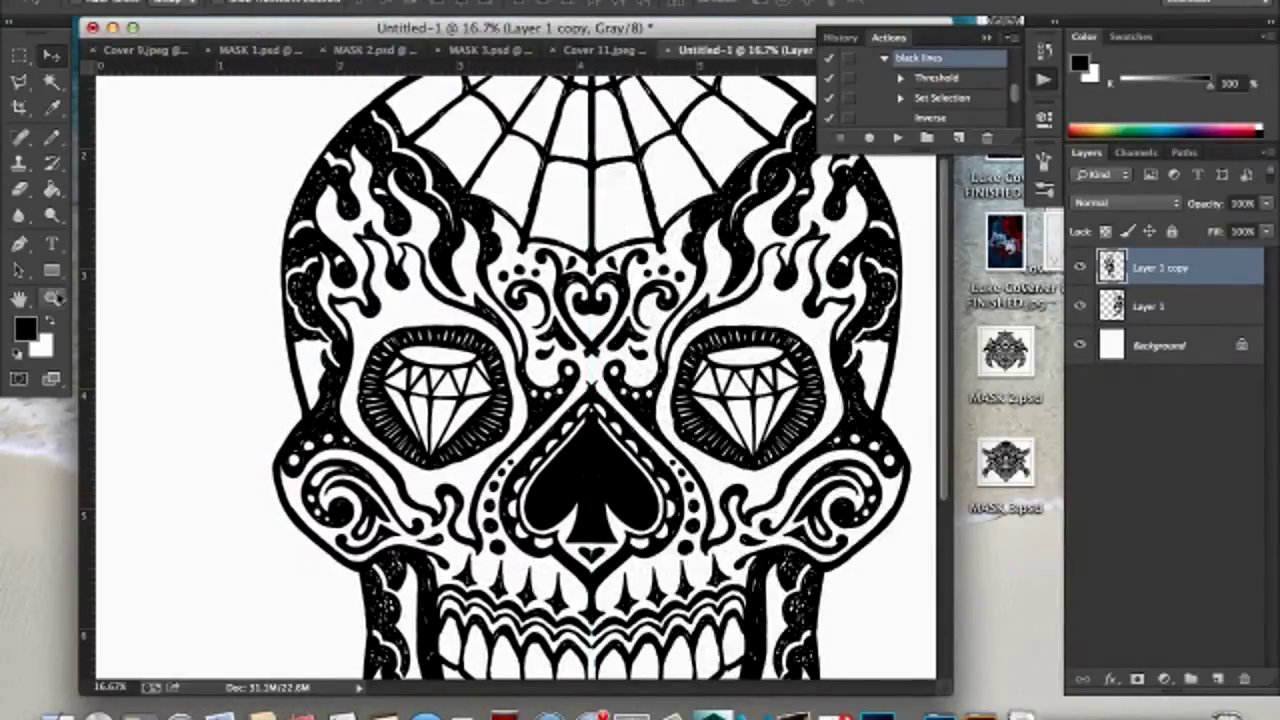
Step: Zoom out and delete the misaligned mirrored copy layer
{"action": "key", "text": "z"}
{"action": "left_click", "coordinate": [440, 215], "text": "alt"}
{"action": "scroll", "coordinate": [450, 320], "scroll_direction": "down", "scroll_amount": 5}
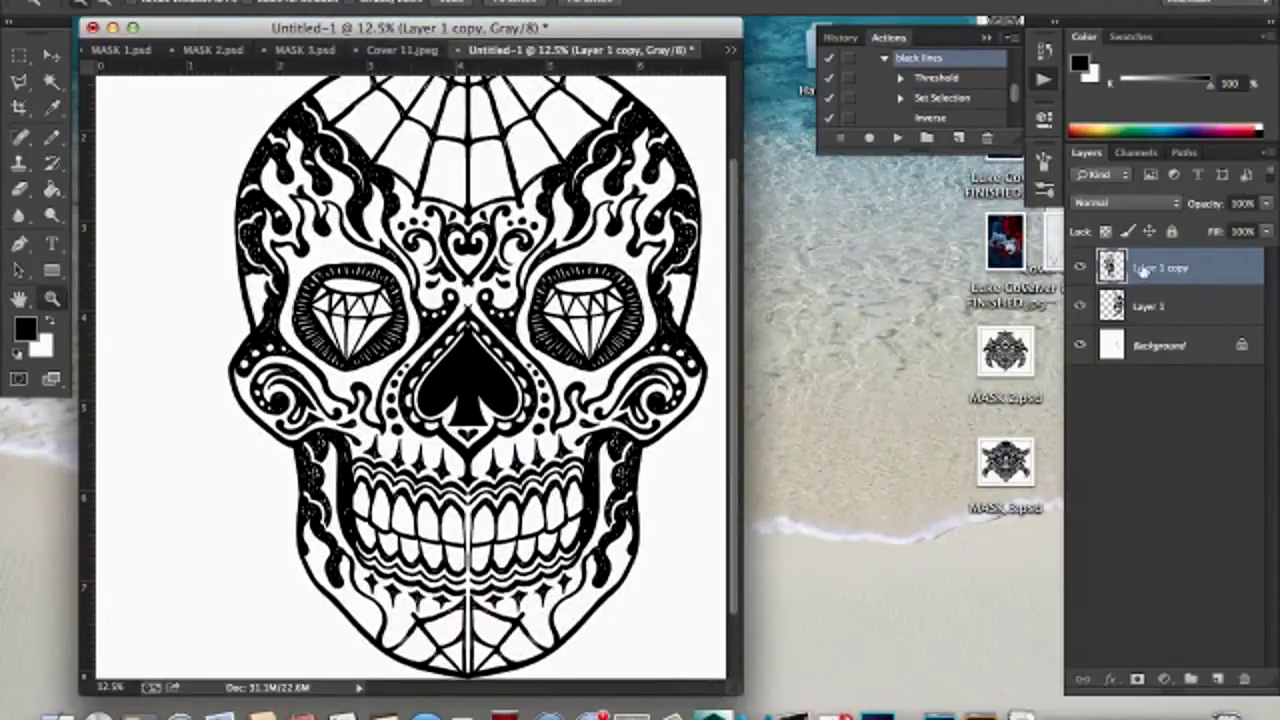
{"action": "left_click_drag", "start_coordinate": [1140, 268], "coordinate": [1217, 679]}
Step: Rotate Layer 1 upright and set its bottom corner onto the centre guide
{"action": "left_click_drag", "start_coordinate": [418, 415], "coordinate": [367, 508]}
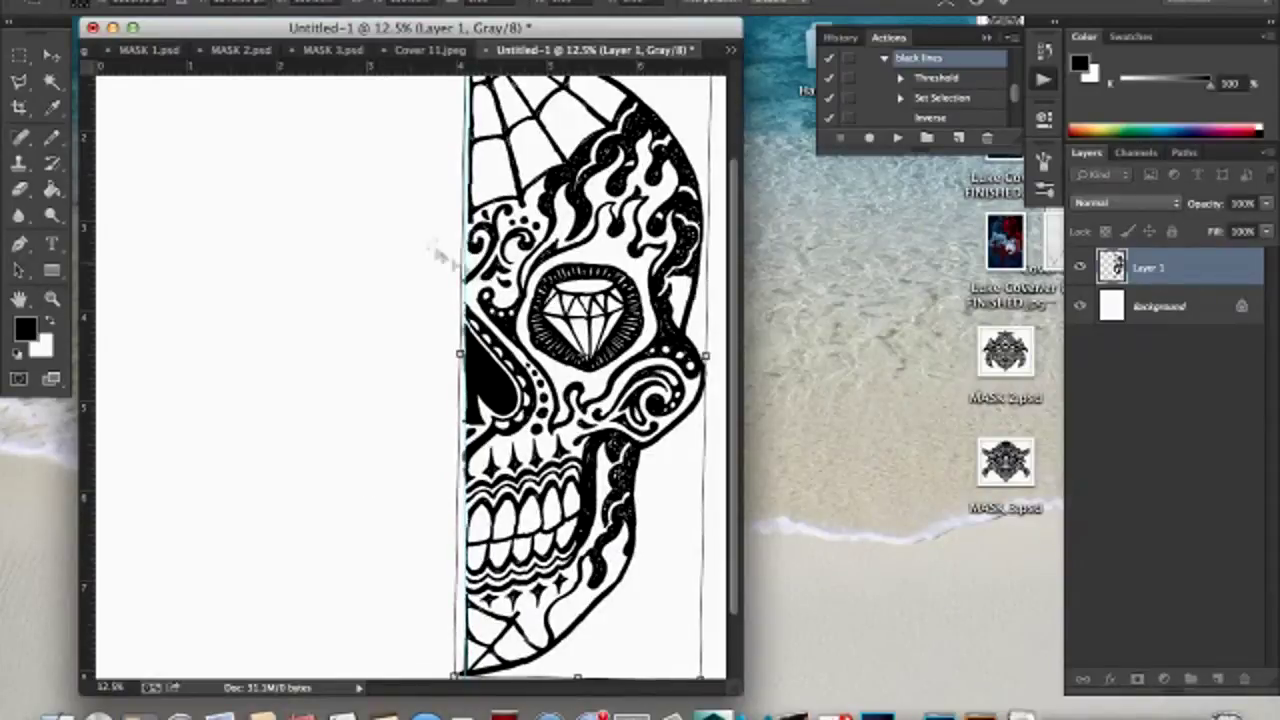
{"action": "left_click_drag", "start_coordinate": [422, 195], "coordinate": [409, 190]}
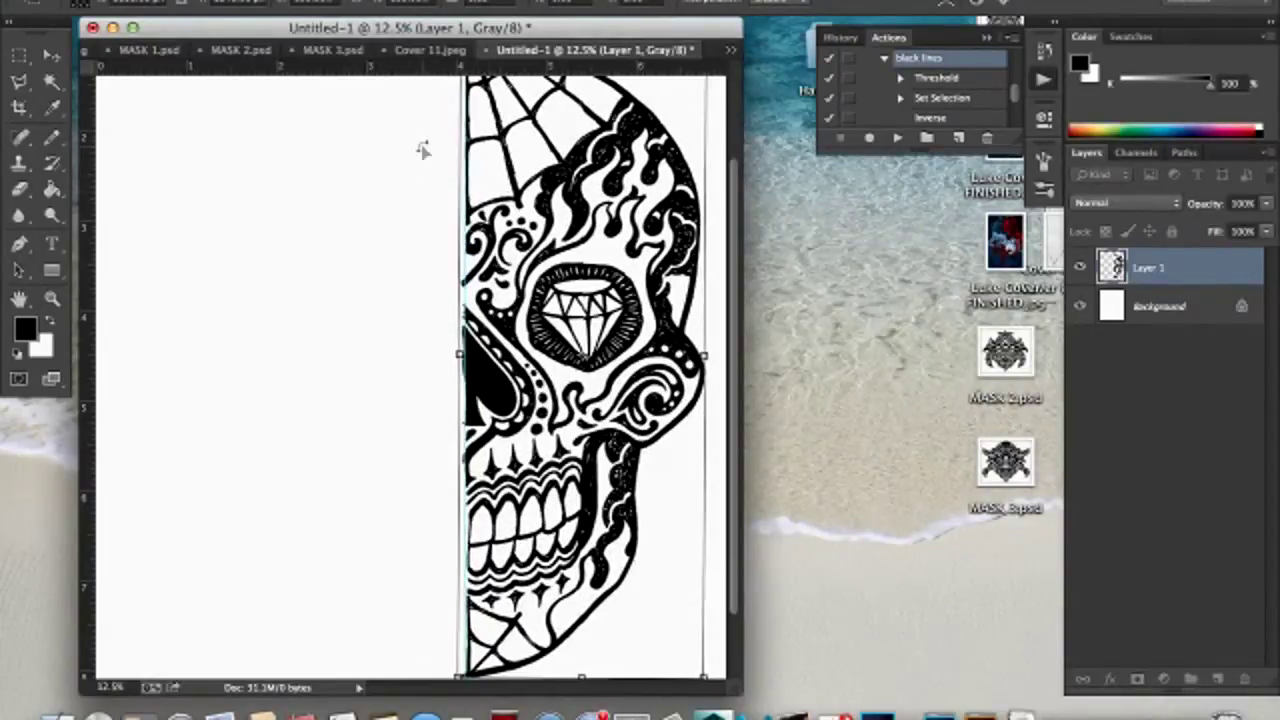
{"action": "key", "text": "ctrl+plus"}
{"action": "key", "text": "ctrl+plus"}
{"action": "key", "text": "ctrl+plus"}
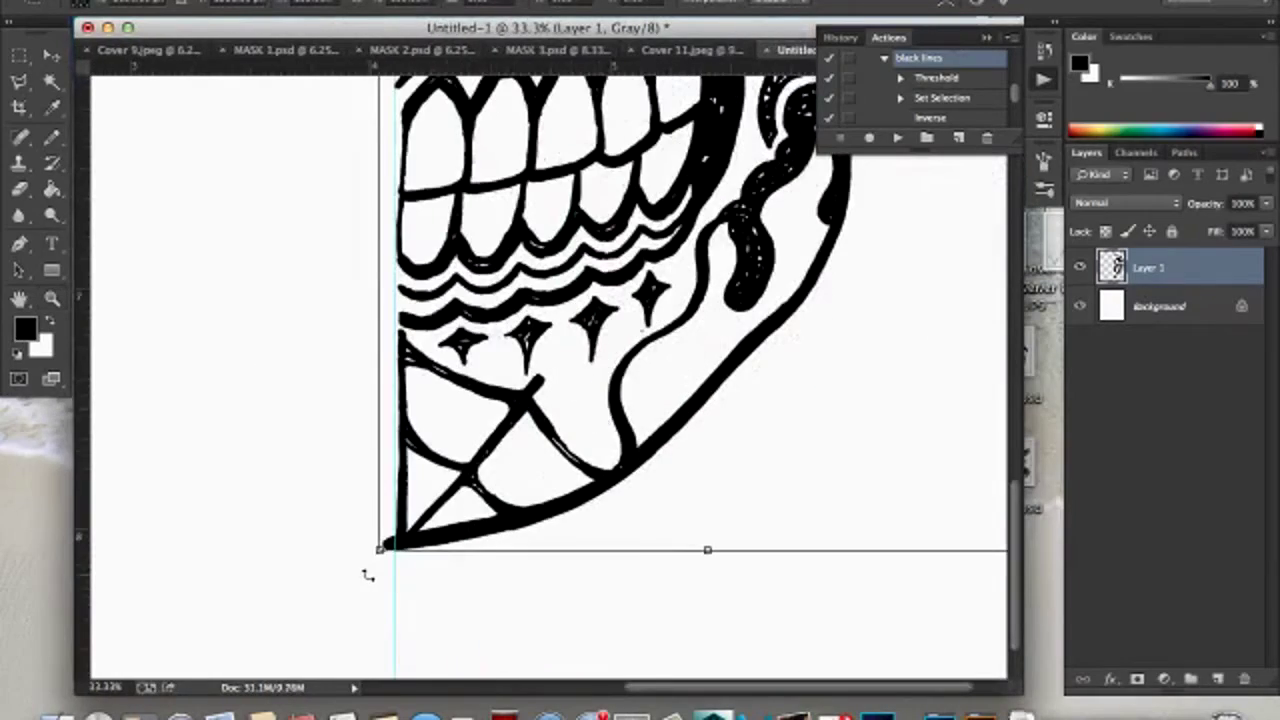
{"action": "left_click_drag", "start_coordinate": [363, 574], "coordinate": [351, 543]}
{"action": "scroll", "coordinate": [539, 346], "scroll_direction": "up", "scroll_amount": 10}
{"action": "scroll", "coordinate": [563, 314], "scroll_direction": "down", "scroll_amount": 3}
{"action": "scroll", "coordinate": [543, 209], "scroll_direction": "down", "scroll_amount": 2}
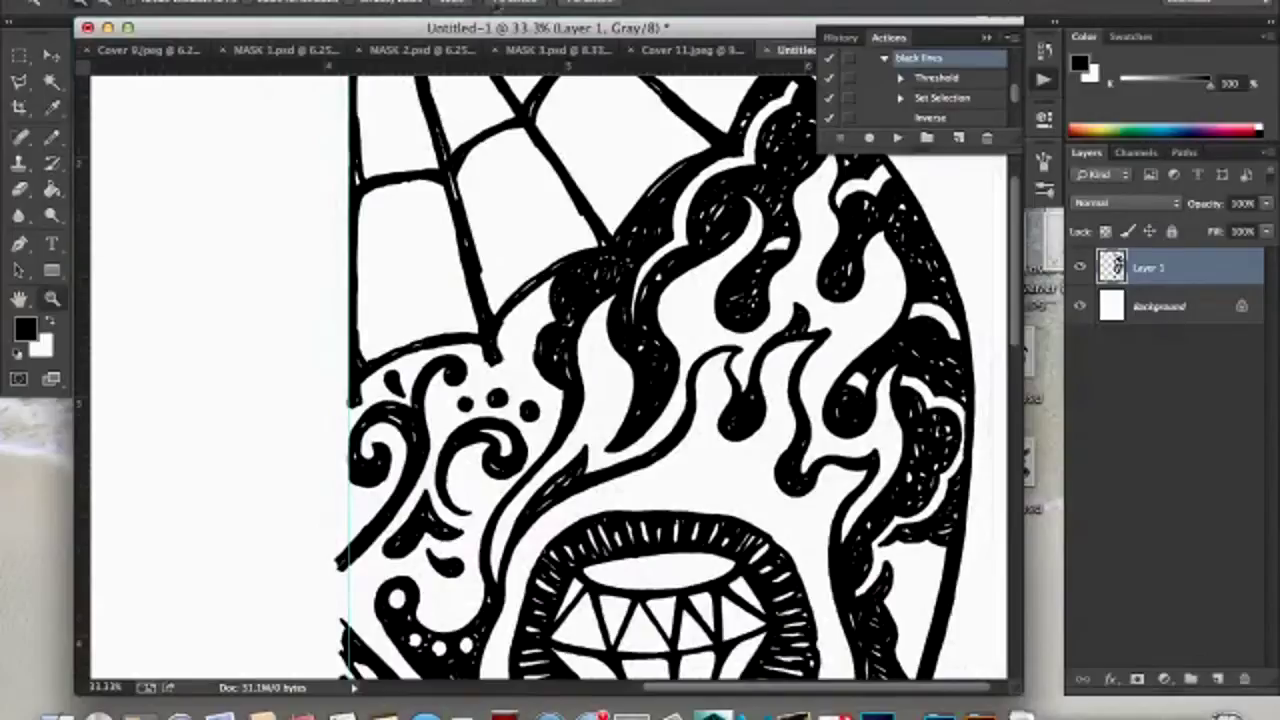
{"action": "key", "text": "ctrl+minus"}
Step: Duplicate the straightened half, flip it horizontally, and align it left of the guide
{"action": "left_click", "coordinate": [310, 5]}
{"action": "key", "text": "ctrl+j"}
{"action": "left_click", "coordinate": [200, 5]}
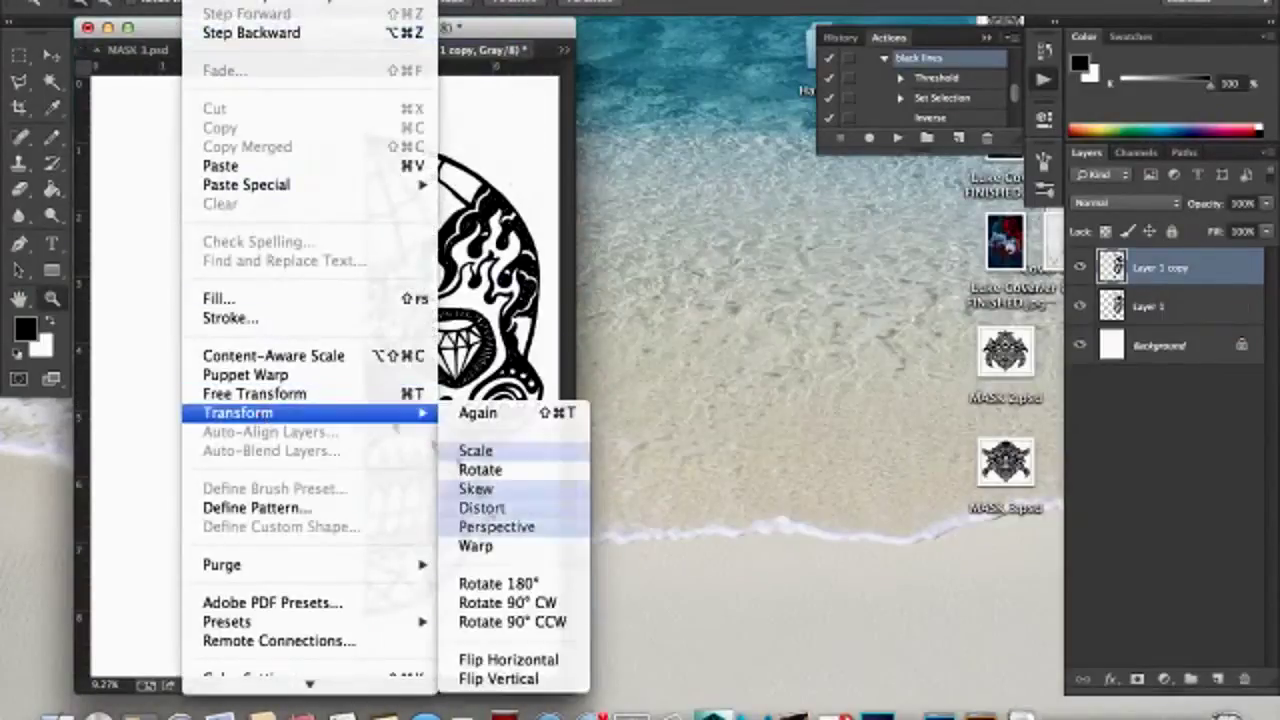
{"action": "left_click", "coordinate": [508, 659]}
{"action": "key", "text": "v"}
{"action": "left_click_drag", "start_coordinate": [223, 229], "coordinate": [48, 229]}
{"action": "left_click_drag", "start_coordinate": [313, 329], "coordinate": [320, 334]}
{"action": "key", "text": "ctrl+plus"}
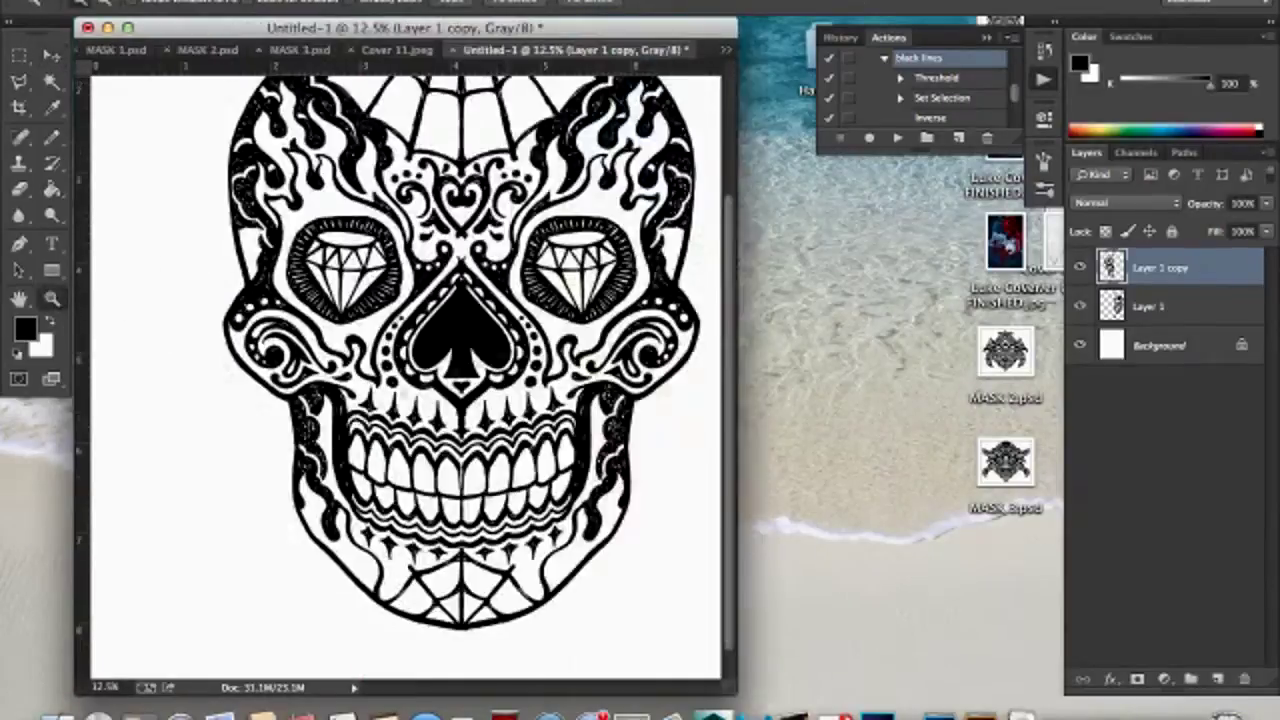
{"action": "key", "text": "ctrl+plus"}
{"action": "scroll", "coordinate": [540, 380], "scroll_direction": "down", "scroll_amount": 3}
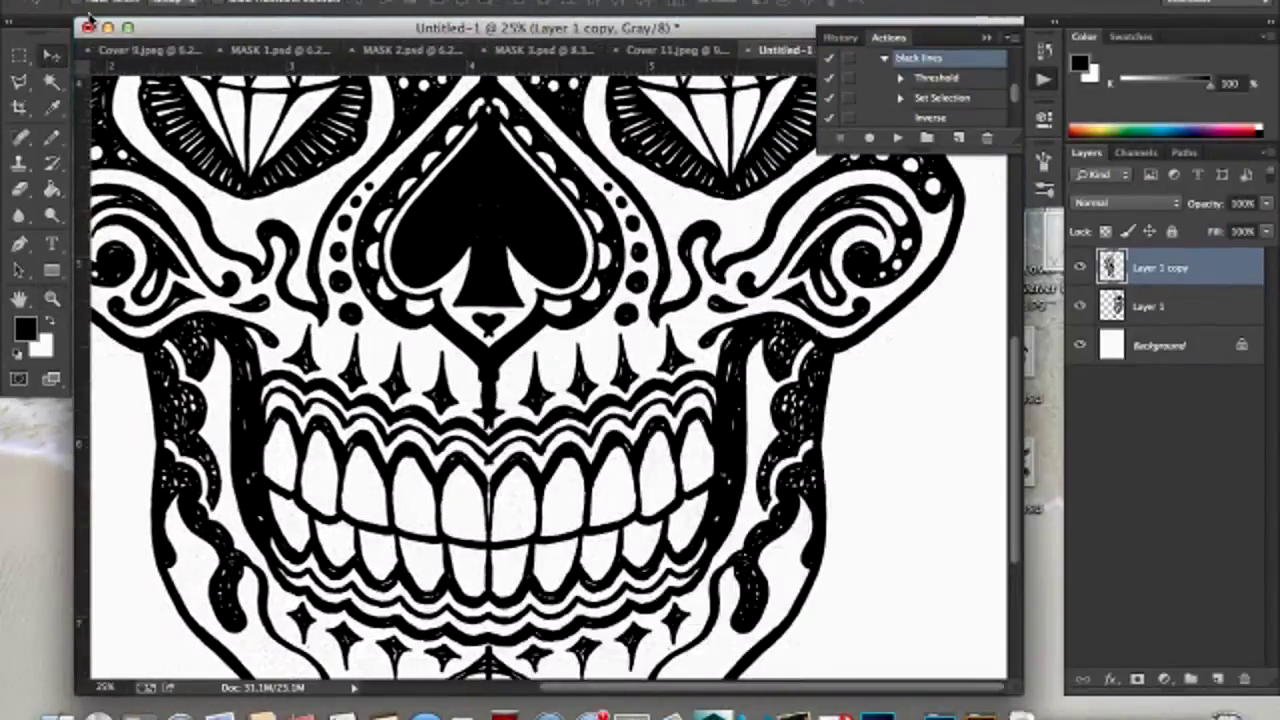
{"action": "left_click", "coordinate": [1265, 203]}
{"action": "left_click_drag", "start_coordinate": [1258, 223], "coordinate": [1218, 232]}
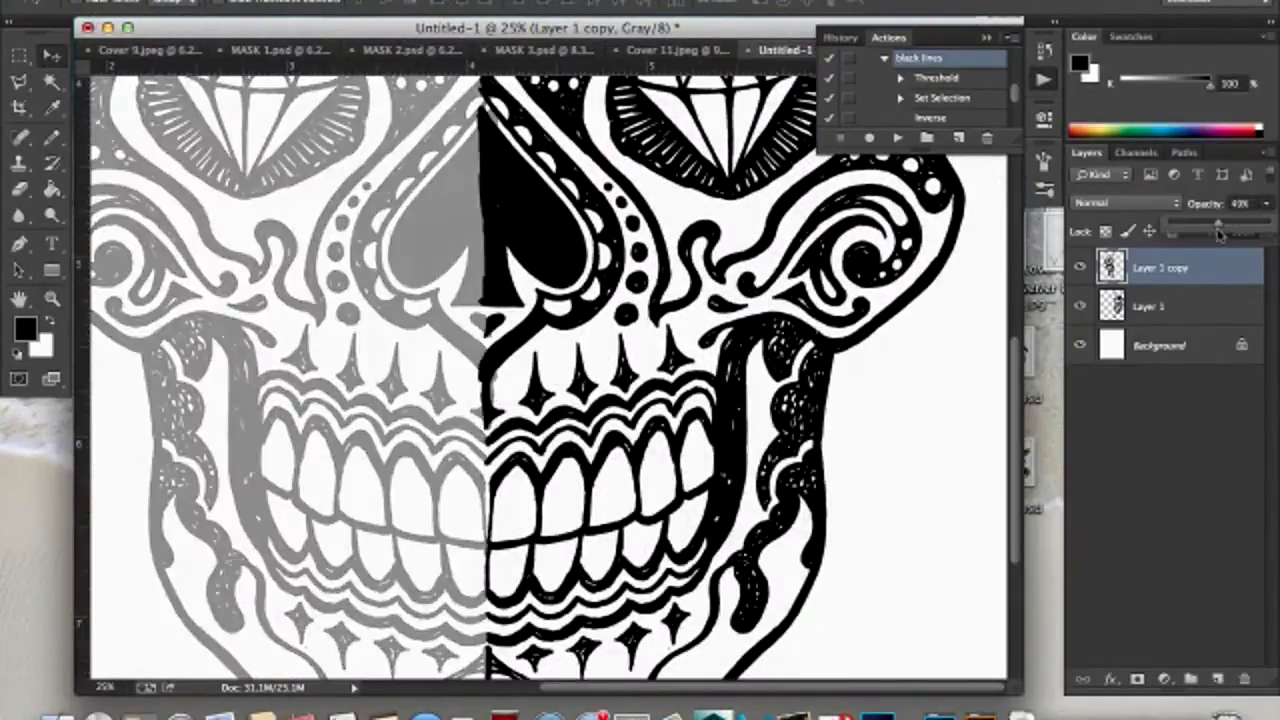
{"action": "scroll", "coordinate": [460, 450], "scroll_direction": "up", "scroll_amount": 2}
{"action": "left_click", "coordinate": [100, 4]}
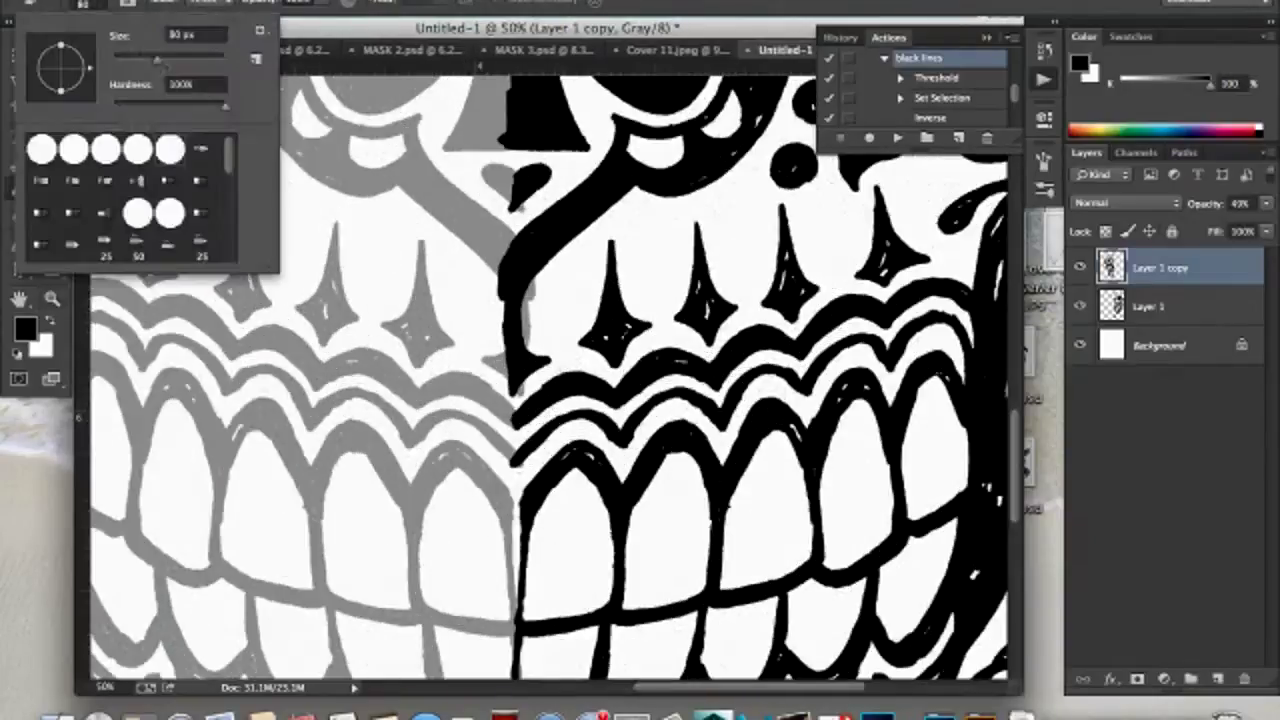
{"action": "key", "text": "Return"}
{"action": "scroll", "coordinate": [528, 200], "scroll_direction": "up", "scroll_amount": 5}
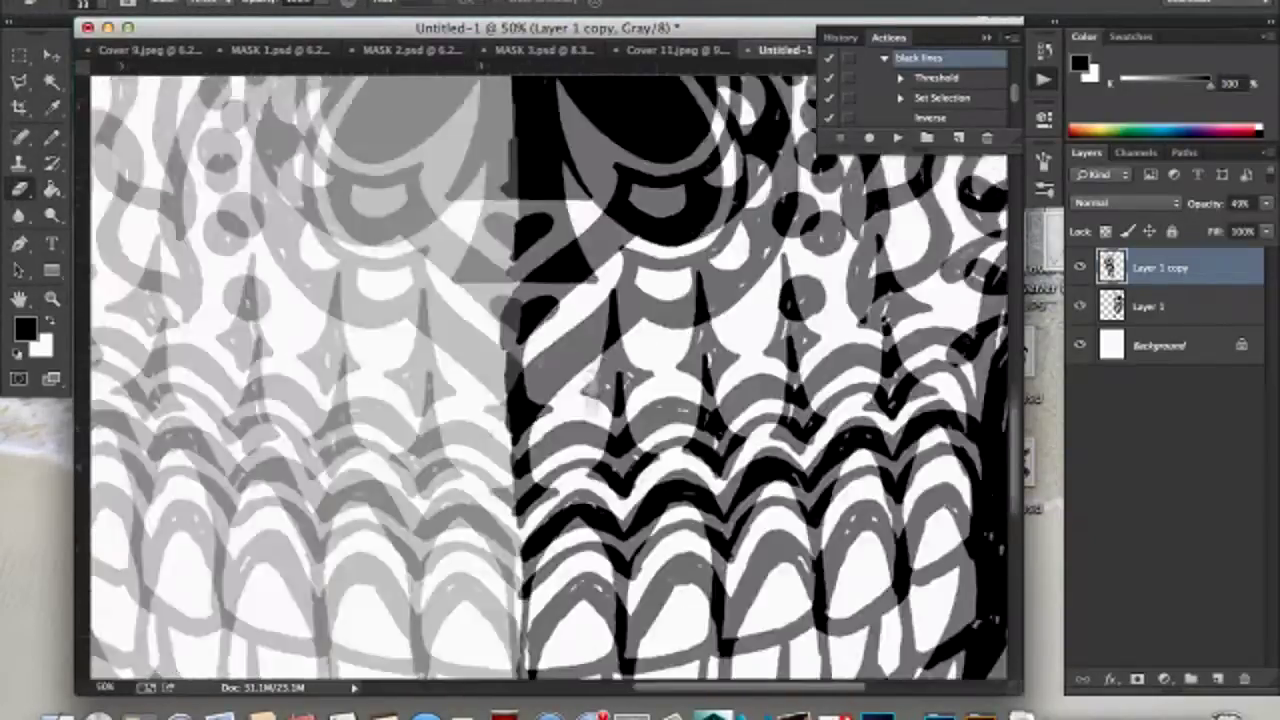
{"action": "scroll", "coordinate": [528, 200], "scroll_direction": "up", "scroll_amount": 5}
{"action": "scroll", "coordinate": [568, 137], "scroll_direction": "up", "scroll_amount": 5}
{"action": "scroll", "coordinate": [600, 200], "scroll_direction": "up", "scroll_amount": 2}
{"action": "scroll", "coordinate": [630, 260], "scroll_direction": "up", "scroll_amount": 5}
{"action": "scroll", "coordinate": [665, 312], "scroll_direction": "up", "scroll_amount": 3}
{"action": "scroll", "coordinate": [660, 350], "scroll_direction": "down", "scroll_amount": 5}
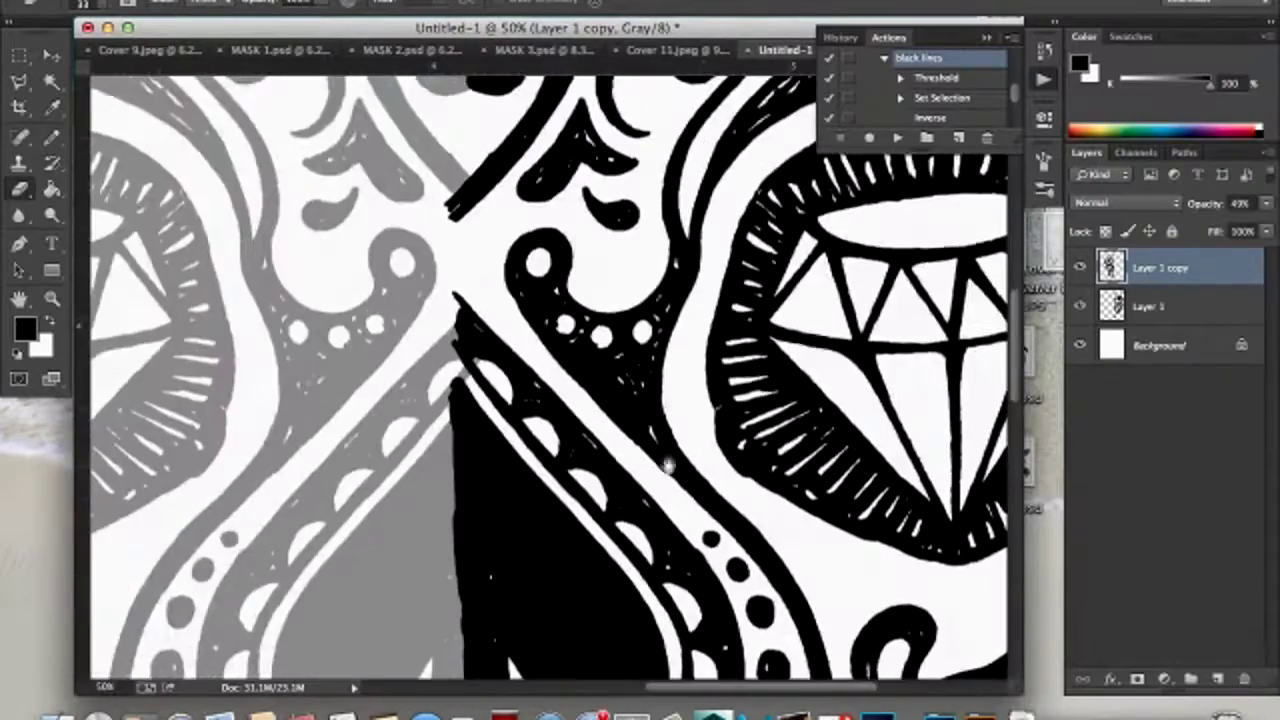
{"action": "scroll", "coordinate": [640, 450], "scroll_direction": "down", "scroll_amount": 5}
{"action": "scroll", "coordinate": [617, 579], "scroll_direction": "down", "scroll_amount": 3}
{"action": "key", "text": "alt+bracketleft"}
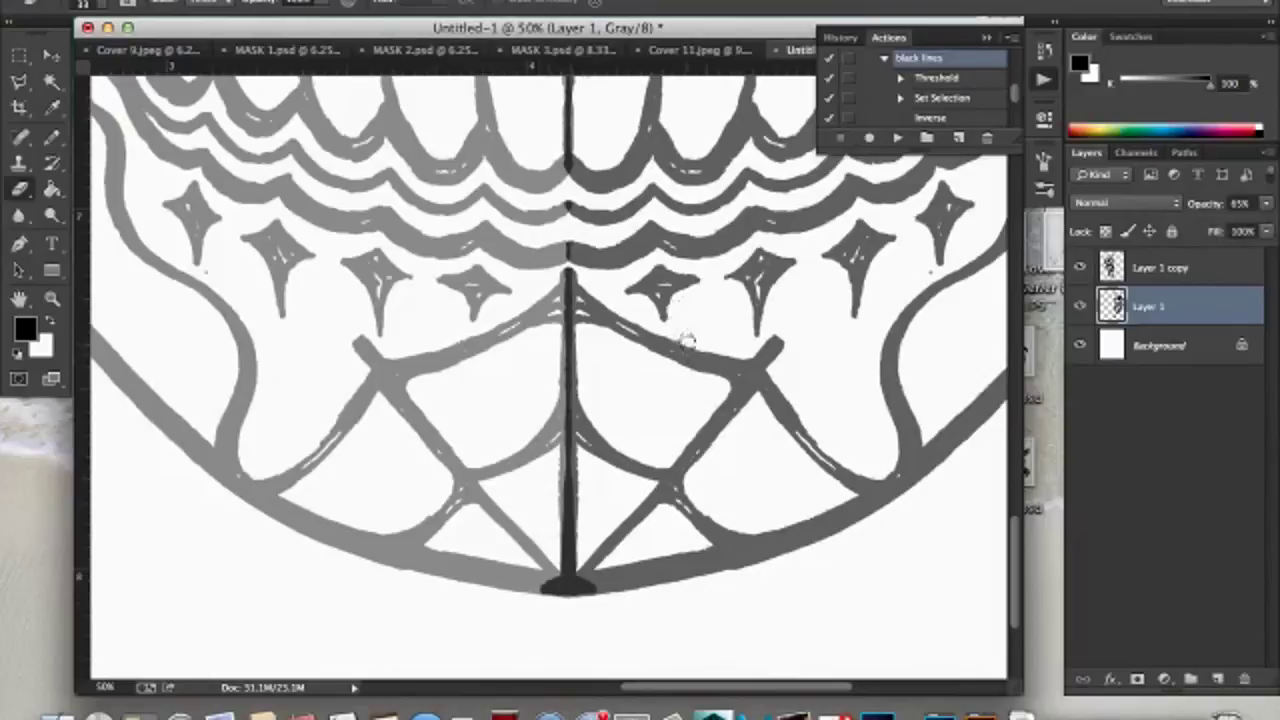
{"action": "scroll", "coordinate": [687, 344], "scroll_direction": "up", "scroll_amount": 5}
{"action": "scroll", "coordinate": [687, 344], "scroll_direction": "up", "scroll_amount": 2}
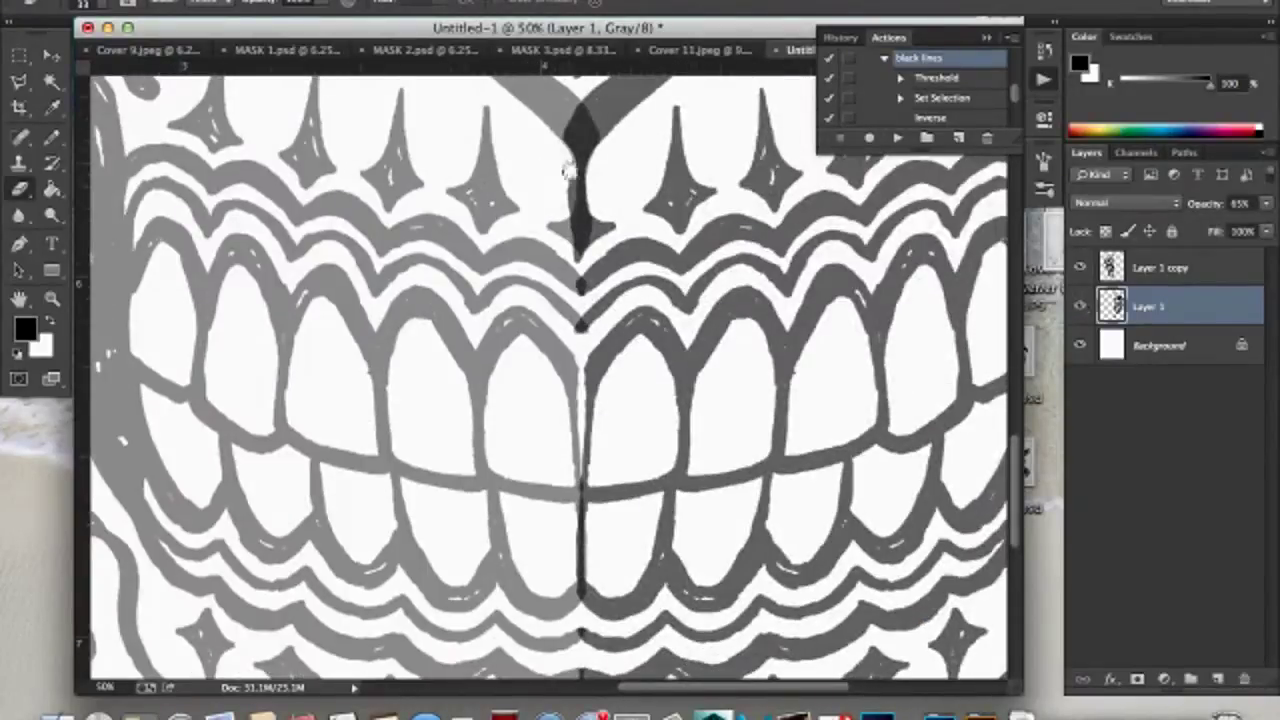
{"action": "scroll", "coordinate": [600, 170], "scroll_direction": "up", "scroll_amount": 4}
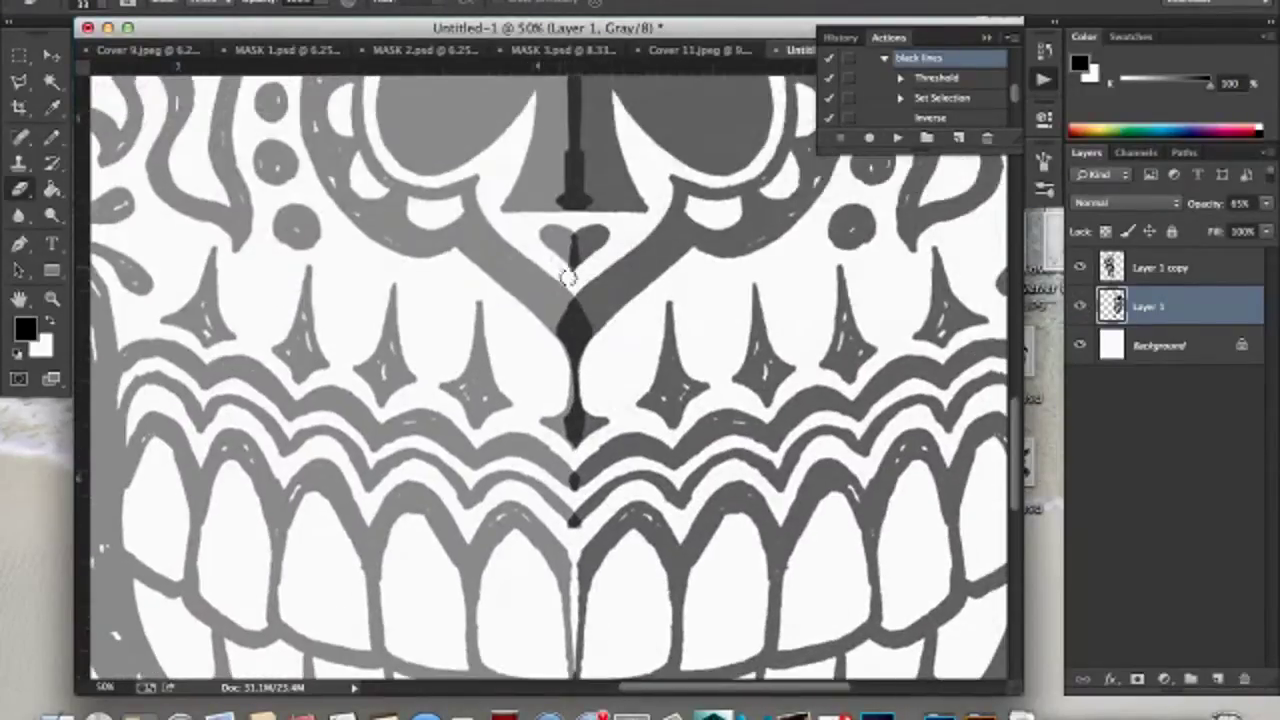
{"action": "scroll", "coordinate": [585, 190], "scroll_direction": "up", "scroll_amount": 7}
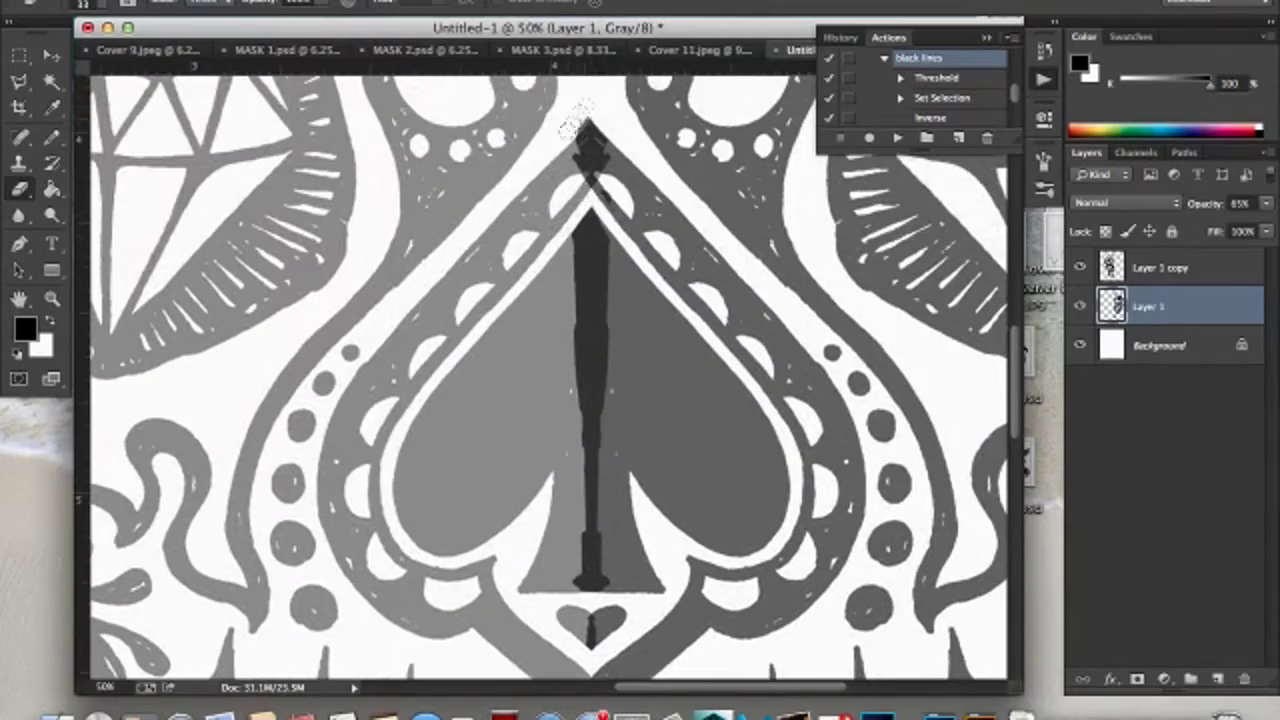
{"action": "scroll", "coordinate": [604, 120], "scroll_direction": "up", "scroll_amount": 7}
{"action": "scroll", "coordinate": [598, 455], "scroll_direction": "up", "scroll_amount": 2}
{"action": "scroll", "coordinate": [598, 455], "scroll_direction": "up", "scroll_amount": 7}
{"action": "scroll", "coordinate": [598, 455], "scroll_direction": "up", "scroll_amount": 5}
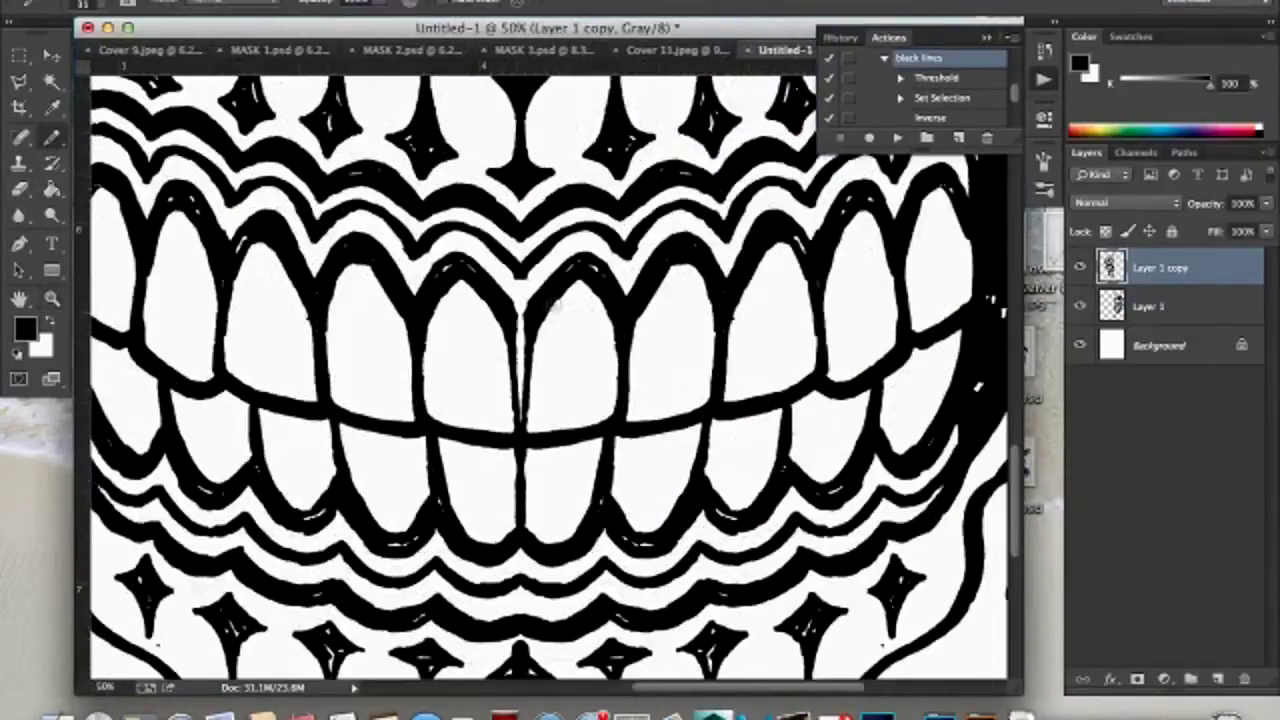
Step: Merge Layer 1 into Layer 1 copy with Cmd+E to form one skull layer
{"action": "left_click", "coordinate": [102, 5]}
{"action": "key", "text": "Return"}
{"action": "key", "text": "e"}
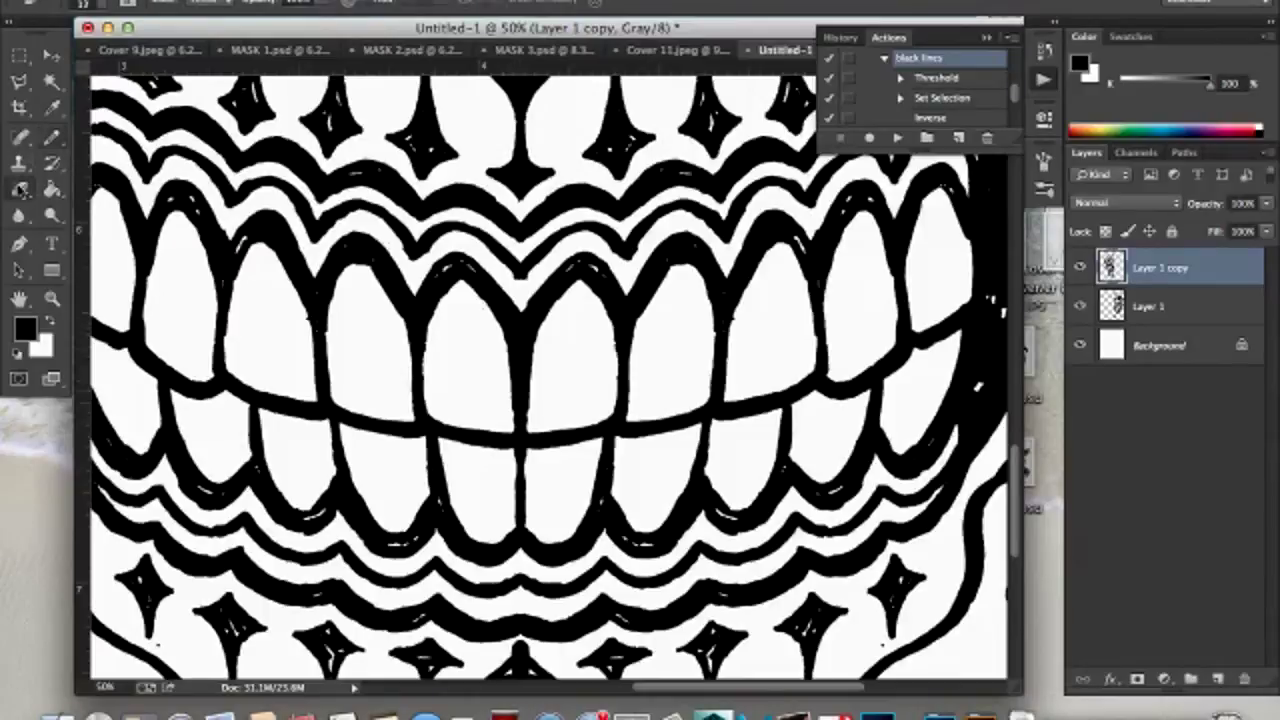
{"action": "key", "text": "ctrl+e"}
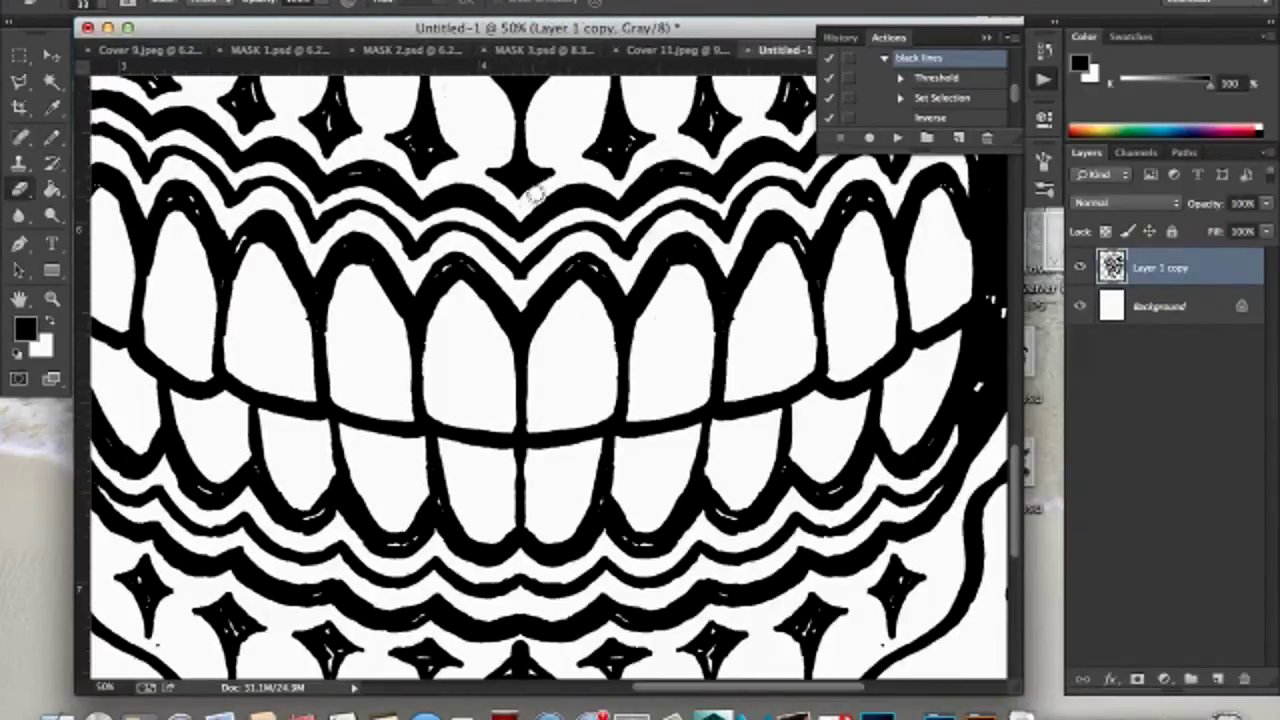
Step: Pan over the web pattern below the teeth and zoom out to the whole skull
{"action": "left_click_drag", "start_coordinate": [558, 450], "coordinate": [543, 234]}
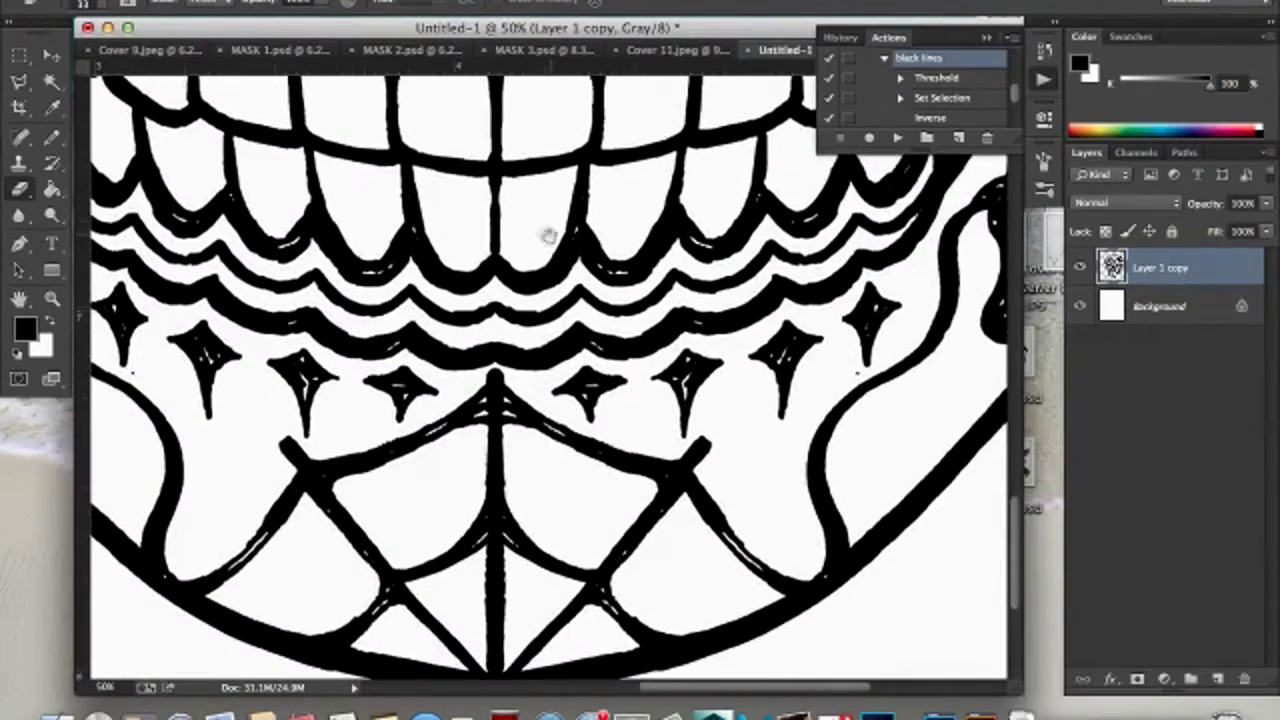
{"action": "scroll", "coordinate": [491, 259], "scroll_direction": "up", "scroll_amount": 5}
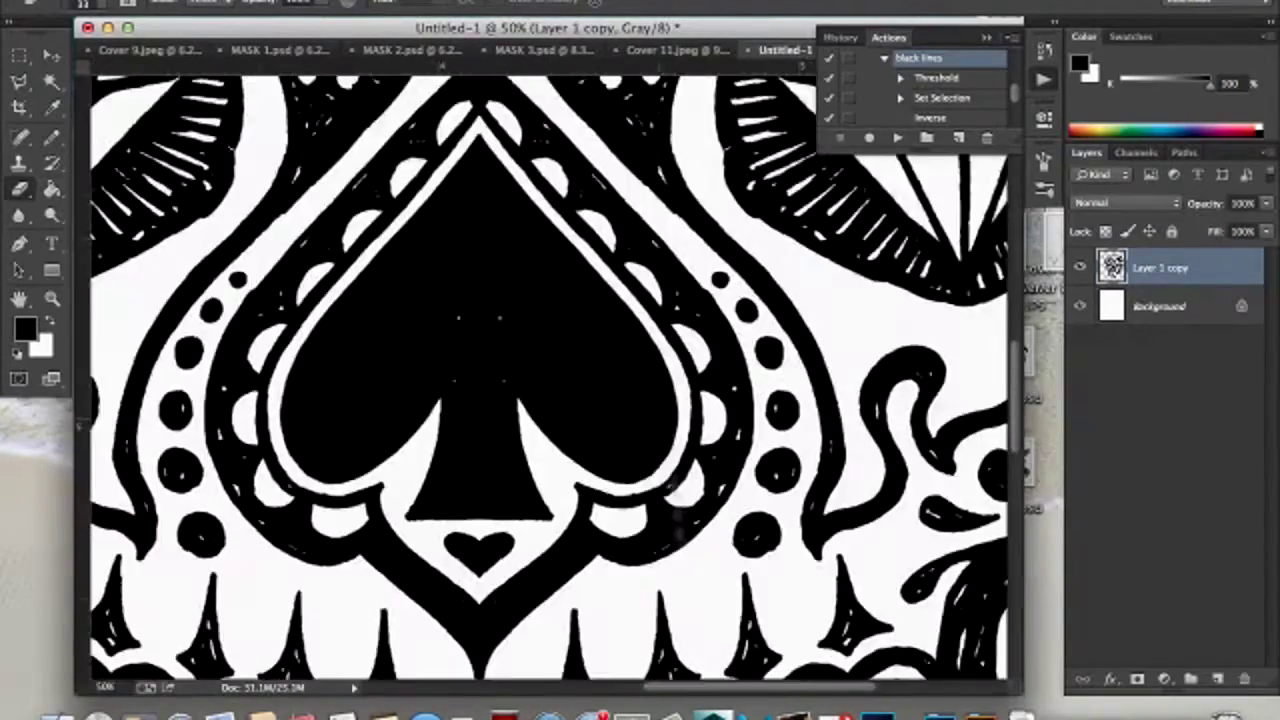
{"action": "scroll", "coordinate": [491, 259], "scroll_direction": "up", "scroll_amount": 5}
{"action": "key", "text": "b"}
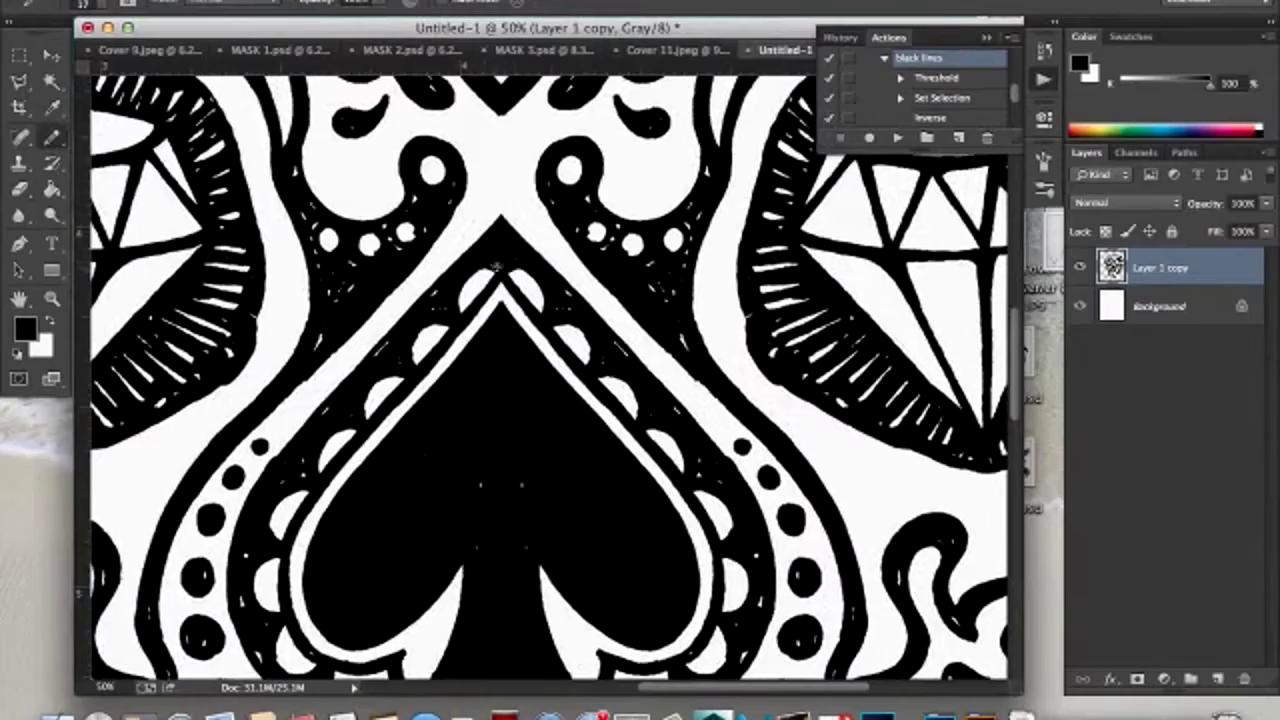
{"action": "scroll", "coordinate": [497, 266], "scroll_direction": "down", "scroll_amount": 5}
{"action": "scroll", "coordinate": [497, 266], "scroll_direction": "down", "scroll_amount": 5}
{"action": "scroll", "coordinate": [505, 300], "scroll_direction": "down", "scroll_amount": 3}
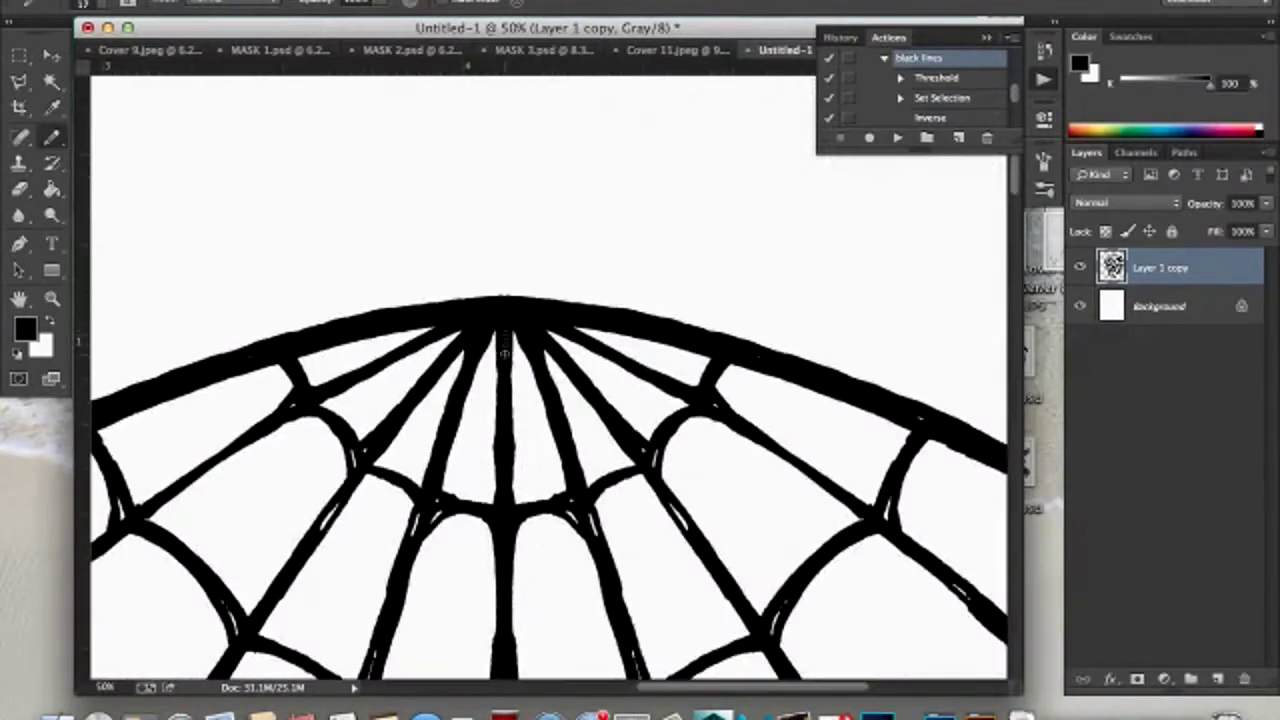
{"action": "key", "text": "z"}
{"action": "left_click_drag", "start_coordinate": [505, 350], "coordinate": [405, 352]}
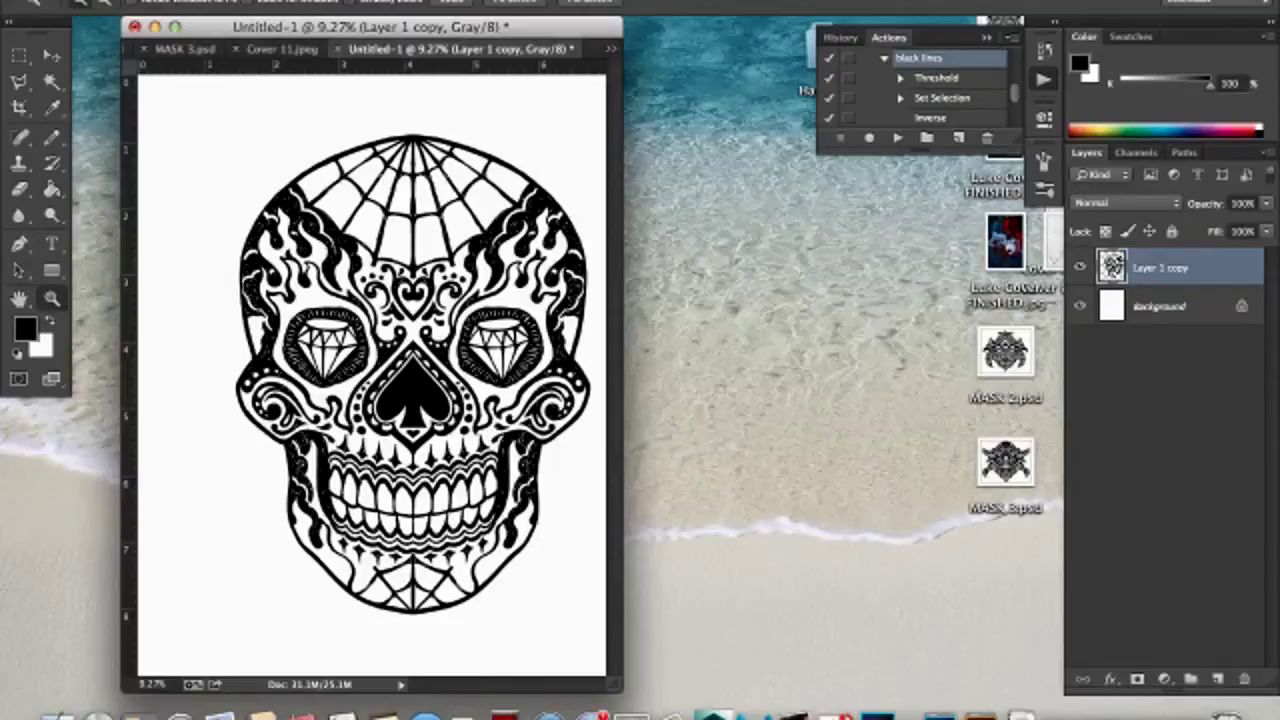
Step: Stretch the merged skull slightly taller with Free Transform
{"action": "left_click_drag", "start_coordinate": [300, 26], "coordinate": [324, 36]}
{"action": "key", "text": "super+t"}
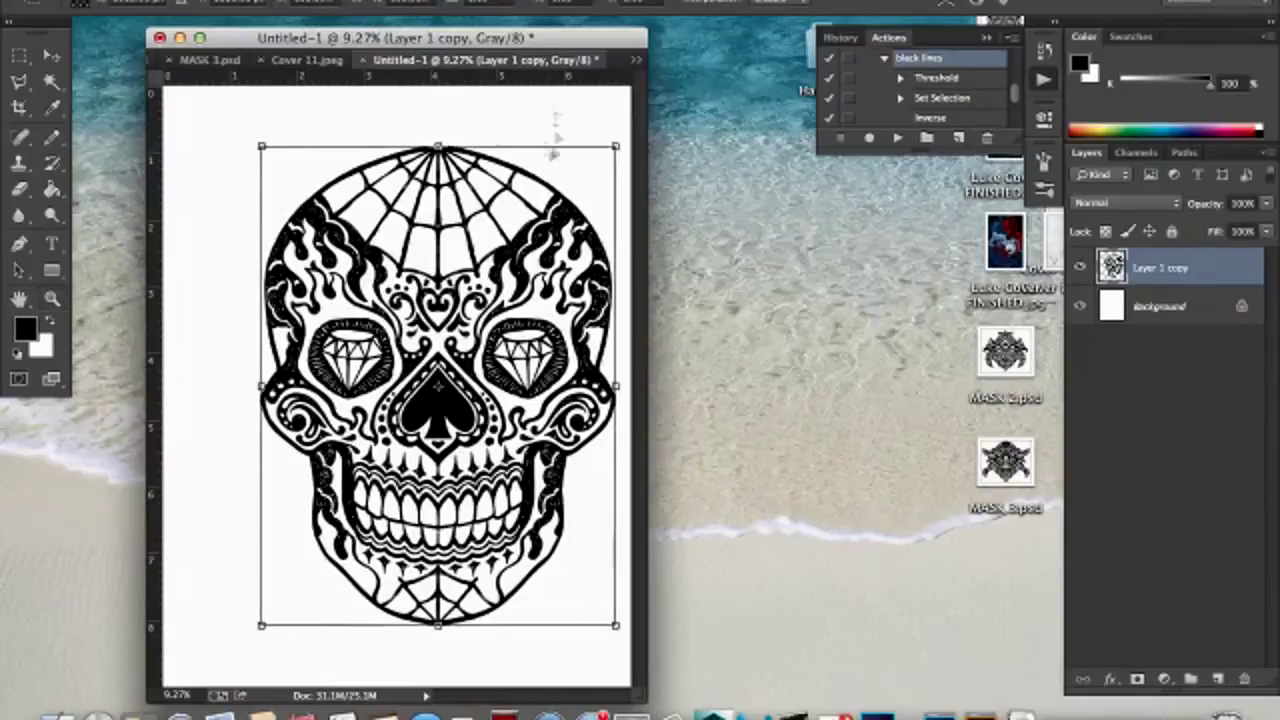
{"action": "left_click_drag", "start_coordinate": [438, 143], "coordinate": [438, 126]}
{"action": "key", "text": "Return"}
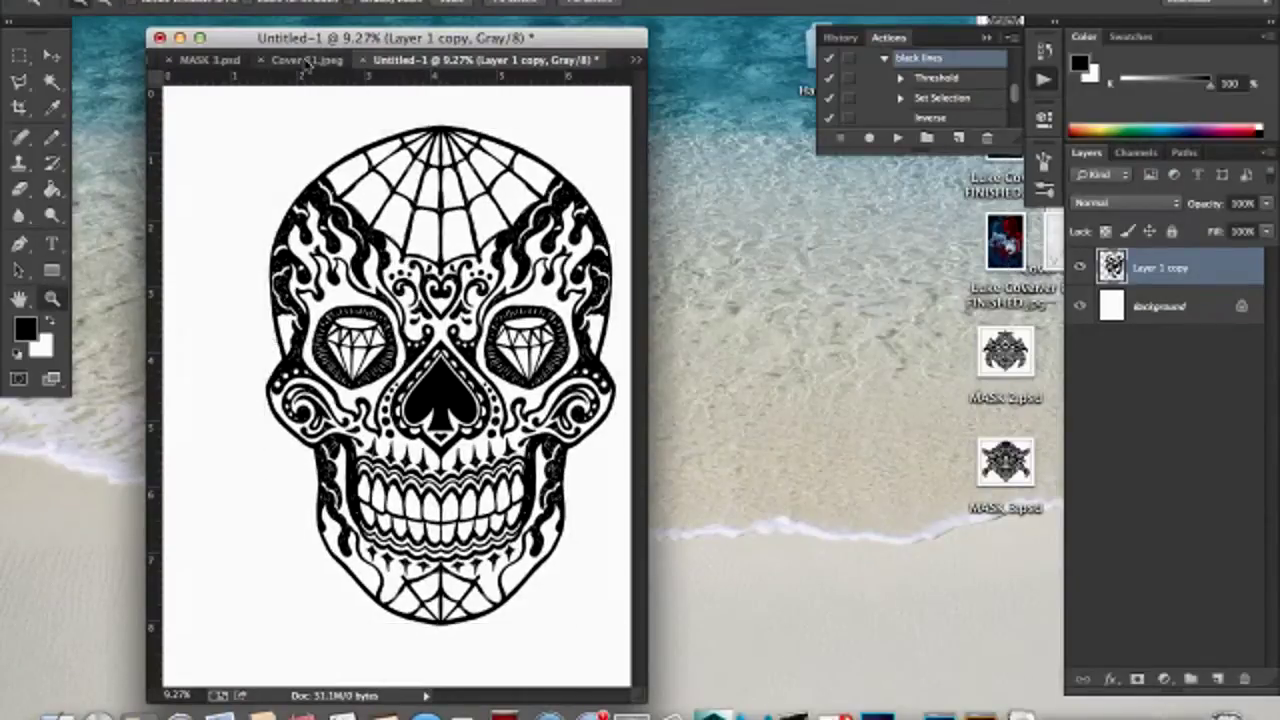
Step: Switch to Cover 11.jpeg and lasso the left half of its skull
{"action": "left_click", "coordinate": [214, 60]}
{"action": "left_click", "coordinate": [636, 60]}
{"action": "left_click", "coordinate": [728, 208]}
{"action": "left_click", "coordinate": [19, 81]}
{"action": "mouse_move", "coordinate": [170, 158]}
{"action": "left_mouse_down"}
{"action": "mouse_move", "coordinate": [329, 357]}
{"action": "mouse_move", "coordinate": [175, 530]}
{"action": "mouse_move", "coordinate": [162, 172]}
{"action": "mouse_move", "coordinate": [172, 177]}
{"action": "left_mouse_up"}
Step: Copy the half into a new 5-inch-wide document and paste it
{"action": "key", "text": "ctrl+n"}
{"action": "left_click", "coordinate": [703, 272]}
{"action": "double_click", "coordinate": [560, 272]}
{"action": "type", "text": "5"}
{"action": "key", "text": "Return"}
{"action": "key", "text": "ctrl+v"}
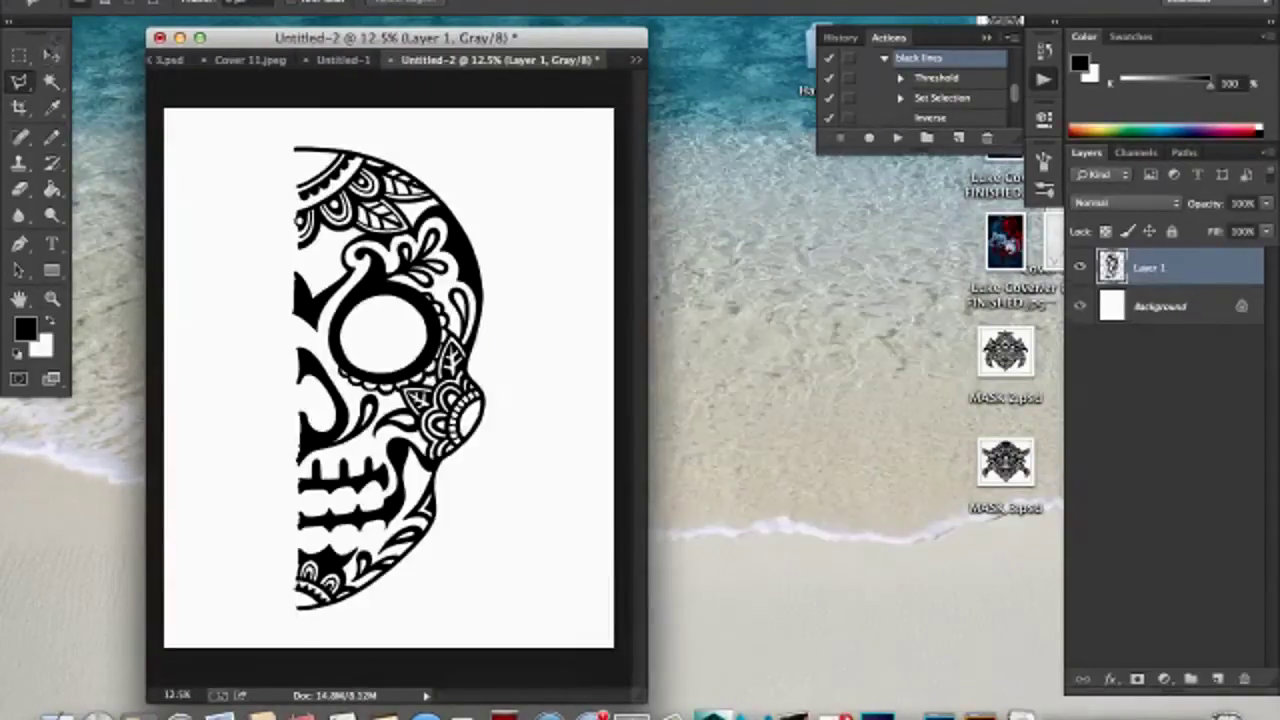
Step: Align the half skull's flat edge to the centre guide and rotate it upright
{"action": "key", "text": "ctrl+r"}
{"action": "left_click_drag", "start_coordinate": [360, 338], "coordinate": [458, 338]}
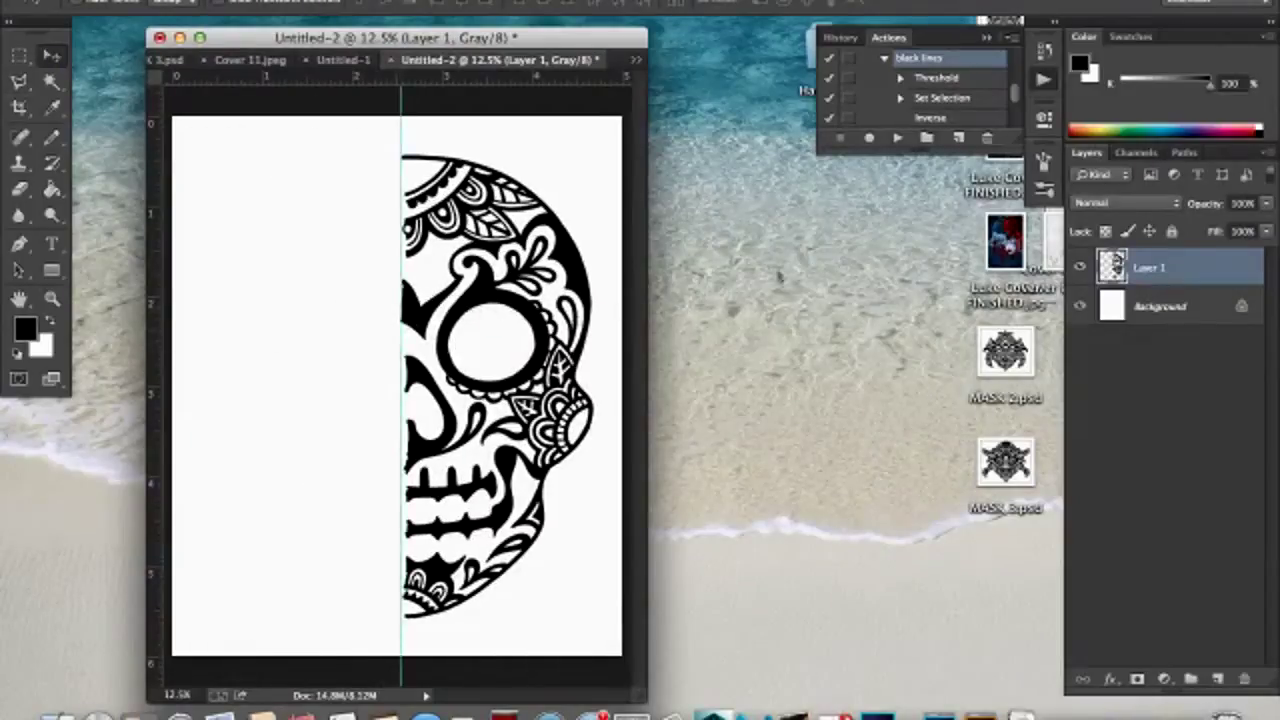
{"action": "left_click_drag", "start_coordinate": [375, 140], "coordinate": [371, 120]}
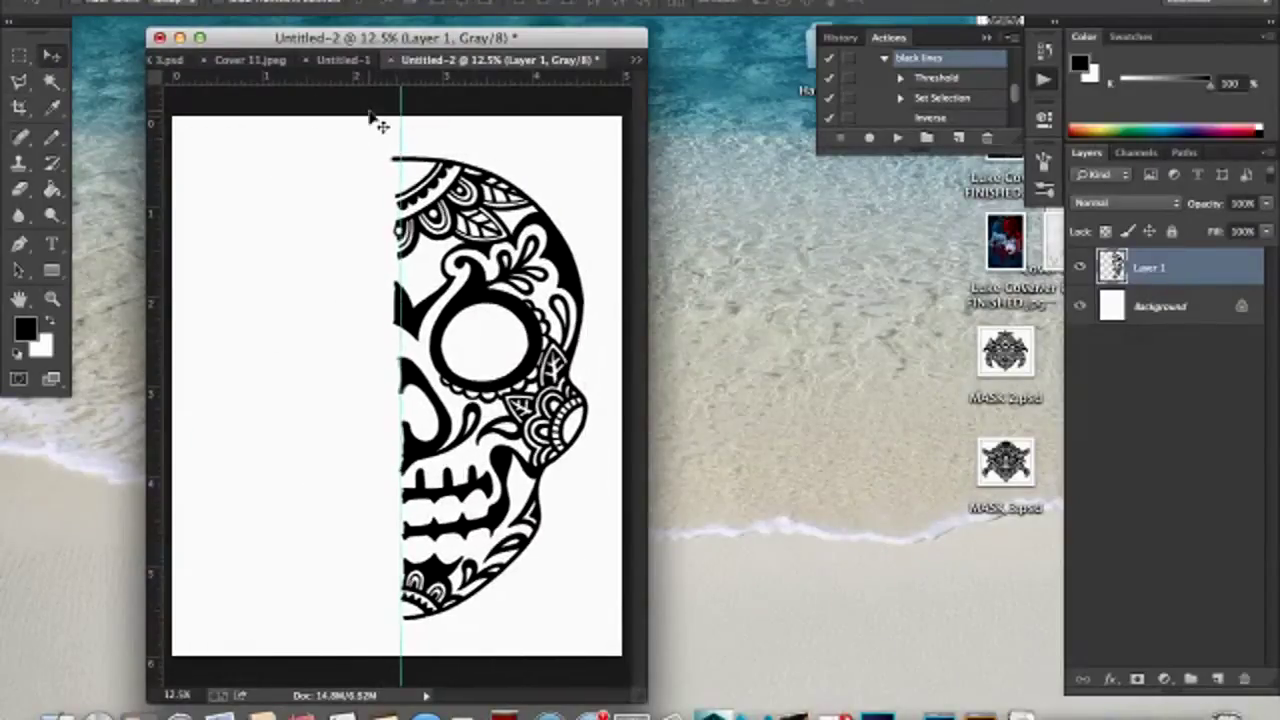
{"action": "key", "text": "ctrl+t"}
{"action": "left_click_drag", "start_coordinate": [455, 108], "coordinate": [461, 106]}
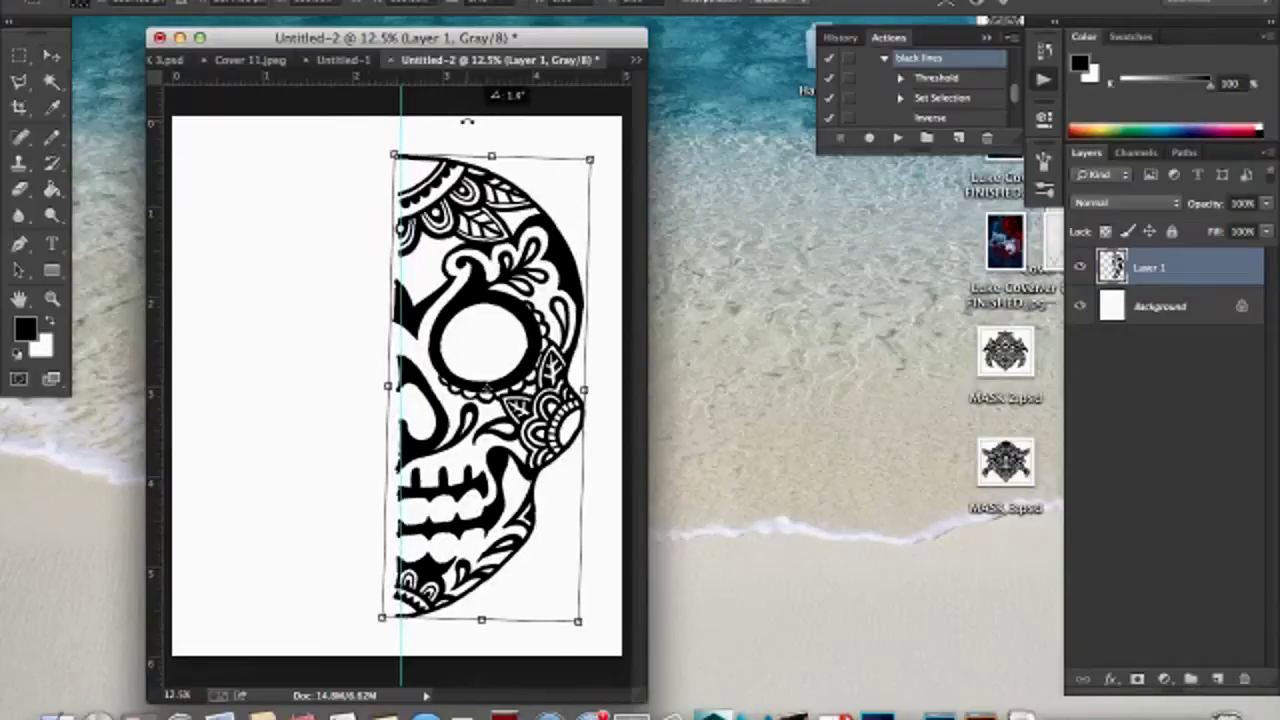
{"action": "left_click_drag", "start_coordinate": [457, 121], "coordinate": [452, 123]}
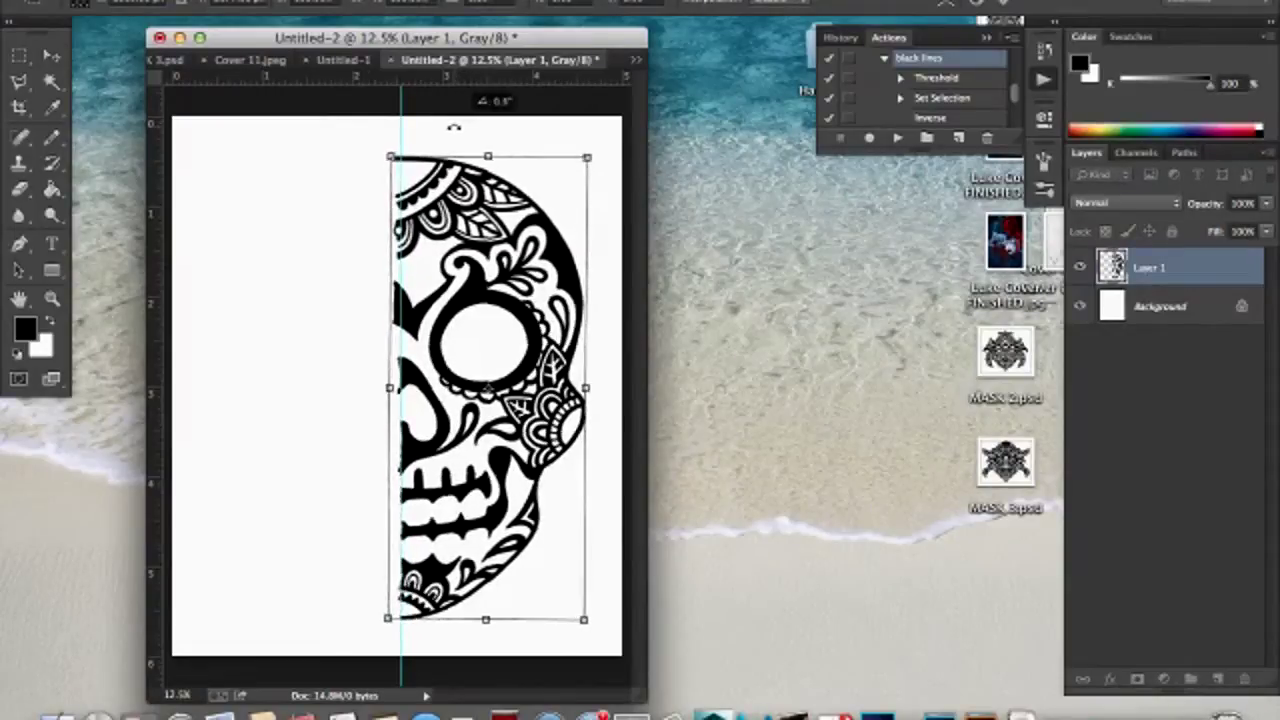
{"action": "key", "text": "Return"}
Step: Duplicate the half, flip it horizontally, and move it left of the guide
{"action": "left_click", "coordinate": [829, 257]}
{"action": "left_click", "coordinate": [230, 6]}
{"action": "left_click", "coordinate": [543, 660]}
{"action": "left_click_drag", "start_coordinate": [512, 358], "coordinate": [330, 358]}
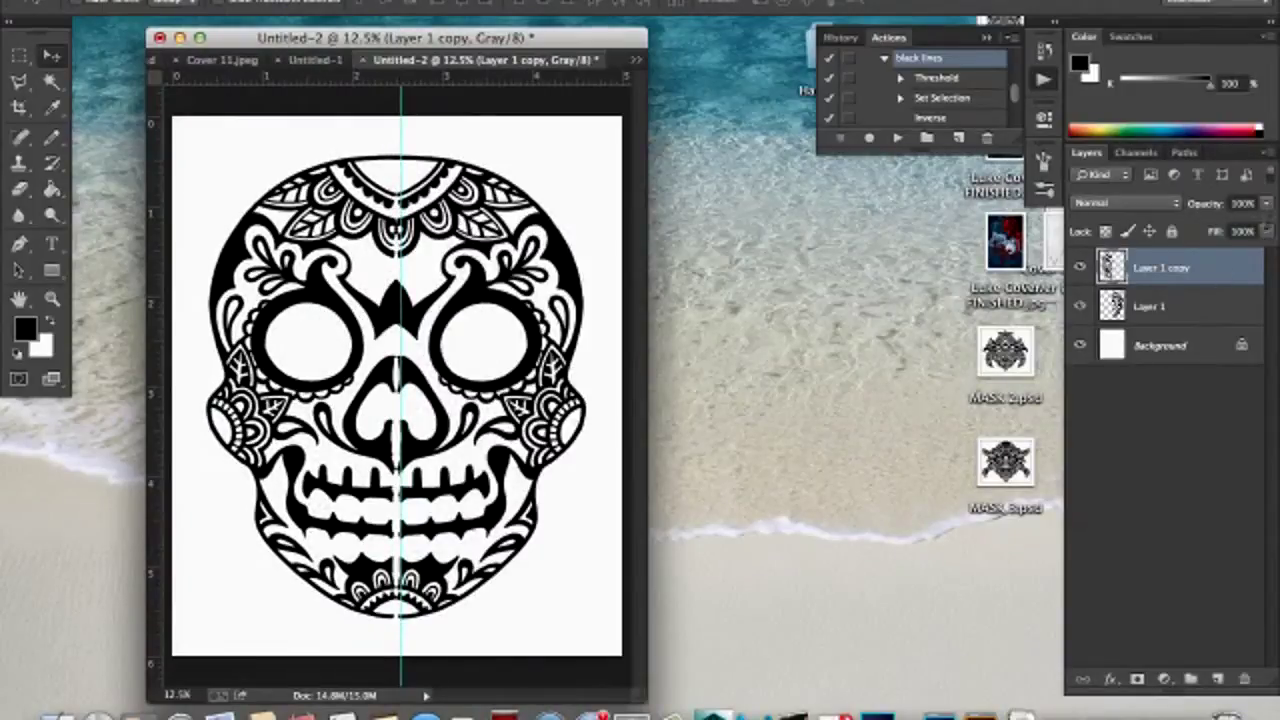
Step: Lower the copy's opacity and nudge the left half right to close the gap
{"action": "key", "text": "6"}
{"action": "key", "text": "1"}
{"action": "key", "text": "ctrl+plus"}
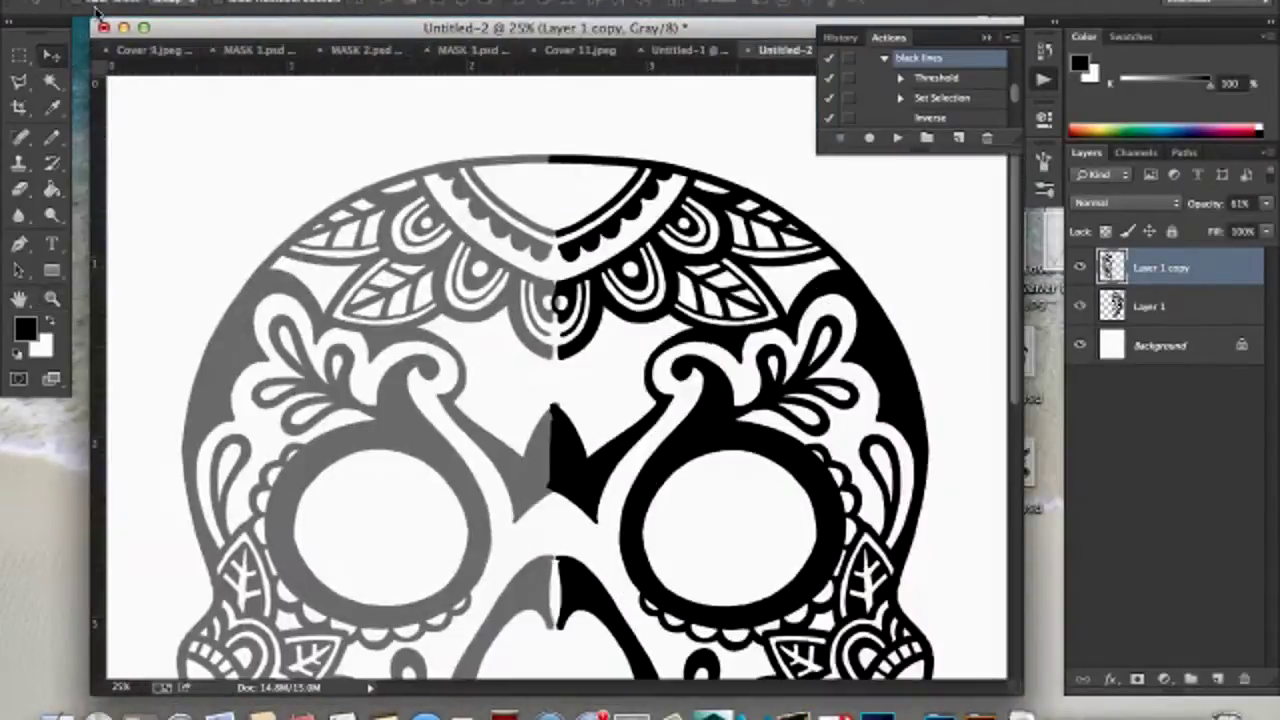
{"action": "key", "text": "shift+Right"}
{"action": "key", "text": "shift+Right"}
{"action": "key", "text": "shift+Right"}
{"action": "key", "text": "shift+Right"}
Step: Restore the left half to 100% opacity and merge the halves into one layer
{"action": "left_click", "coordinate": [19, 187]}
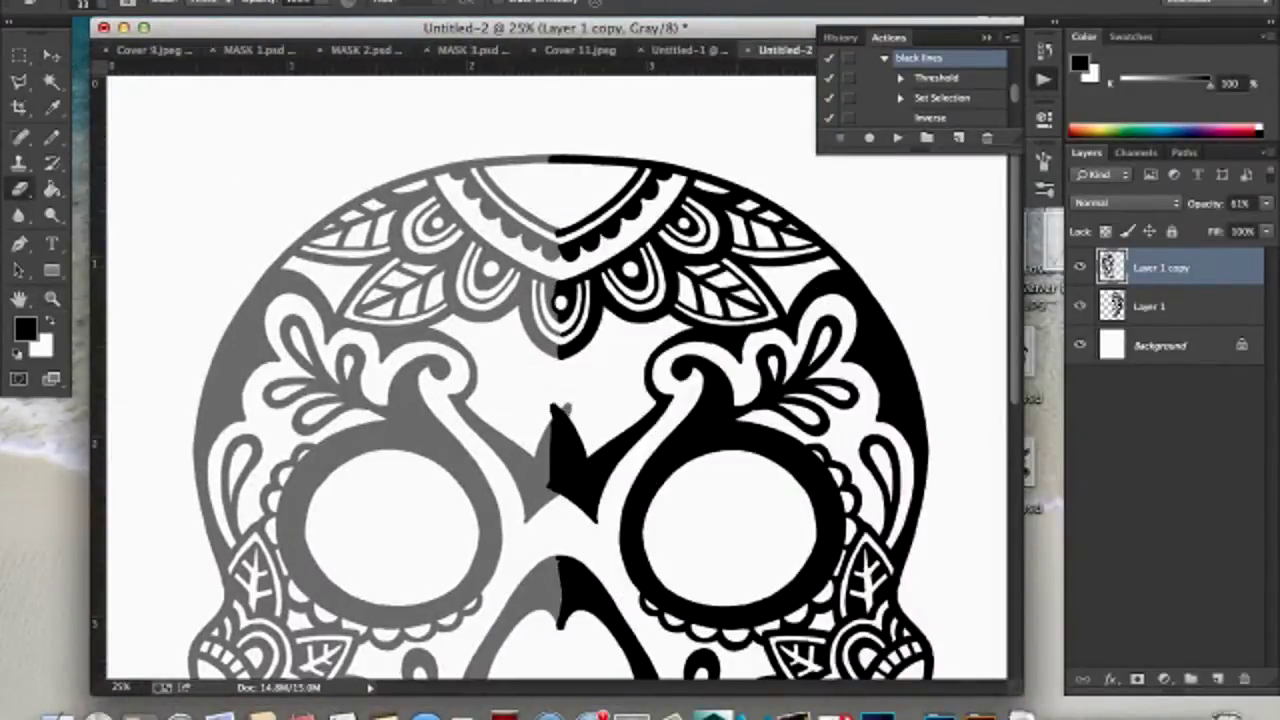
{"action": "scroll", "coordinate": [555, 389], "scroll_direction": "down", "scroll_amount": 5}
{"action": "scroll", "coordinate": [588, 393], "scroll_direction": "down", "scroll_amount": 2}
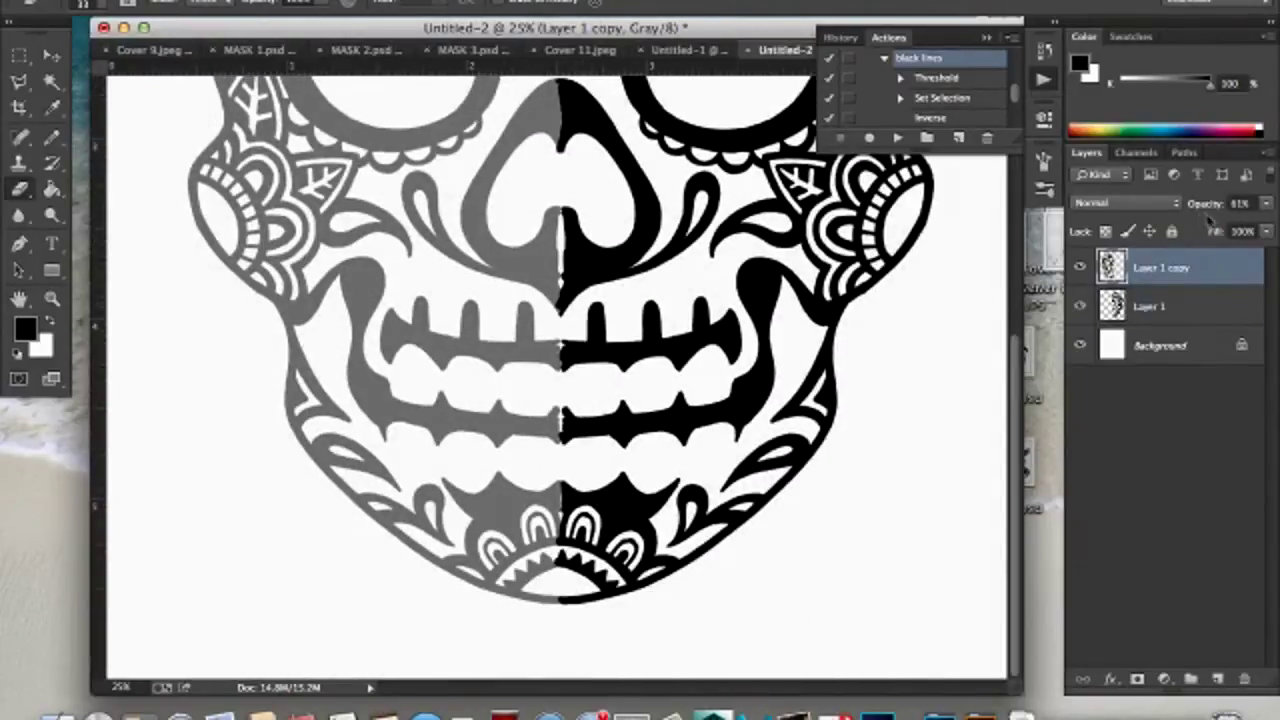
{"action": "left_click_drag", "start_coordinate": [1208, 203], "coordinate": [1260, 203]}
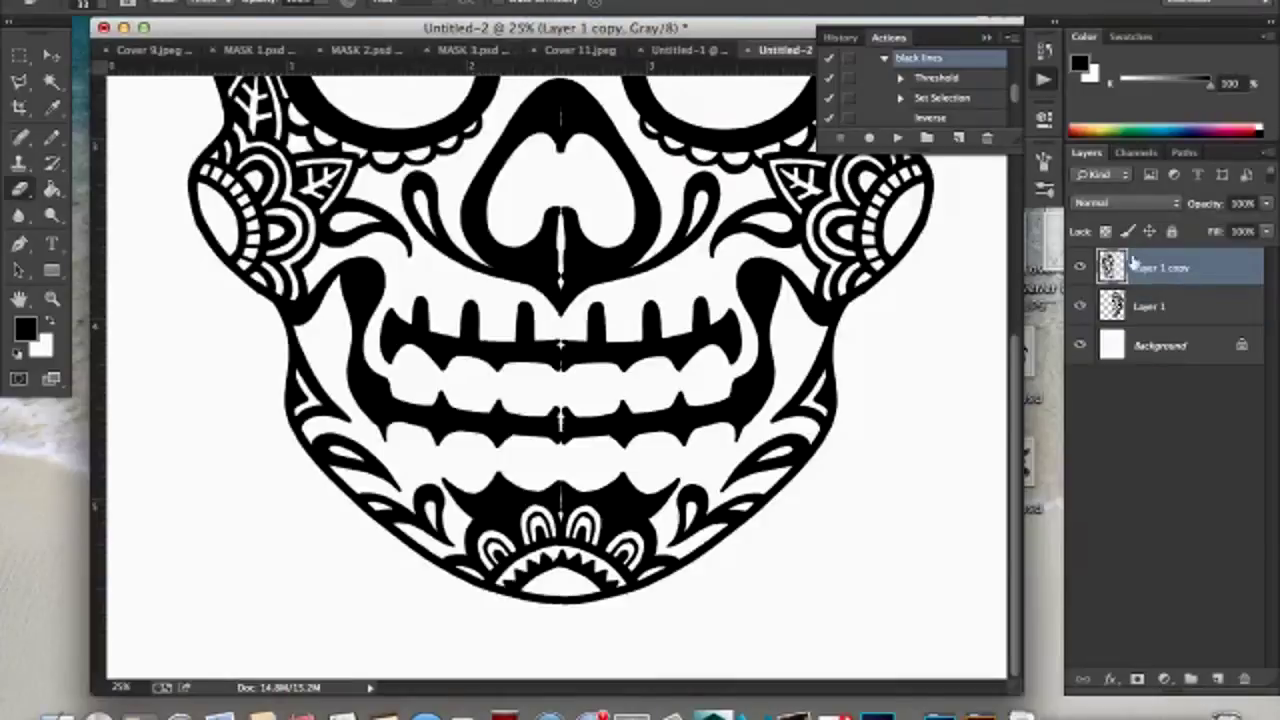
{"action": "key", "text": "ctrl+e"}
{"action": "key", "text": "b"}
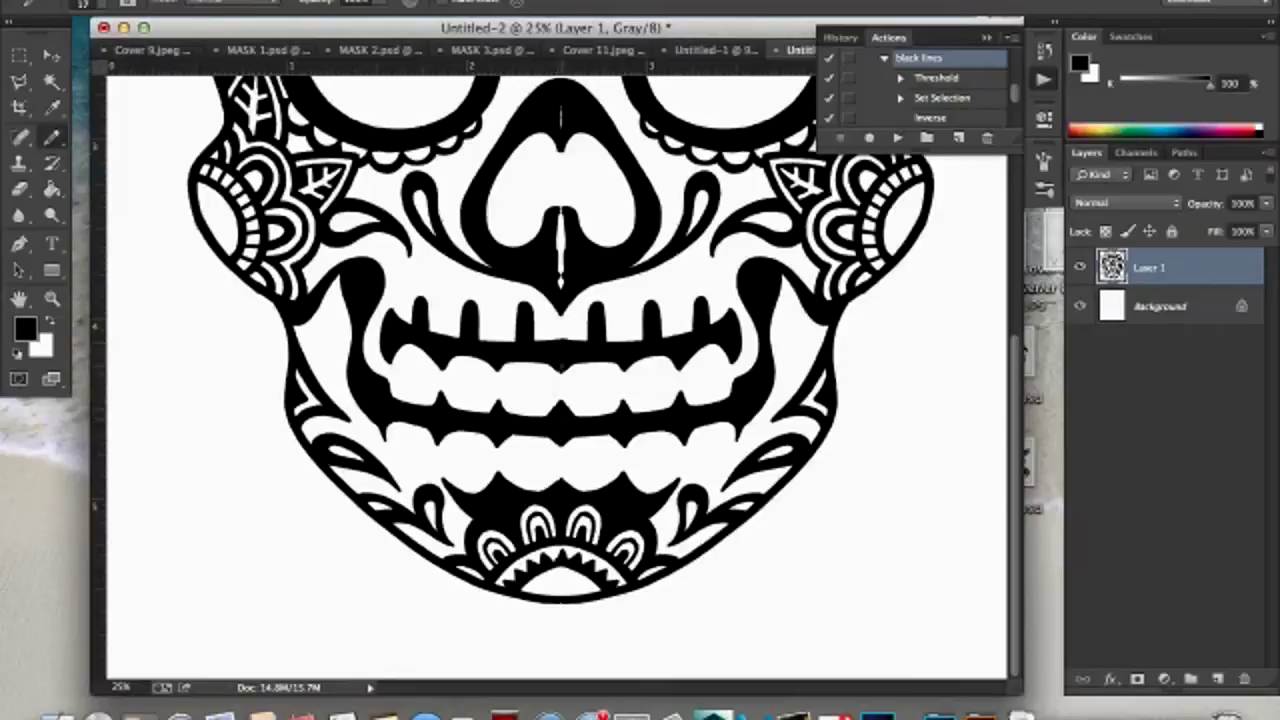
Step: Paint over the white slit in the skull's nose with the brush
{"action": "left_click", "coordinate": [101, 8]}
{"action": "left_click_drag", "start_coordinate": [561, 285], "coordinate": [561, 216]}
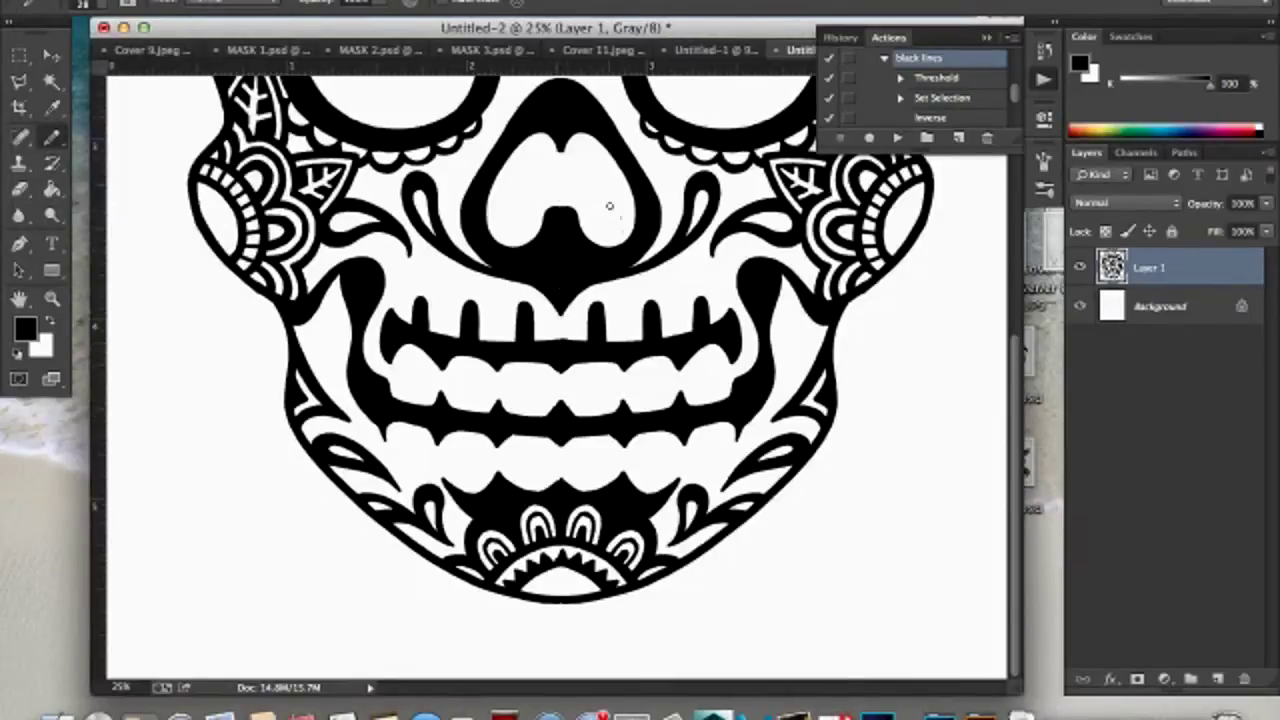
{"action": "left_click_drag", "start_coordinate": [628, 296], "coordinate": [628, 611]}
{"action": "key", "text": "e"}
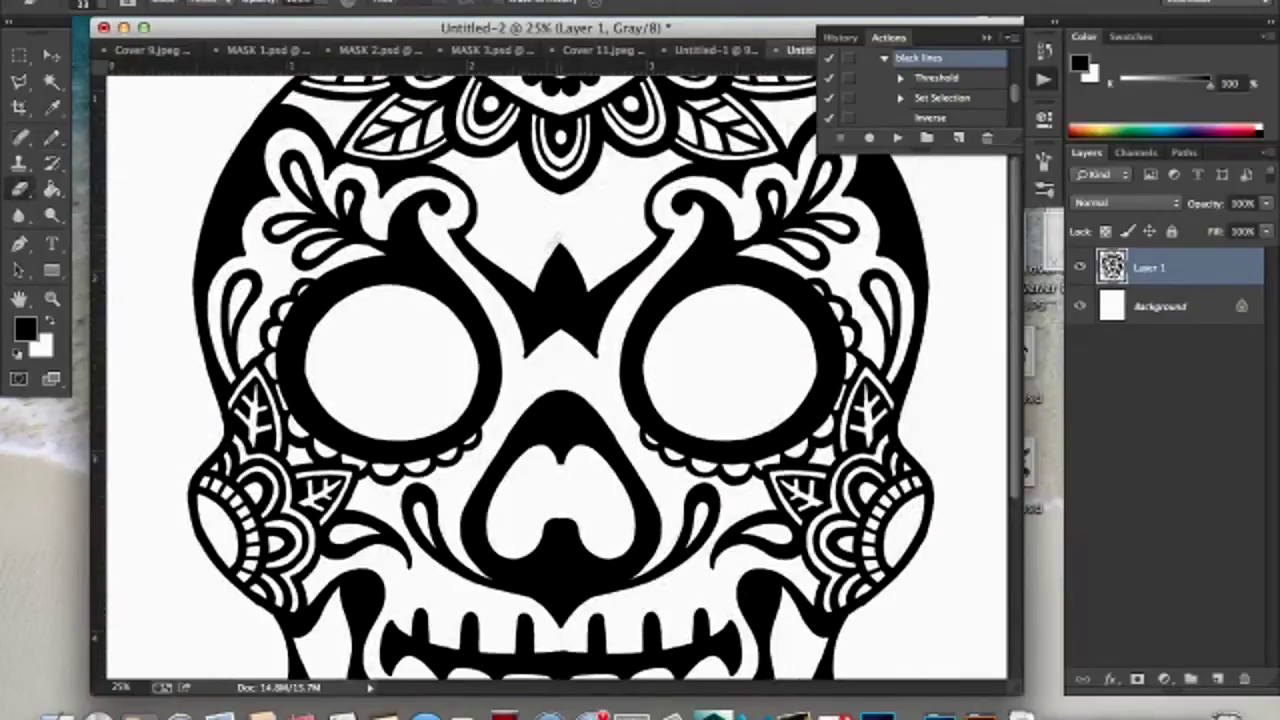
{"action": "key", "text": "b"}
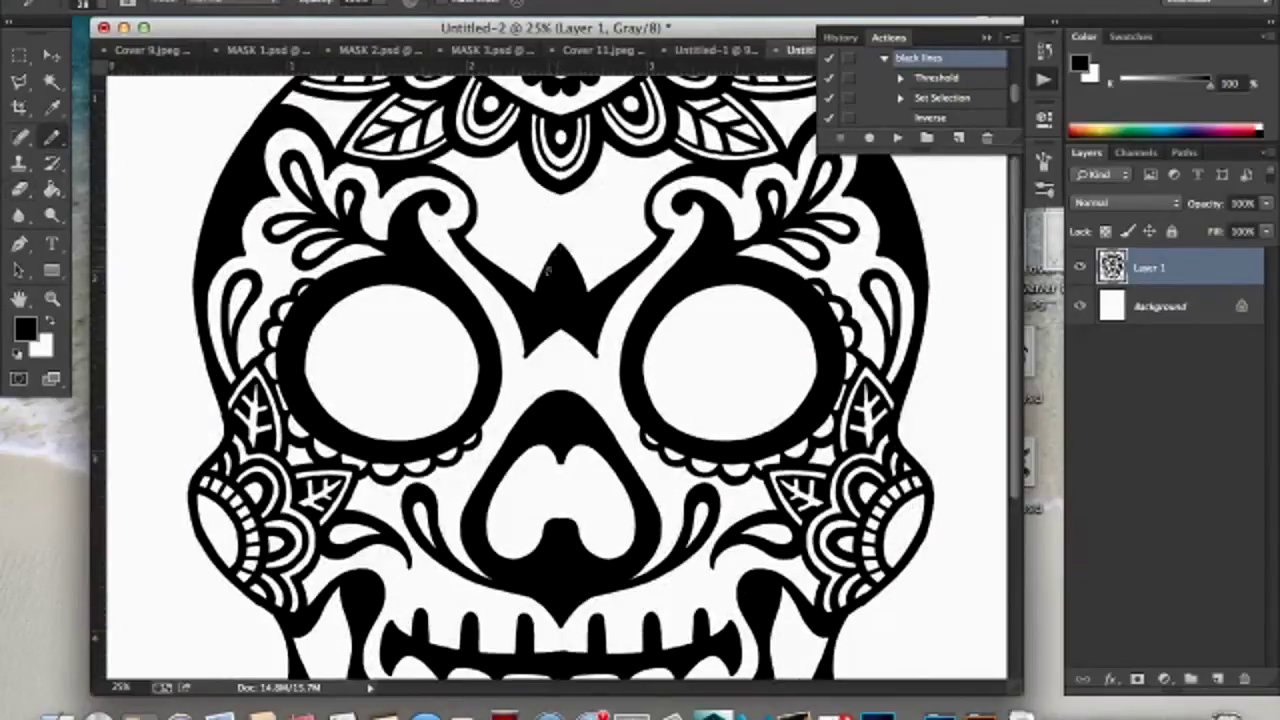
{"action": "scroll", "coordinate": [592, 222], "scroll_direction": "up", "scroll_amount": 2}
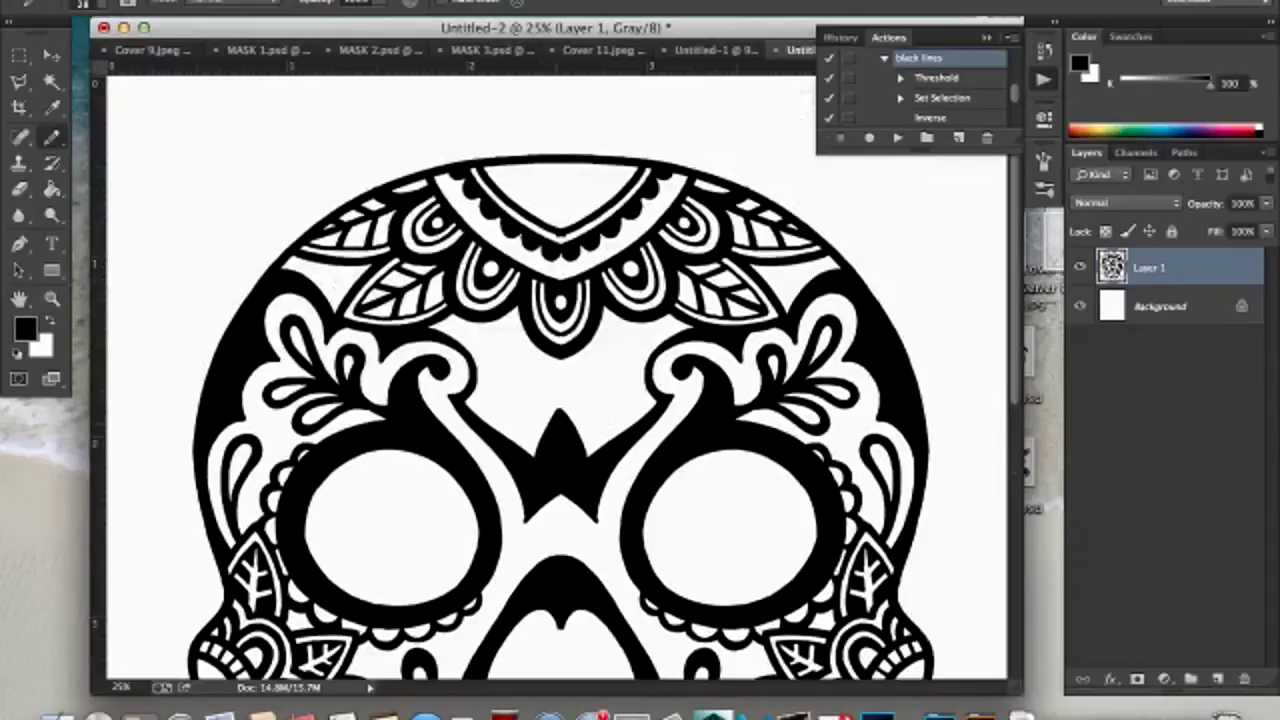
Step: Zoom in on the top ornament and set a smaller brush size
{"action": "key", "text": "z"}
{"action": "left_click", "coordinate": [592, 222]}
{"action": "left_click", "coordinate": [80, 5]}
{"action": "left_click", "coordinate": [125, 61]}
{"action": "key", "text": "Return"}
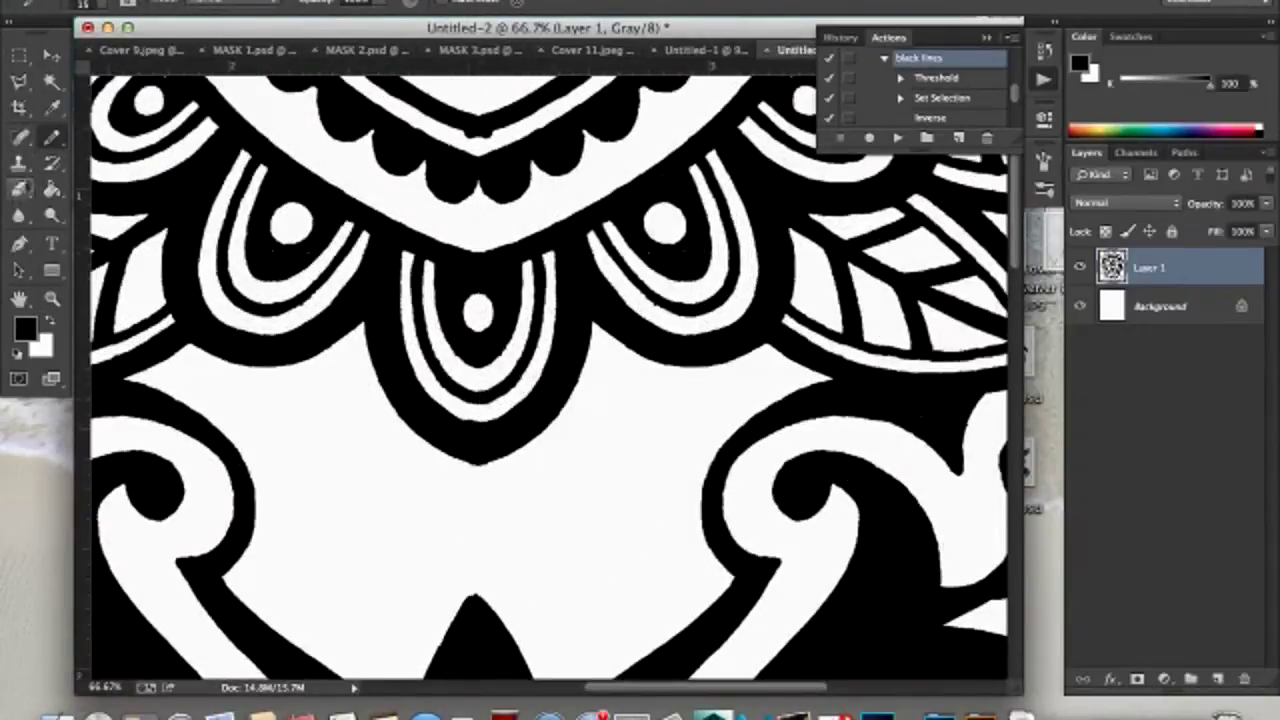
{"action": "left_click", "coordinate": [90, 5]}
{"action": "key", "text": "Return"}
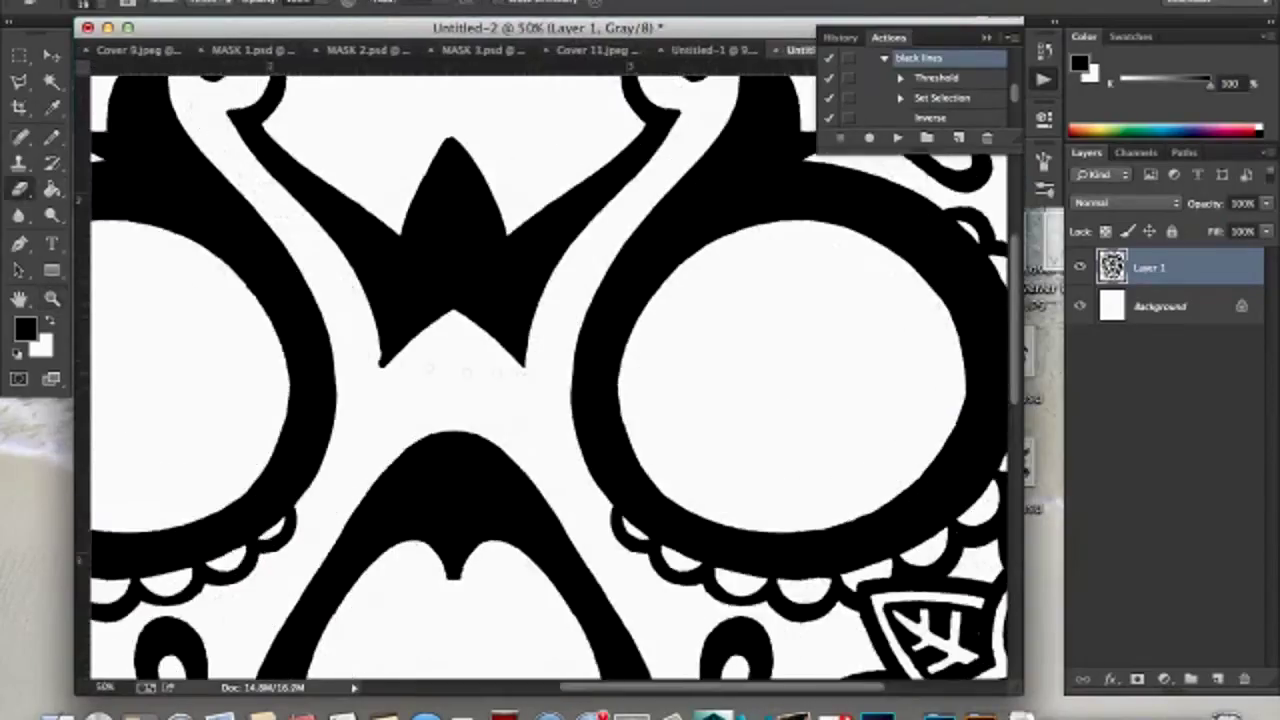
Step: Alternate Eraser and Pencil to remove stray specks and fill gaps in the lines
{"action": "key", "text": "z"}
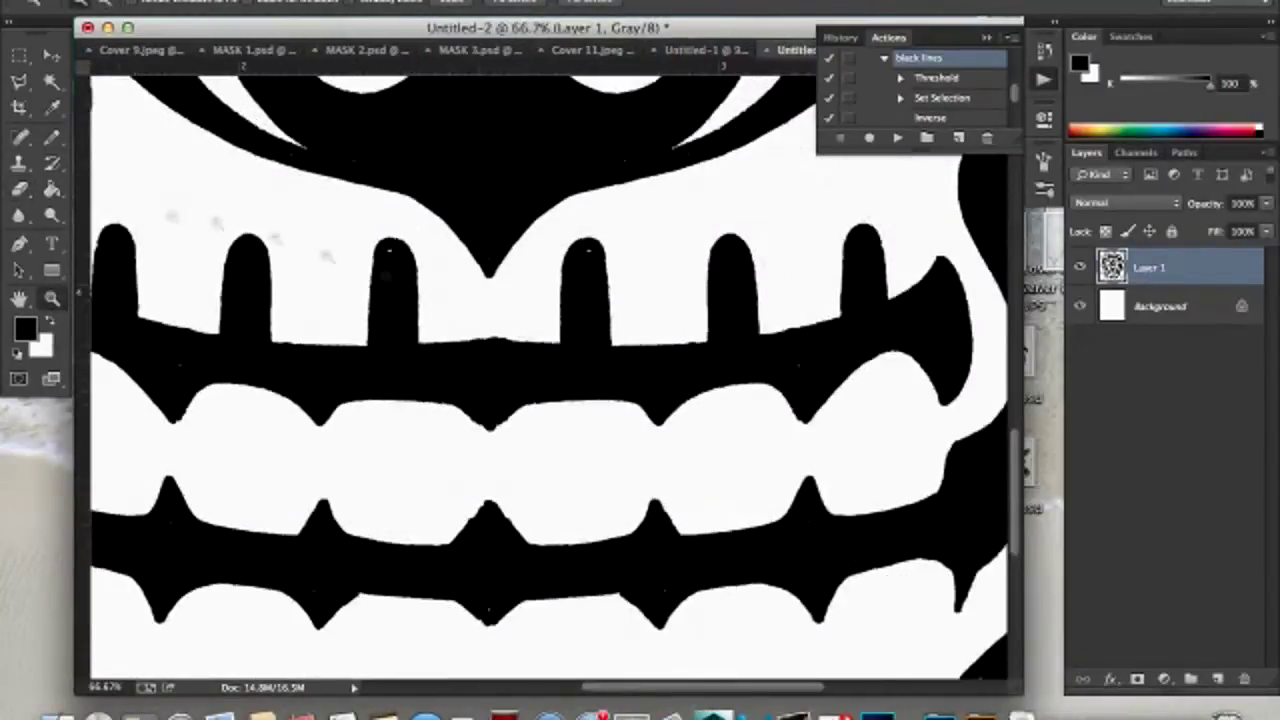
{"action": "key", "text": "e"}
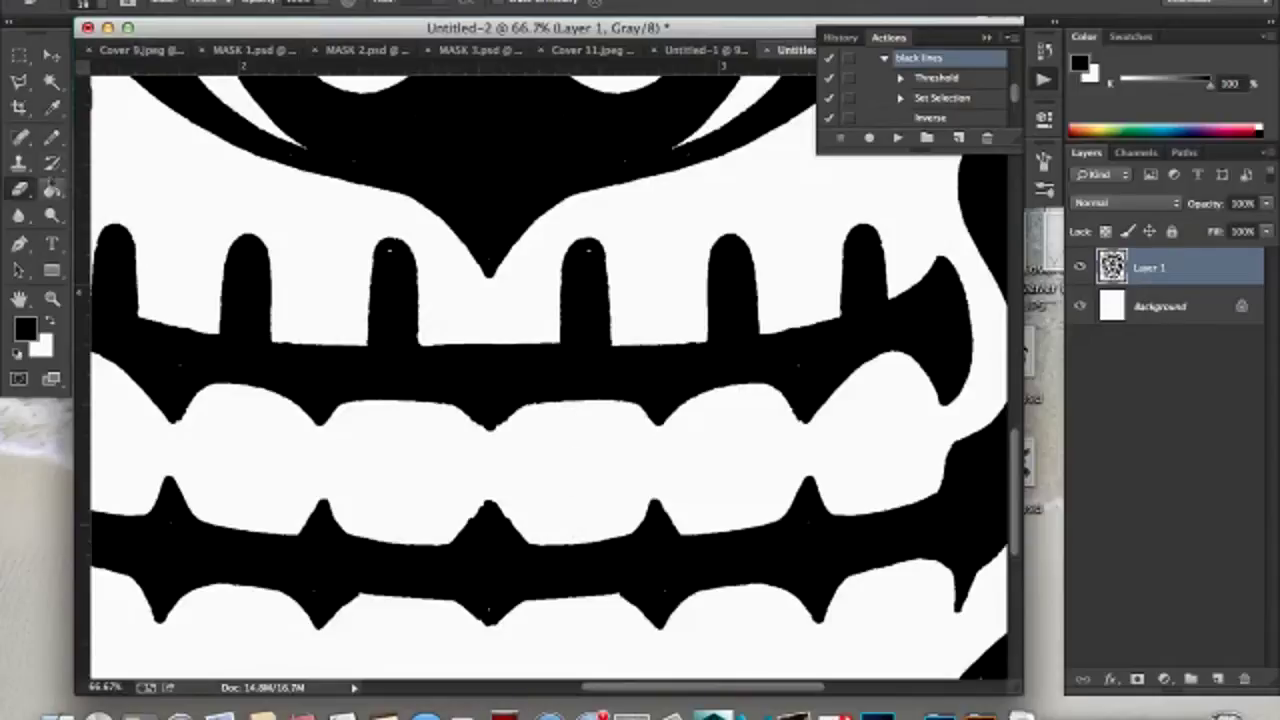
{"action": "key", "text": "b"}
{"action": "key", "text": "e"}
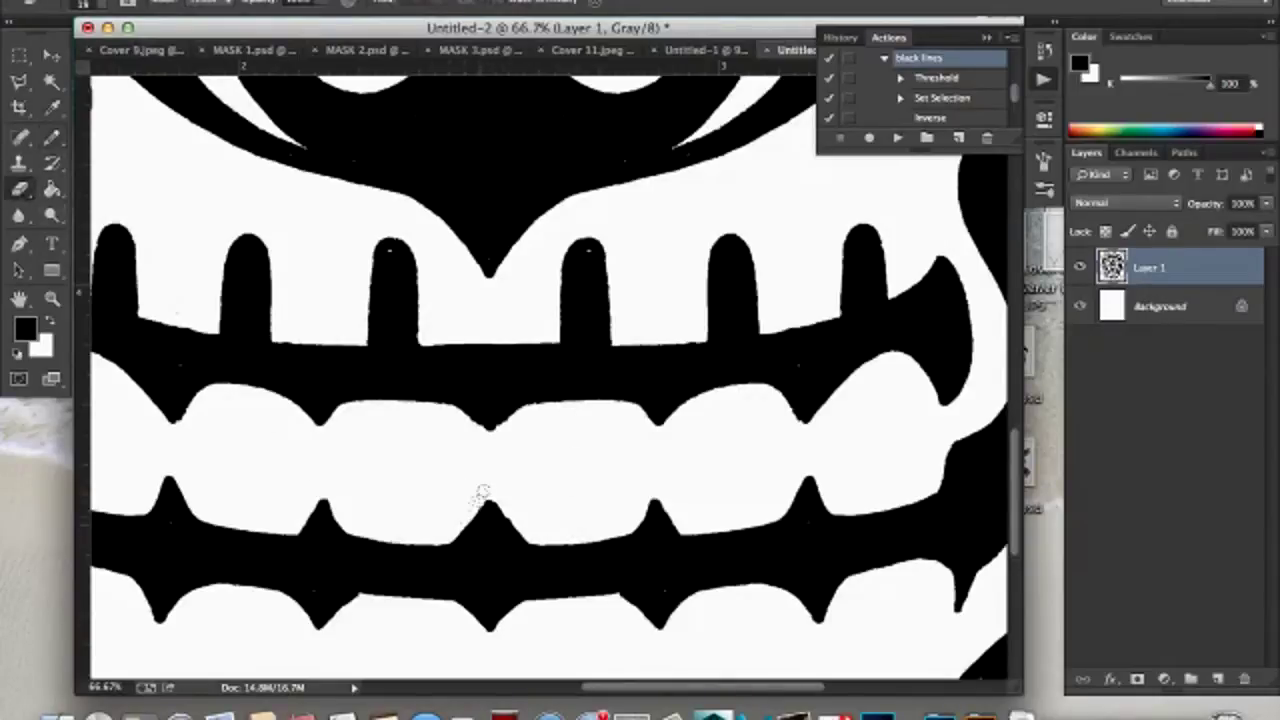
{"action": "key", "text": "b"}
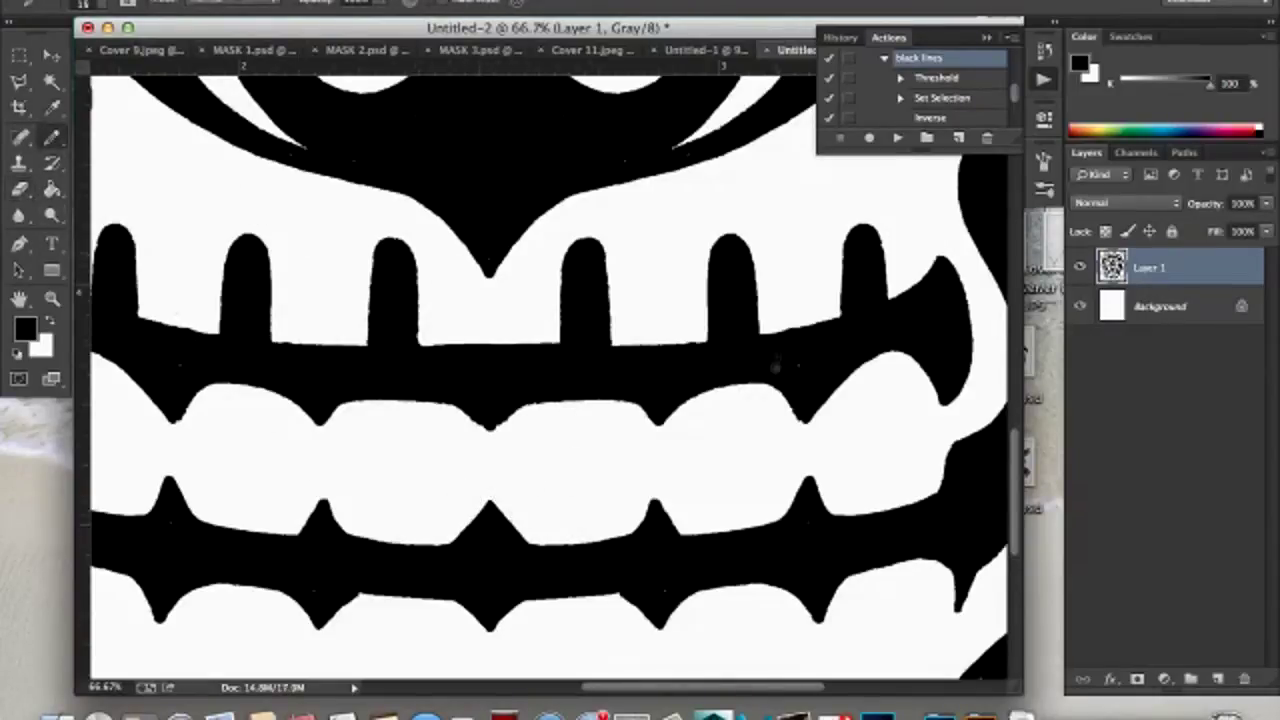
{"action": "key", "text": "XF86AudioRaiseVolume"}
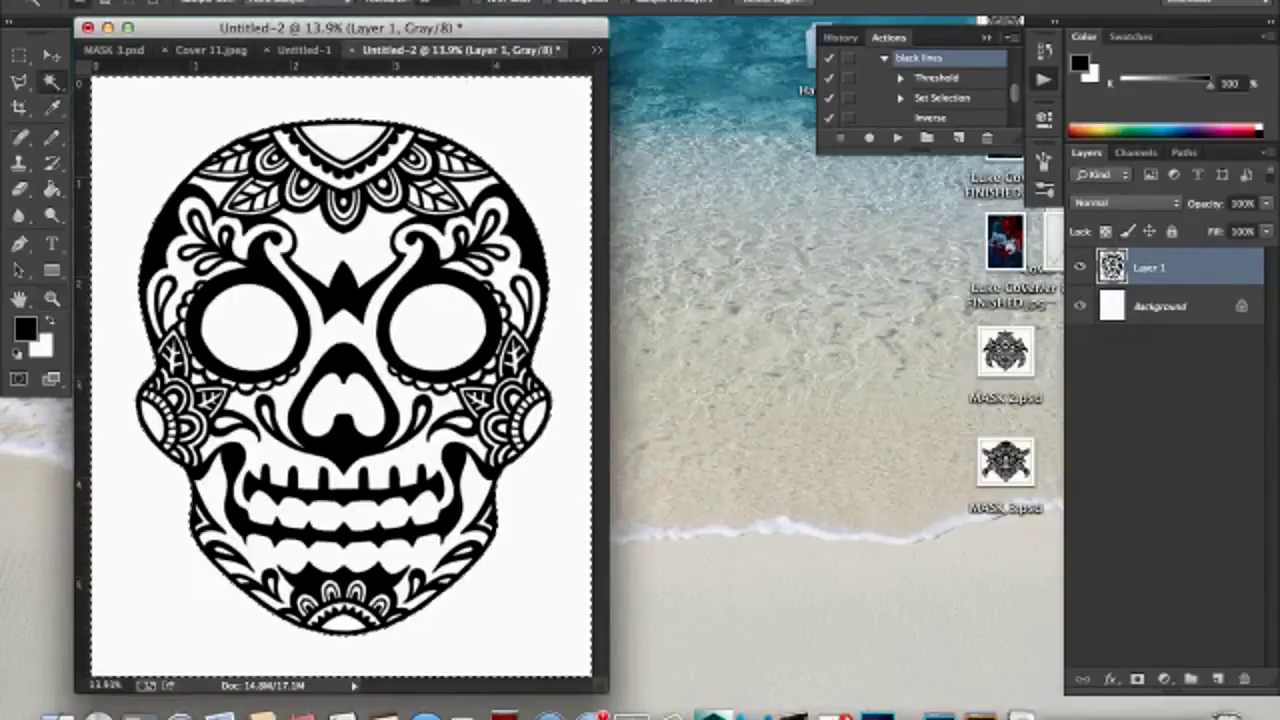
Step: Contract the skull selection and fill it white on a new layer
{"action": "left_click", "coordinate": [415, 3]}
{"action": "left_click", "coordinate": [658, 298]}
{"action": "left_click", "coordinate": [737, 300]}
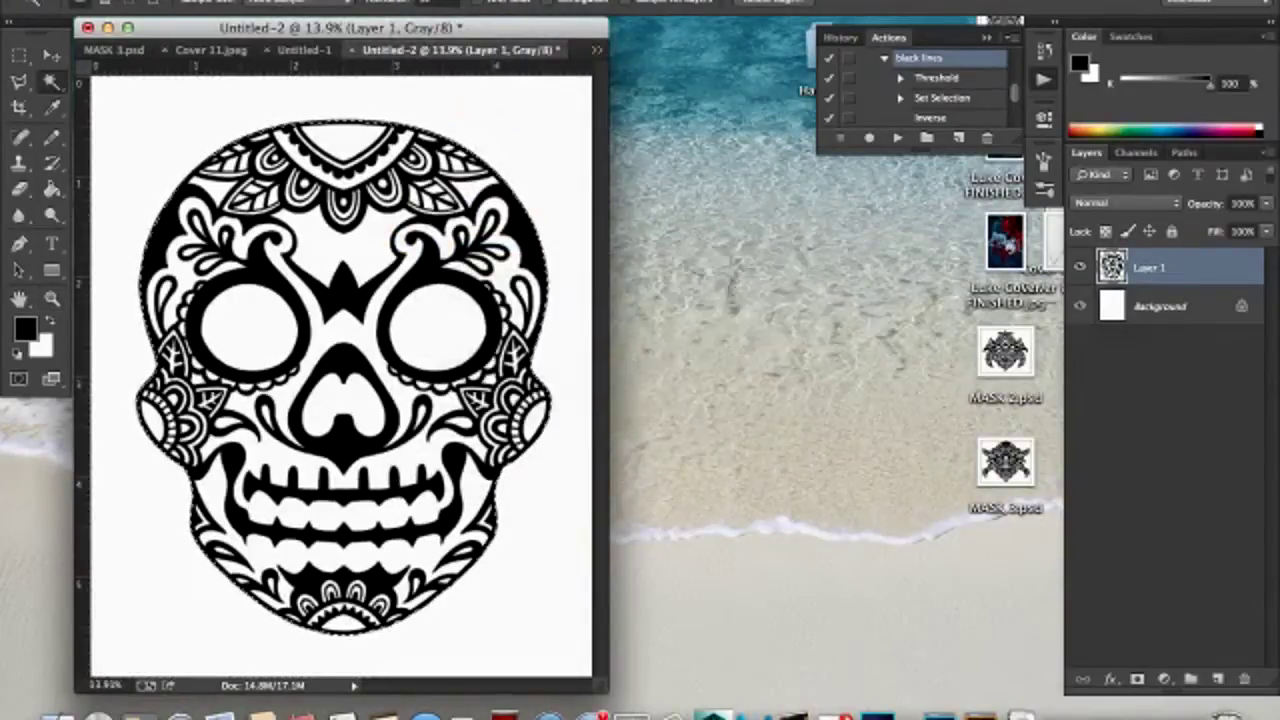
{"action": "left_click", "coordinate": [1217, 679]}
{"action": "key", "text": "shift+F5"}
{"action": "key", "text": "Return"}
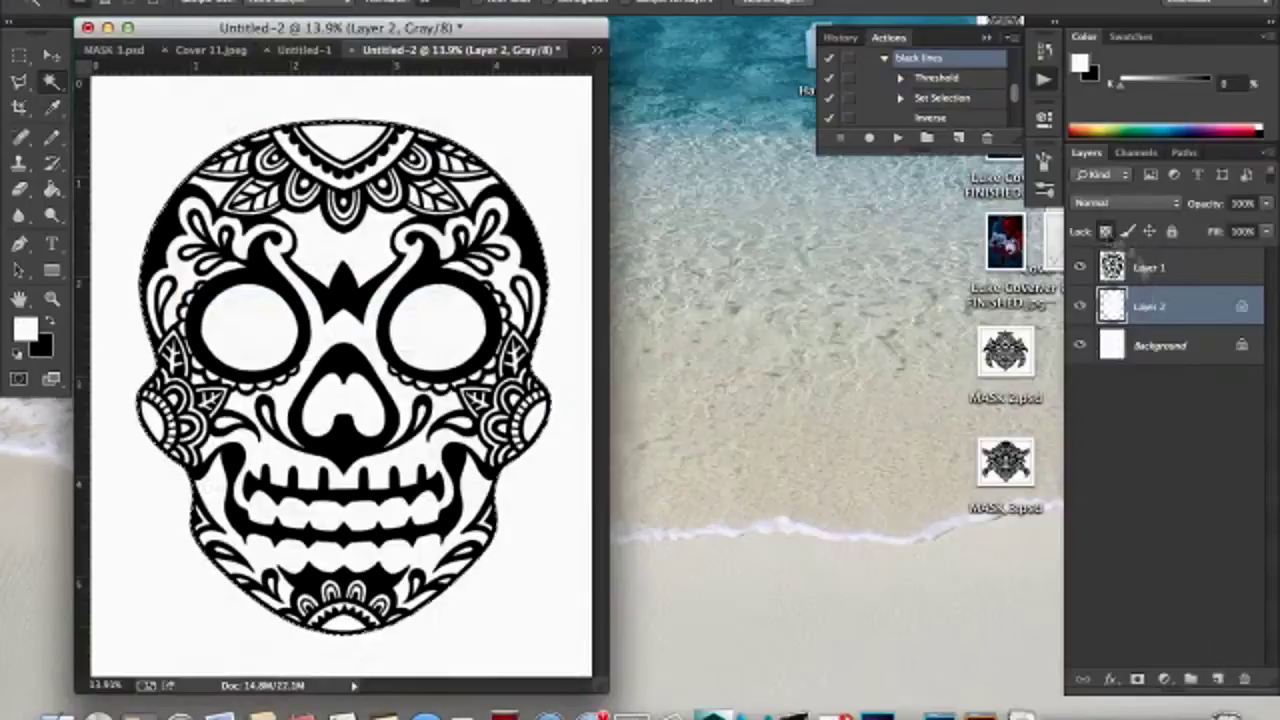
Step: Group the two skull layers and name the group 'skull'
{"action": "left_click", "coordinate": [1150, 267], "text": "shift"}
{"action": "key", "text": "ctrl+g"}
{"action": "type", "text": "skull"}
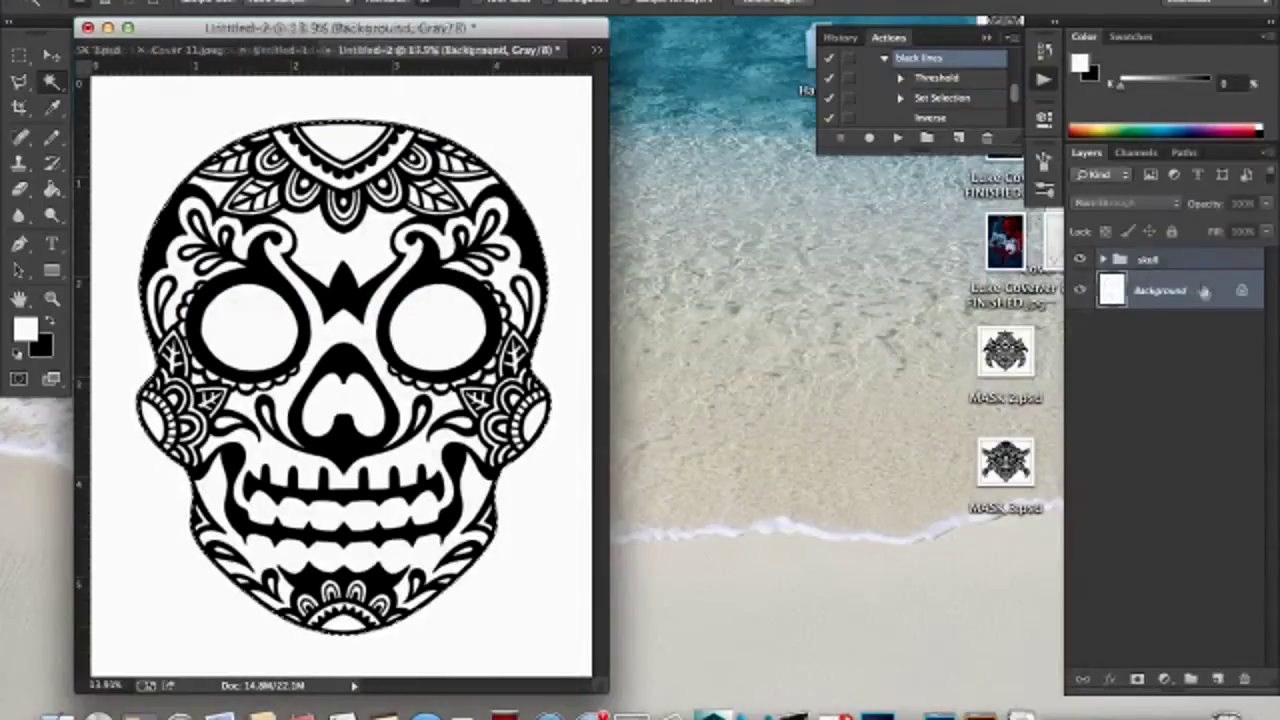
{"action": "left_click", "coordinate": [1160, 290]}
Step: Fill the Background layer with a grey foreground colour
{"action": "left_click", "coordinate": [25, 330]}
{"action": "left_click", "coordinate": [583, 474]}
{"action": "left_click", "coordinate": [1023, 331]}
{"action": "key", "text": "shift+F5"}
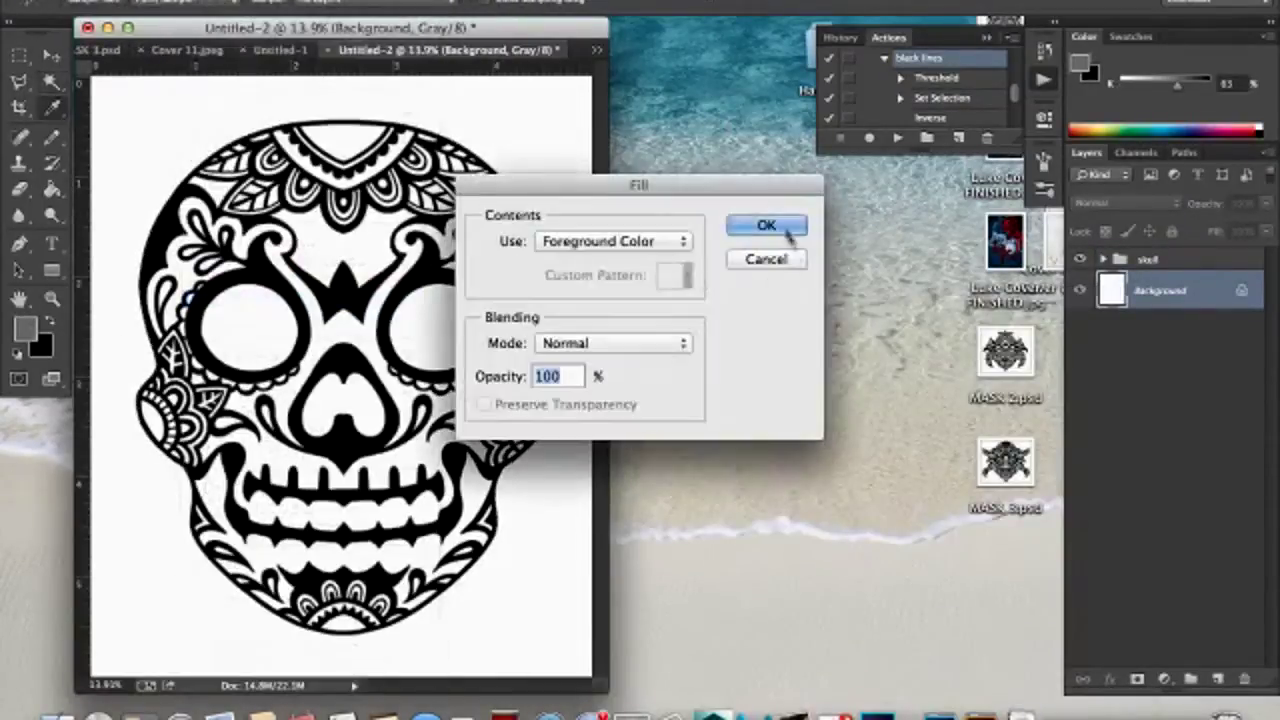
{"action": "key", "text": "Return"}
{"action": "left_click", "coordinate": [150, 5]}
Step: Save the document as Skull1.psd and move to the spider-web skull document
{"action": "left_click", "coordinate": [150, 190]}
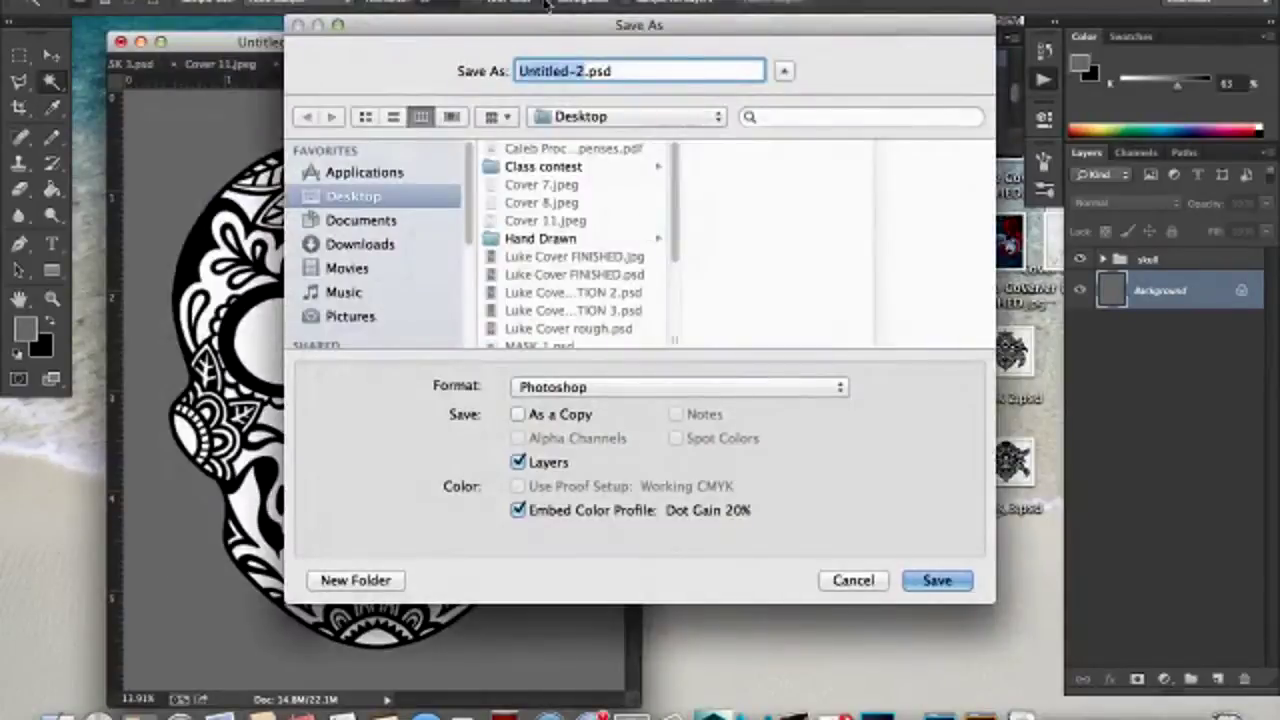
{"action": "key", "text": "Return"}
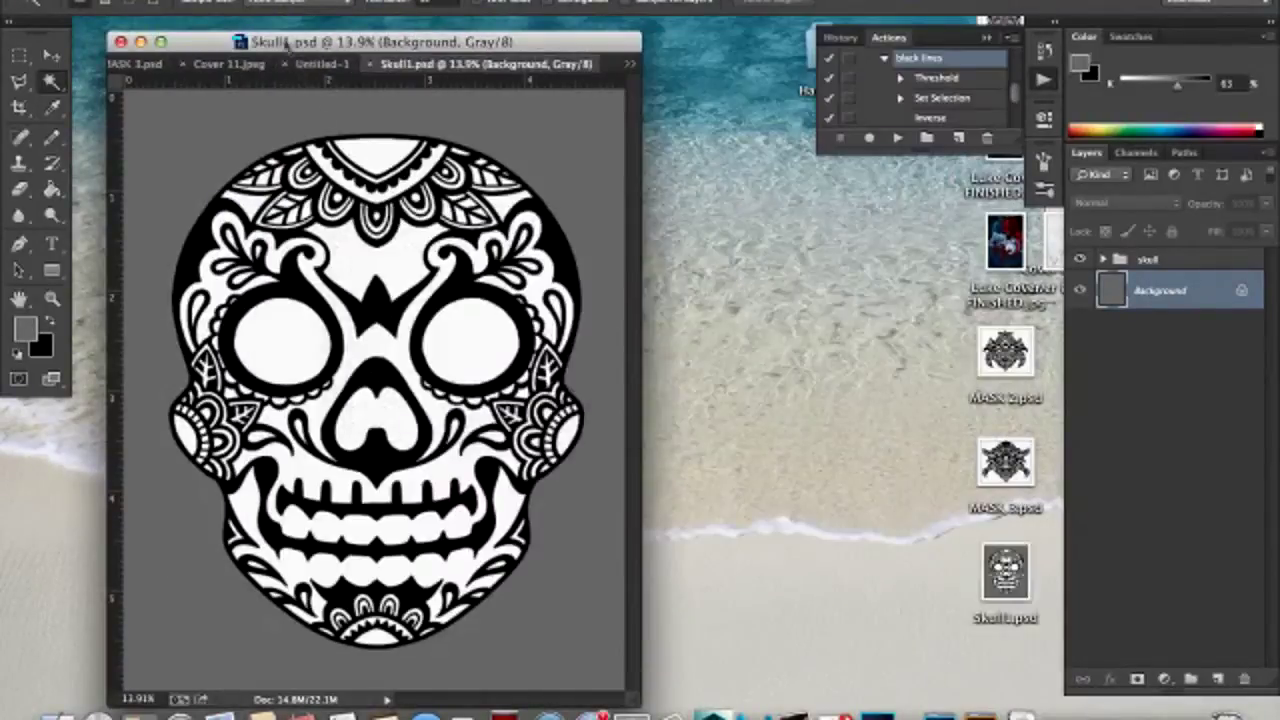
{"action": "left_click", "coordinate": [310, 63]}
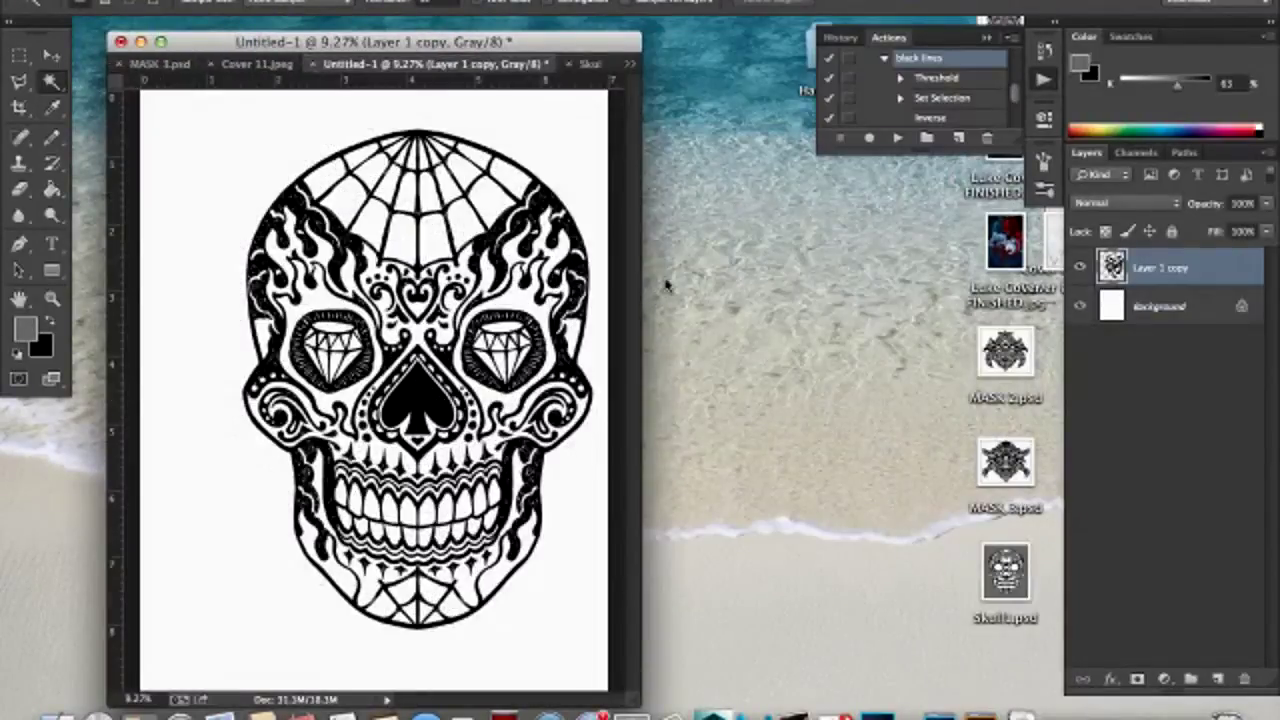
Step: Contract the skull selection, add an empty layer below the linework, and select Background
{"action": "left_click", "coordinate": [425, 5]}
{"action": "left_click", "coordinate": [425, 5]}
{"action": "left_click", "coordinate": [643, 294]}
{"action": "key", "text": "ctrl+shift+alt+n"}
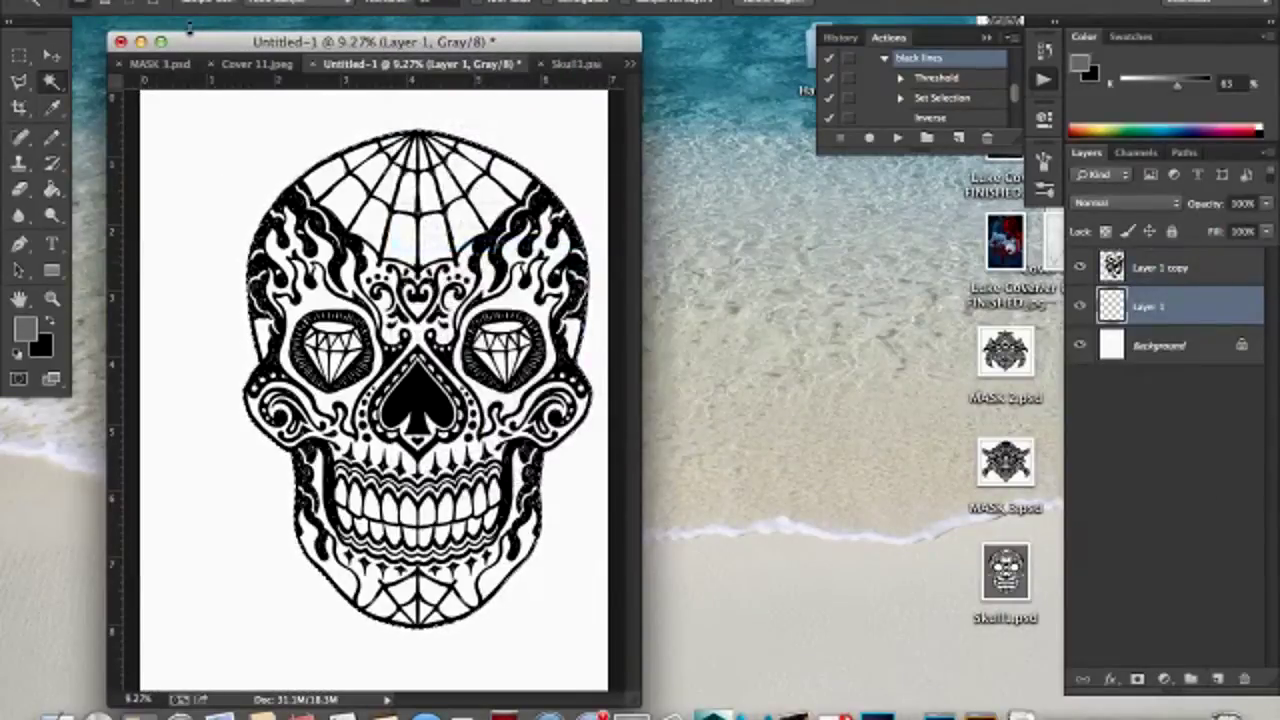
{"action": "left_click", "coordinate": [1158, 346]}
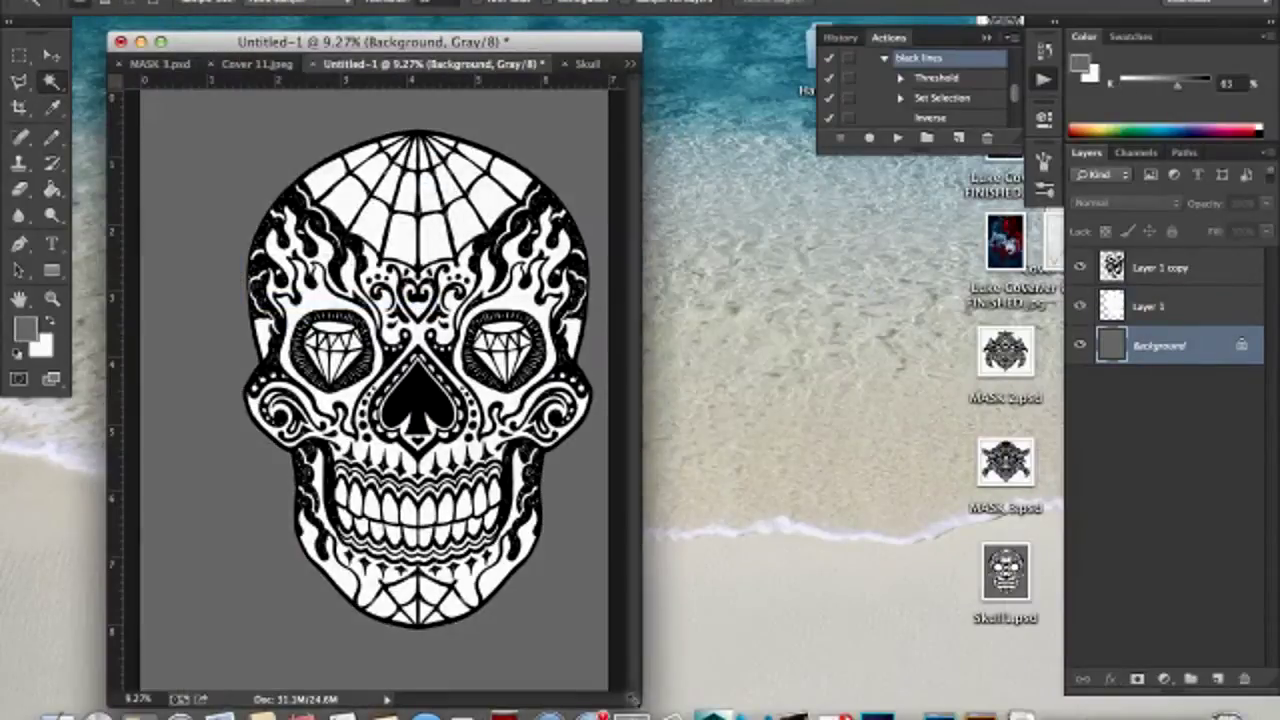
Step: Crop the canvas, trimming the top and bottom inward
{"action": "left_click_drag", "start_coordinate": [634, 703], "coordinate": [828, 703]}
{"action": "key", "text": "c"}
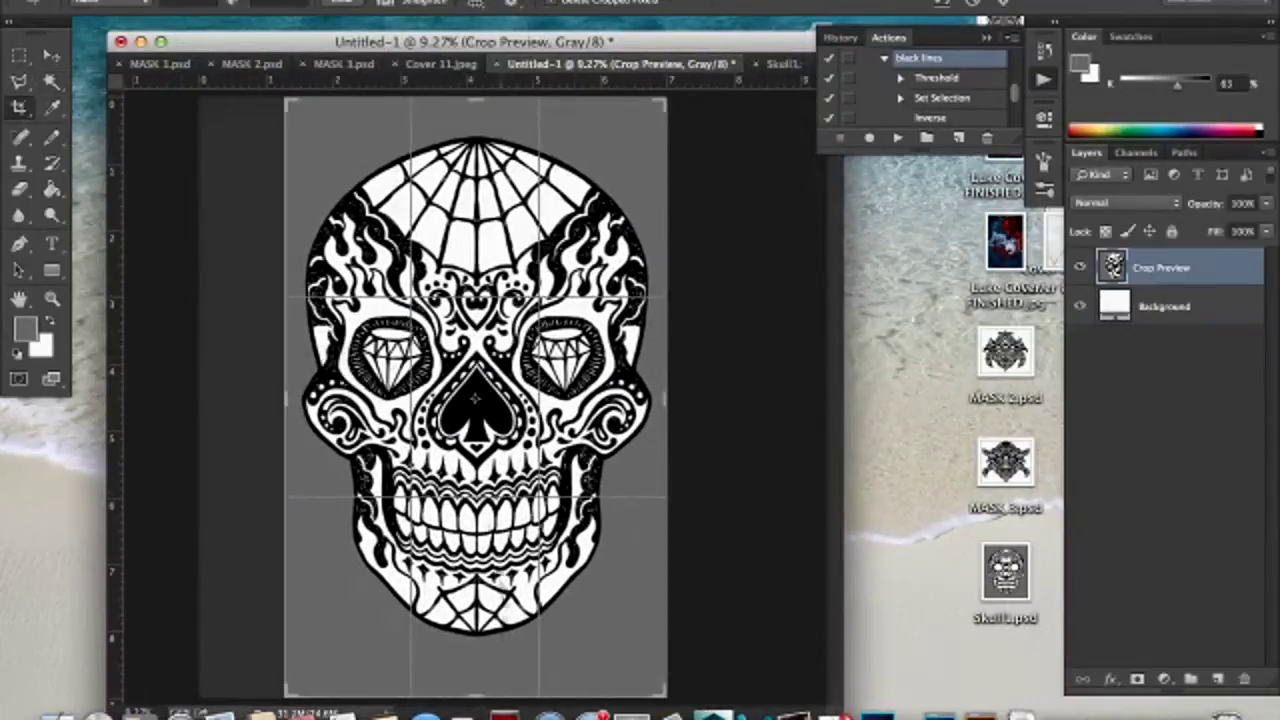
{"action": "left_click_drag", "start_coordinate": [475, 695], "coordinate": [475, 640]}
{"action": "left_click_drag", "start_coordinate": [475, 97], "coordinate": [478, 115]}
{"action": "key", "text": "Return"}
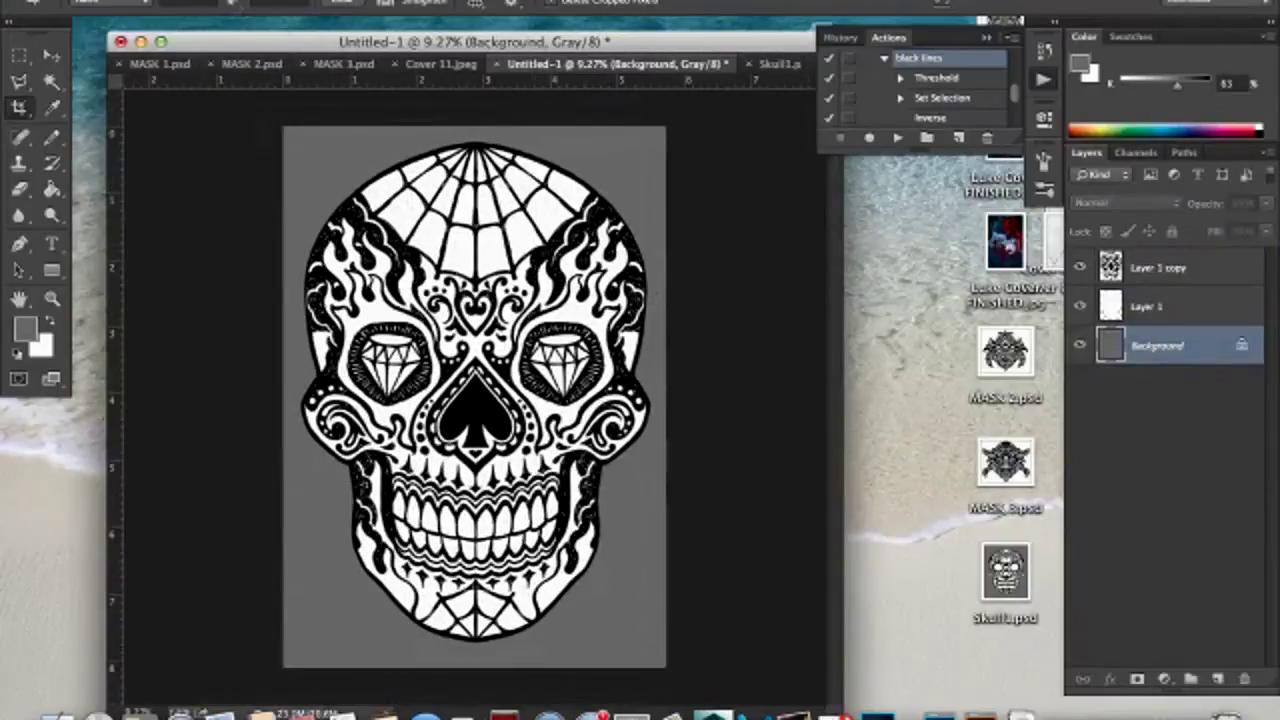
Step: Group the two spider-web skull layers as 'Skull' and save as Skull2.psd
{"action": "left_click", "coordinate": [158, 2]}
{"action": "left_click", "coordinate": [1150, 268]}
{"action": "left_click", "coordinate": [1150, 306], "text": "shift"}
{"action": "key", "text": "super+g"}
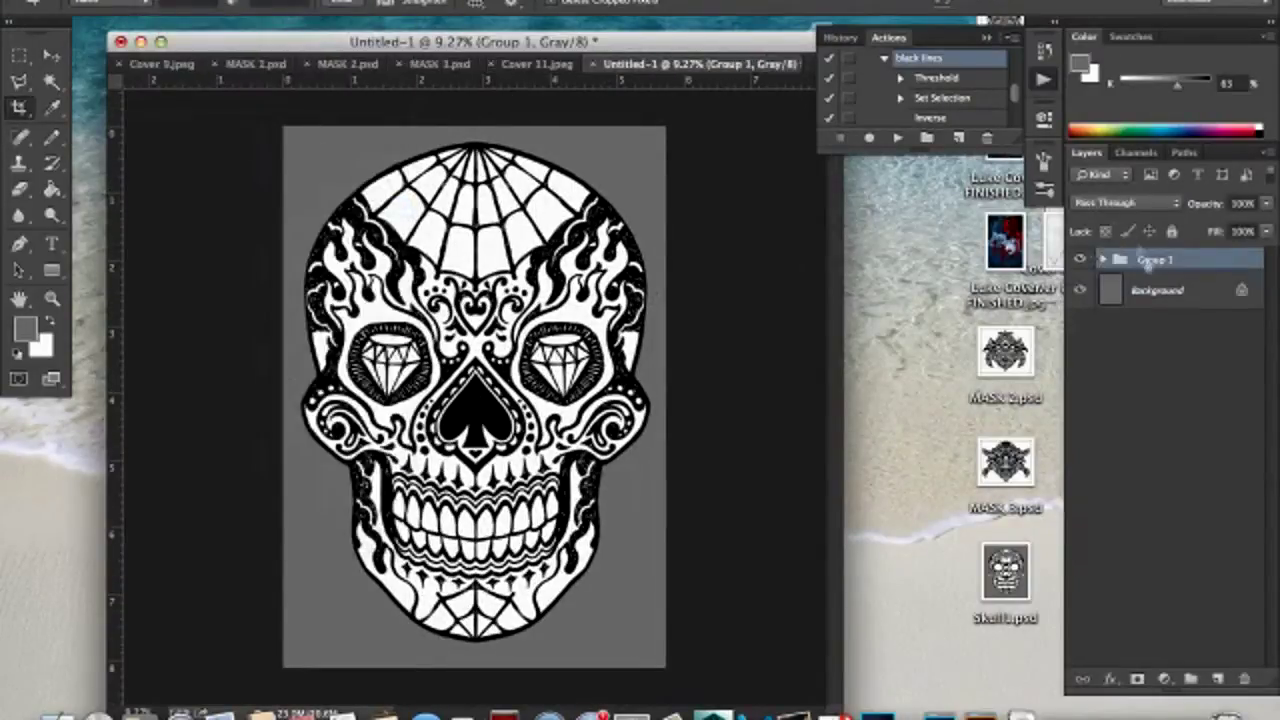
{"action": "key", "text": "Return"}
{"action": "left_click", "coordinate": [158, 2]}
{"action": "left_click", "coordinate": [390, 168]}
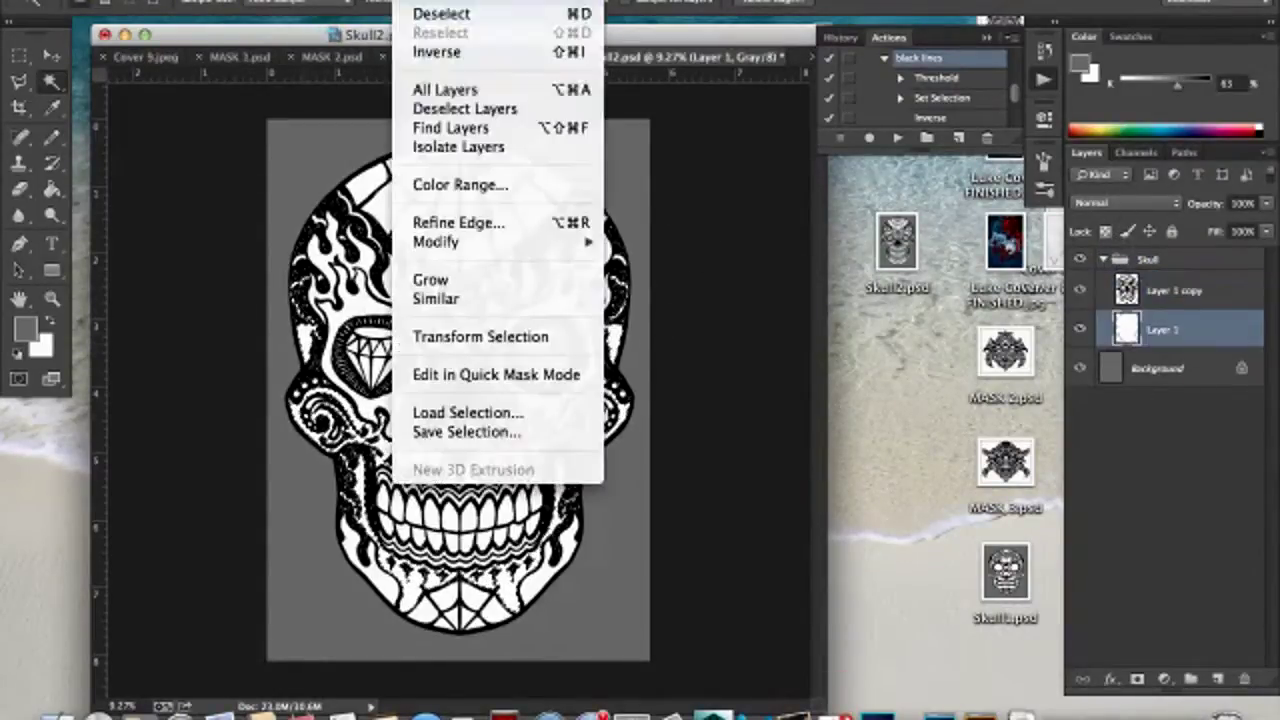
Step: Expand the skull selection and fill it light grey on a new layer
{"action": "left_click", "coordinate": [700, 277]}
{"action": "left_click", "coordinate": [758, 305]}
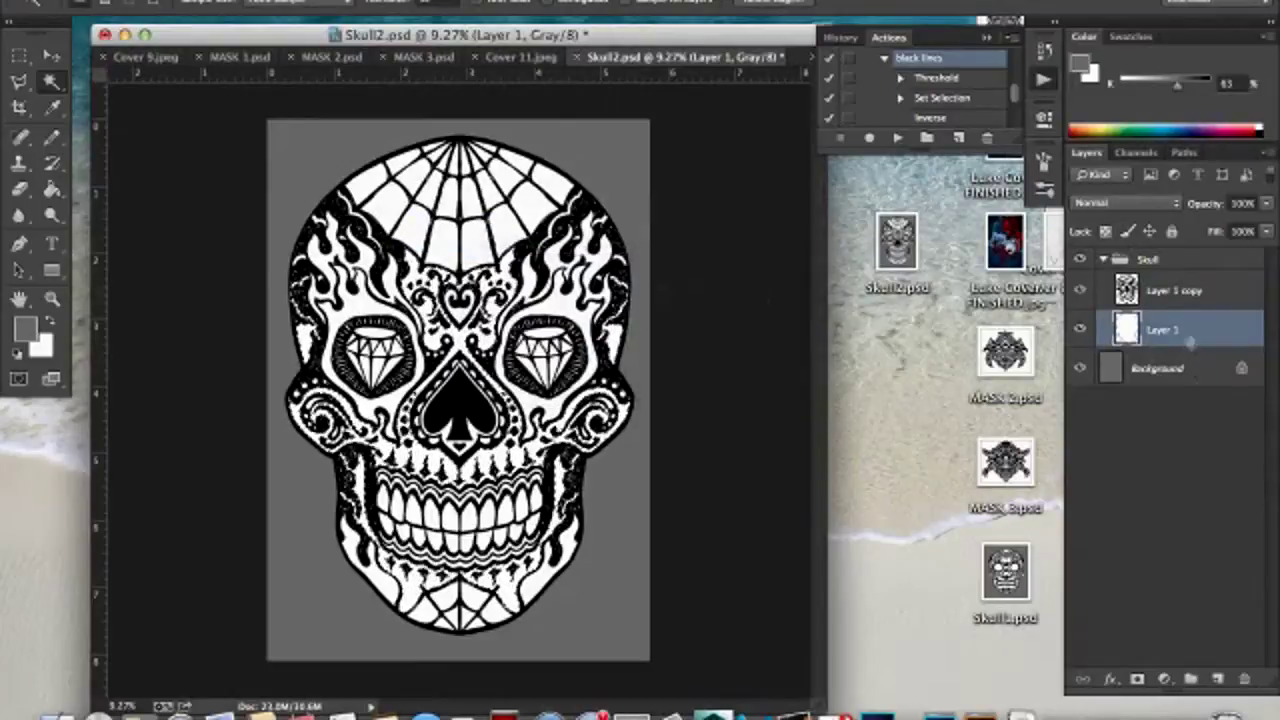
{"action": "left_click", "coordinate": [1217, 679]}
{"action": "left_click", "coordinate": [25, 328]}
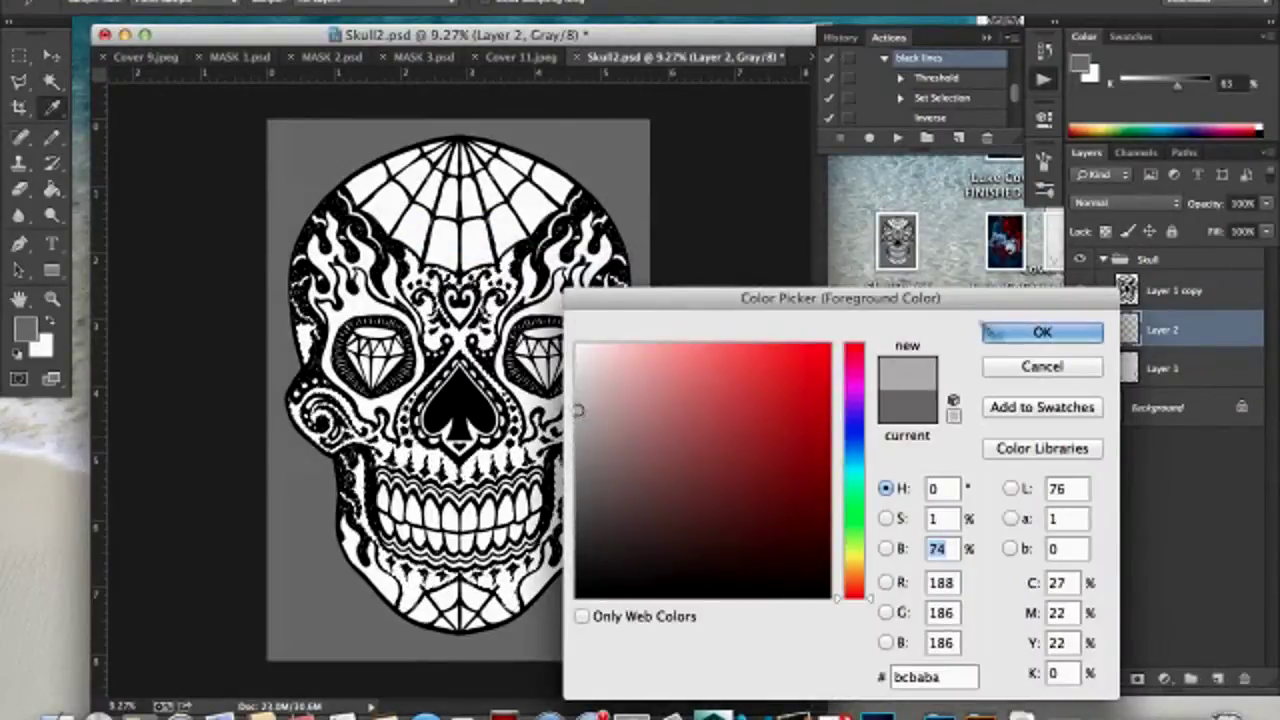
{"action": "left_click", "coordinate": [1042, 332]}
{"action": "left_click", "coordinate": [300, 294]}
{"action": "key", "text": "Return"}
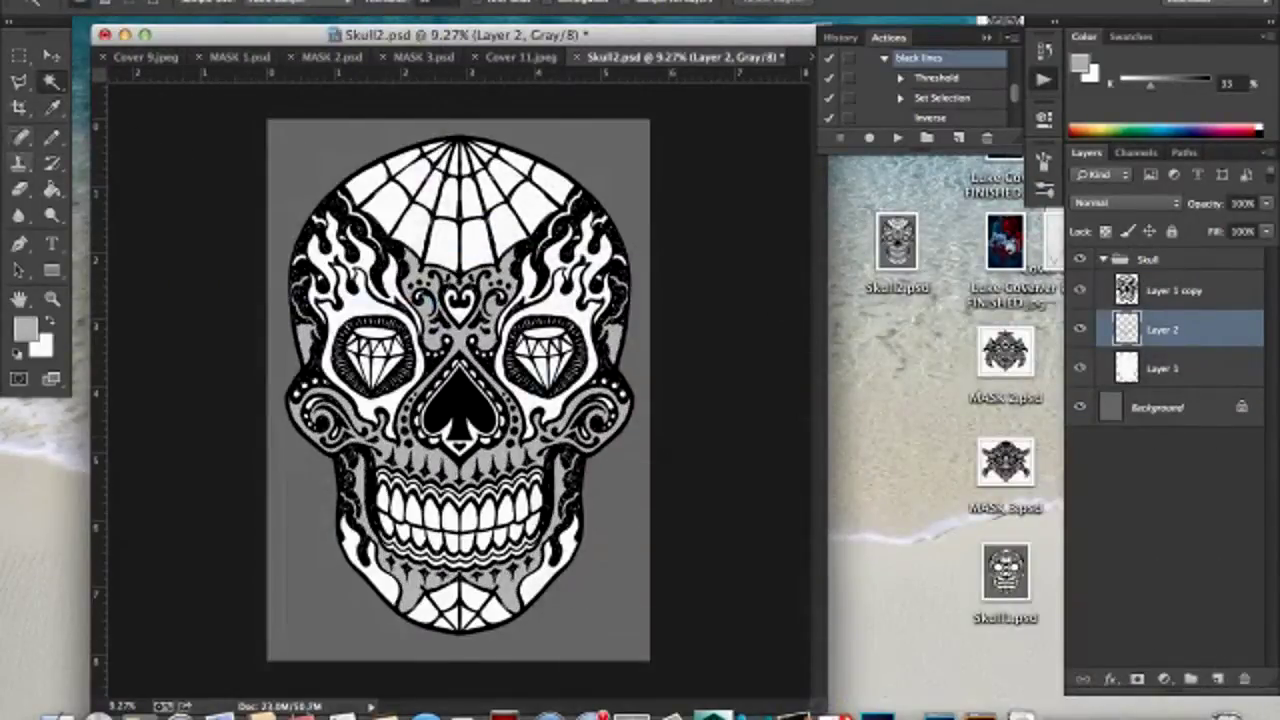
Step: Zoom in to inspect the grey fill on Layer 1 copy and Layer 2, then fit the skull to the window
{"action": "key", "text": "z"}
{"action": "left_click", "coordinate": [360, 290]}
{"action": "key", "text": "w"}
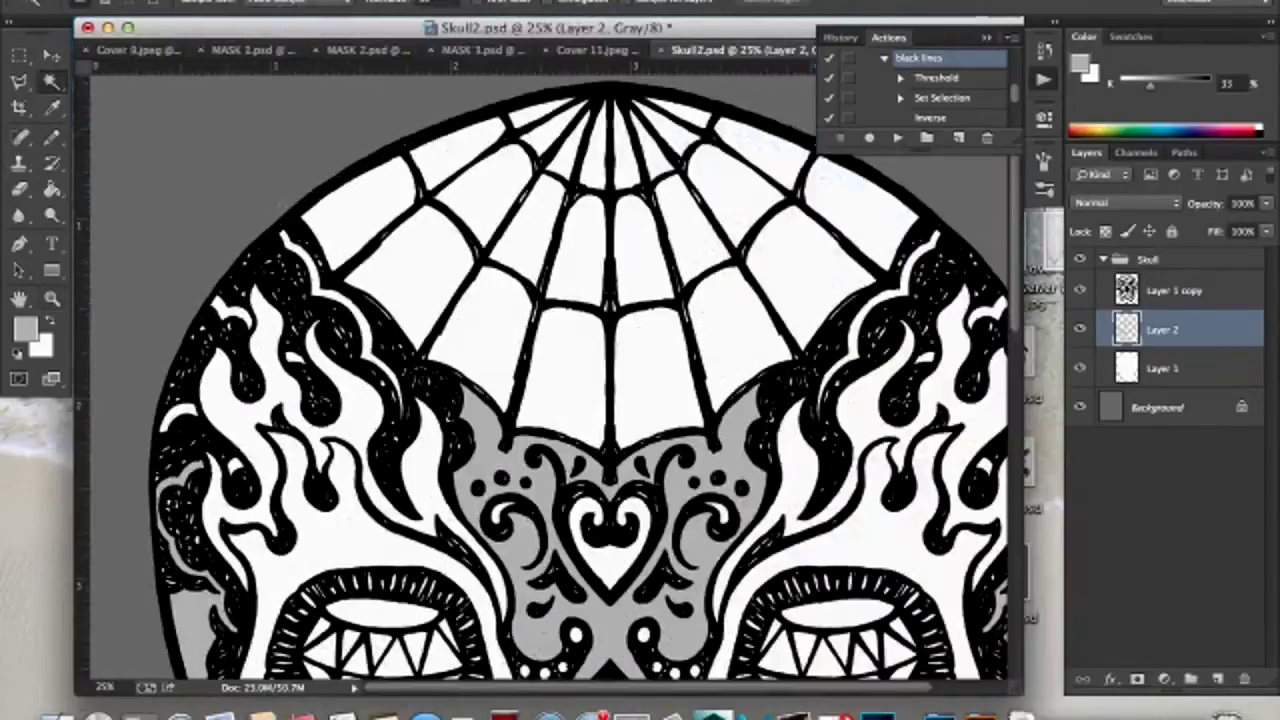
{"action": "key", "text": "alt+bracketright"}
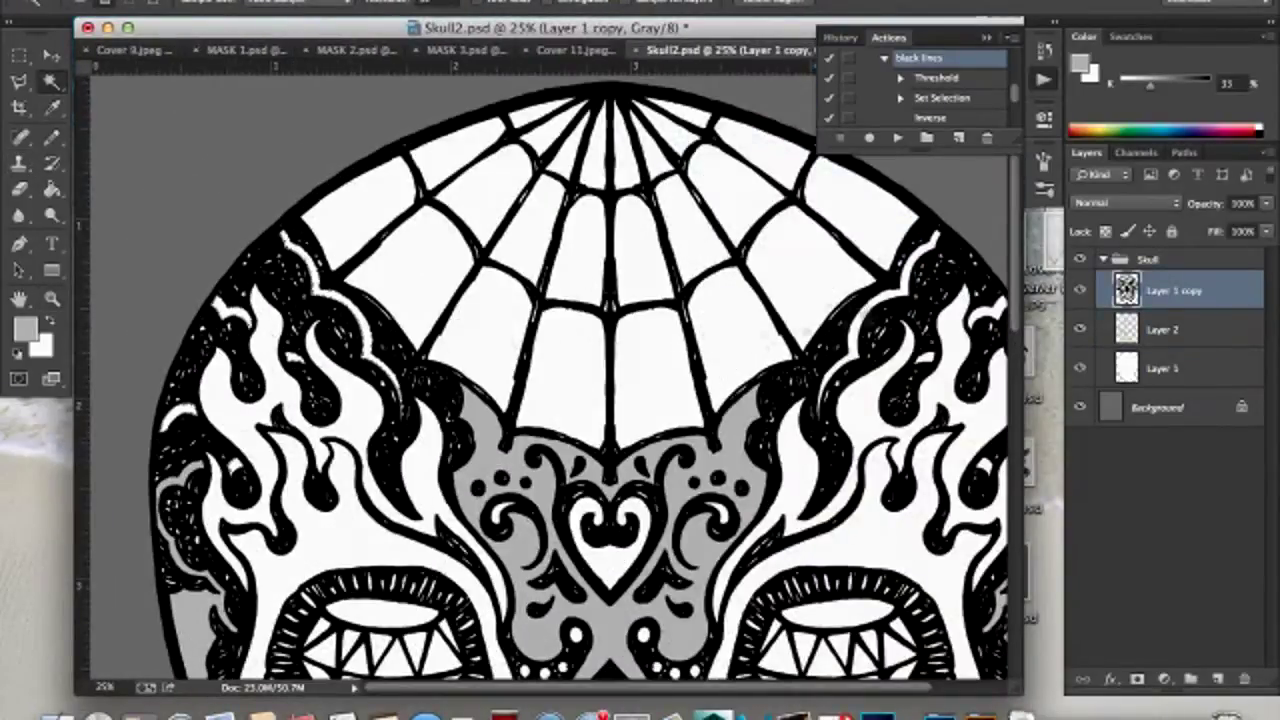
{"action": "scroll", "coordinate": [985, 318], "scroll_direction": "down", "scroll_amount": 5}
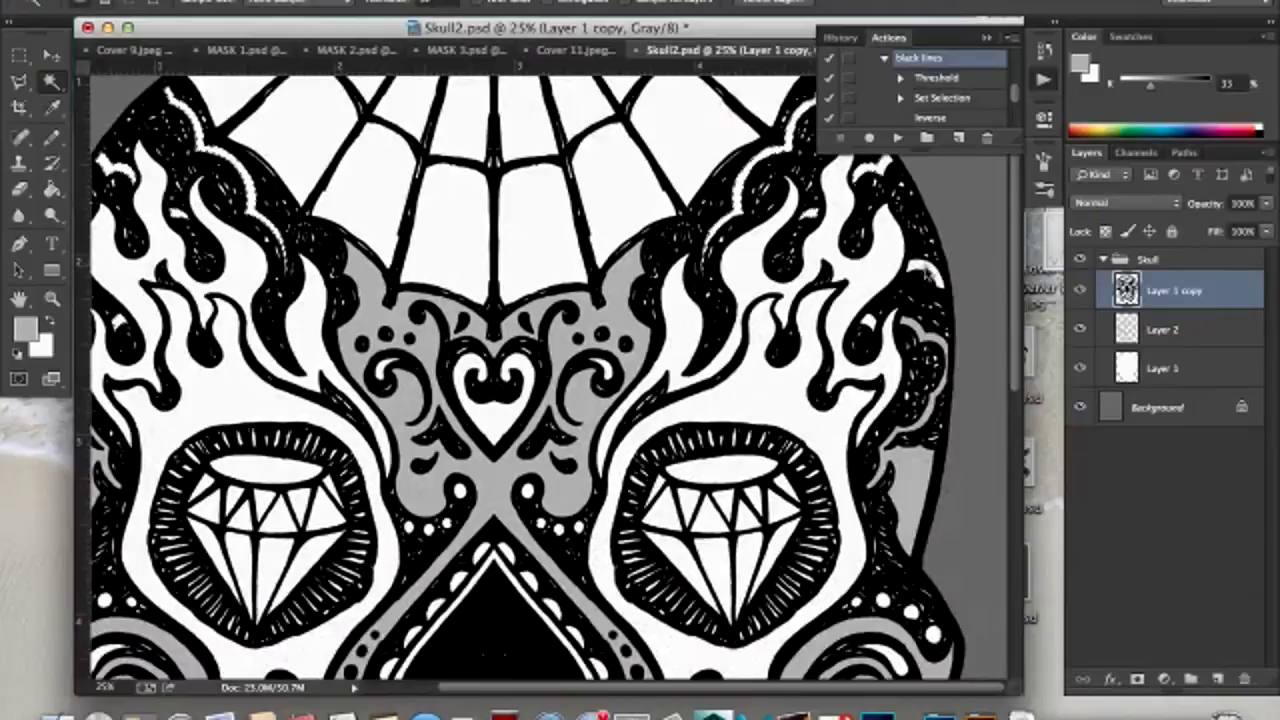
{"action": "left_click", "coordinate": [415, 0]}
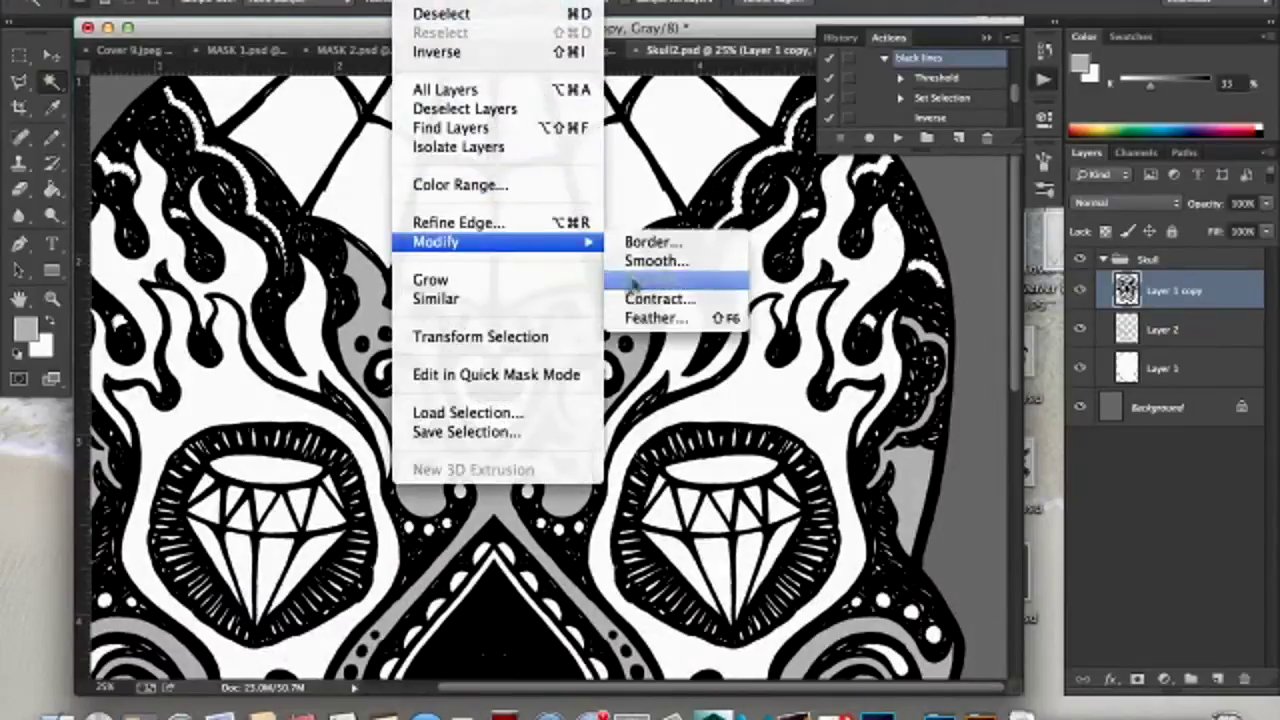
{"action": "key", "text": "Escape"}
{"action": "key", "text": "alt+bracketleft"}
{"action": "left_click", "coordinate": [205, 0]}
{"action": "key", "text": "Escape"}
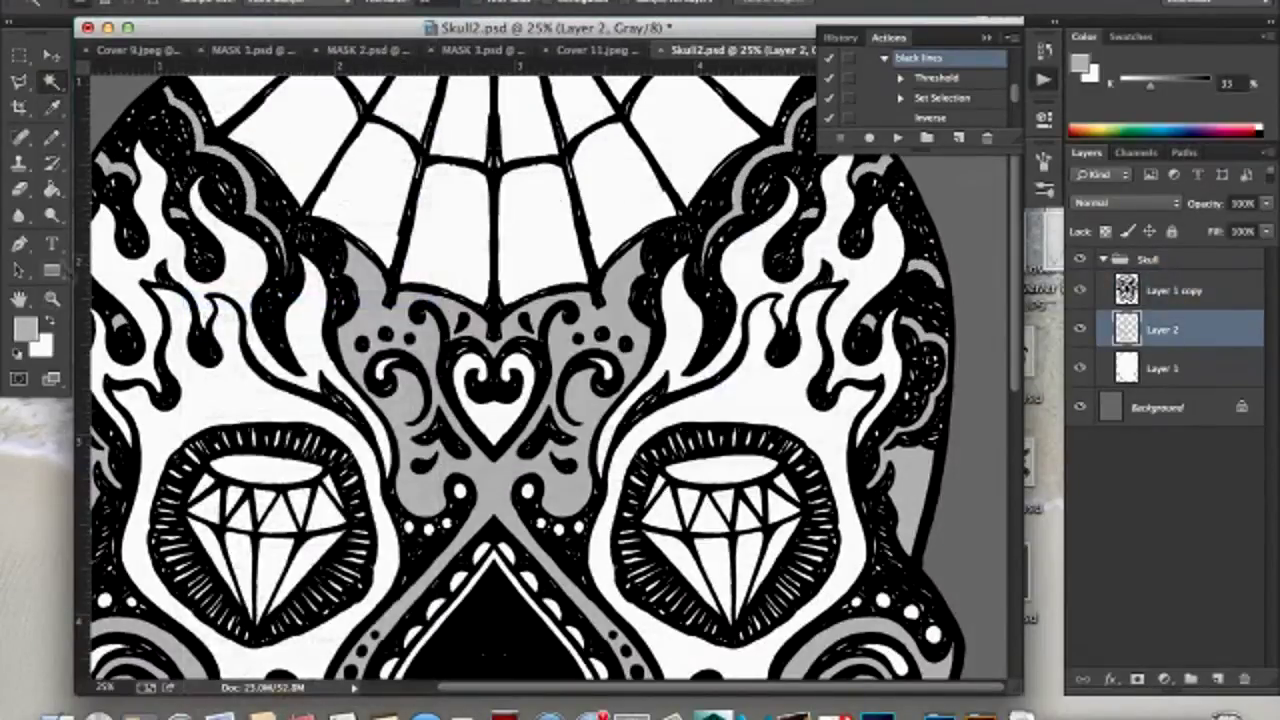
{"action": "key", "text": "super+0"}
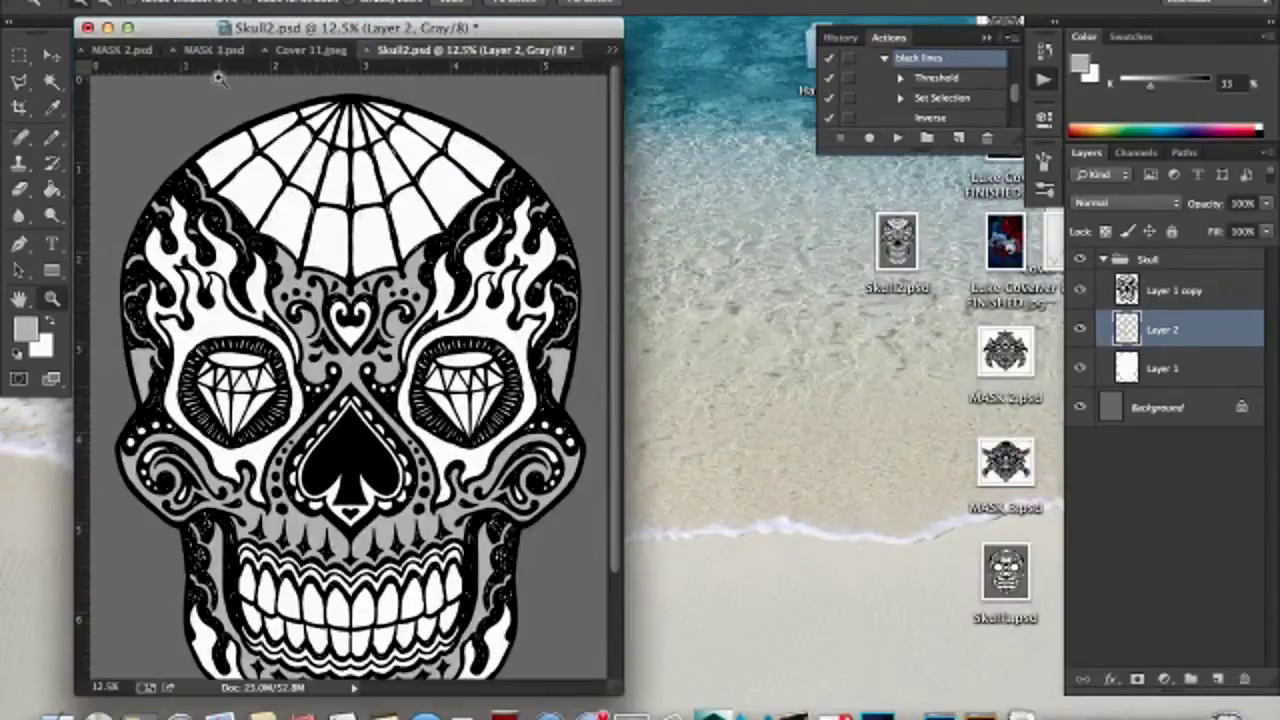
Step: Magic Wand the white areas on Layer 1 copy and invert the selection
{"action": "key", "text": "w"}
{"action": "left_click", "coordinate": [268, 324]}
{"action": "key", "text": "alt+bracketright"}
{"action": "key", "text": "super+d"}
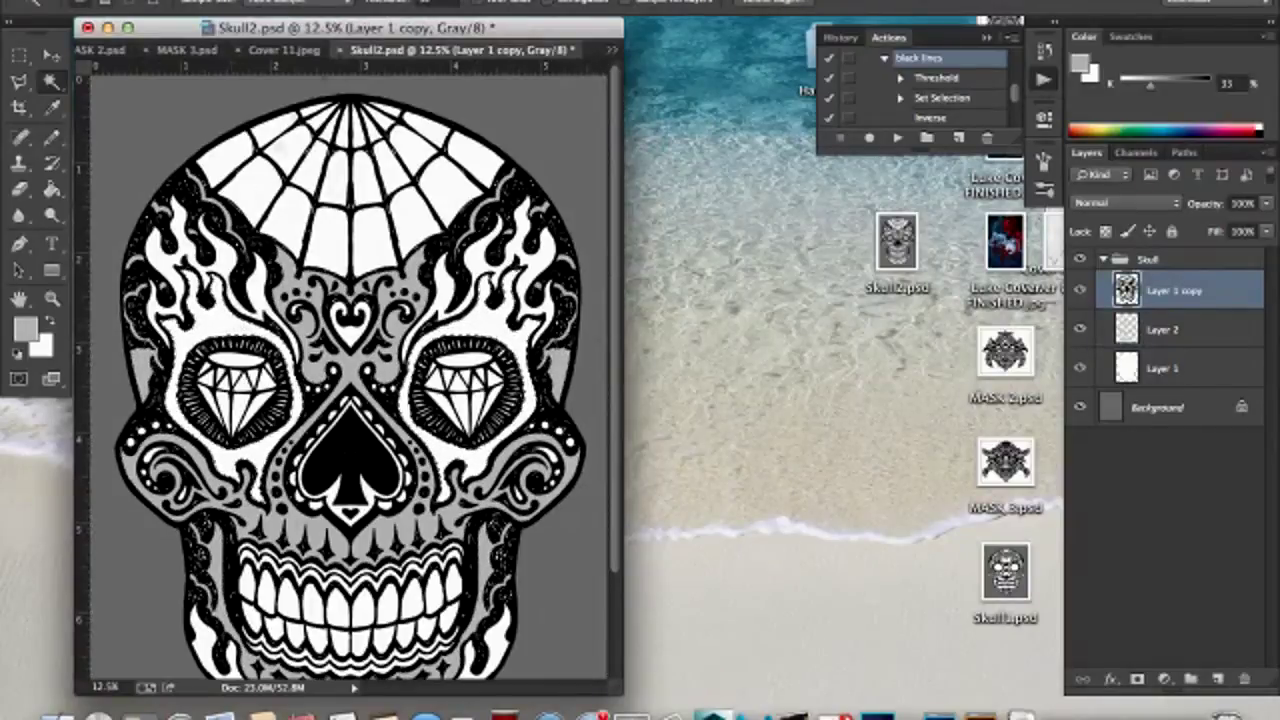
{"action": "left_click", "coordinate": [410, 3]}
{"action": "left_click", "coordinate": [440, 51]}
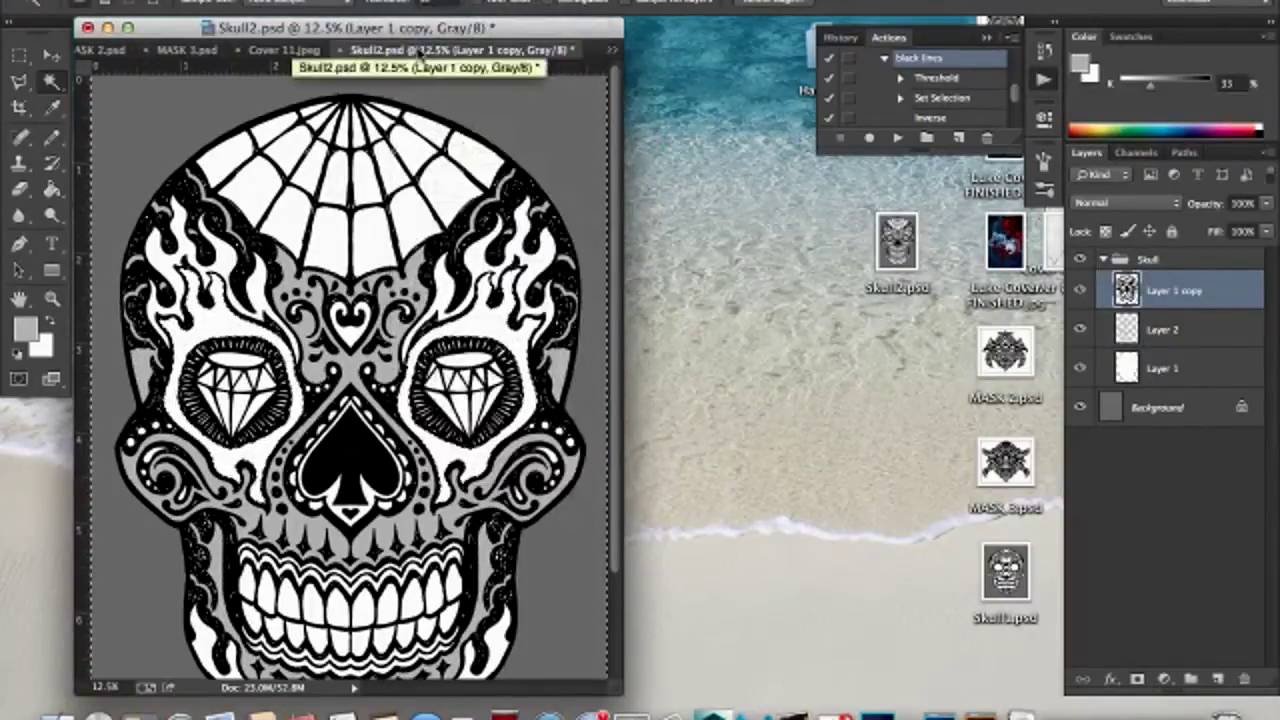
Step: Fill a new Layer 3 with grey, undoing a trial bucket fill on Layer 2
{"action": "left_click", "coordinate": [1160, 329]}
{"action": "key", "text": "super+plus"}
{"action": "key", "text": "super+plus"}
{"action": "key", "text": "super+plus"}
{"action": "key", "text": "g"}
{"action": "left_click", "coordinate": [418, 318]}
{"action": "key", "text": "super+z"}
{"action": "key", "text": "super+z"}
{"action": "key", "text": "super+z"}
{"action": "key", "text": "super+shift+alt+n"}
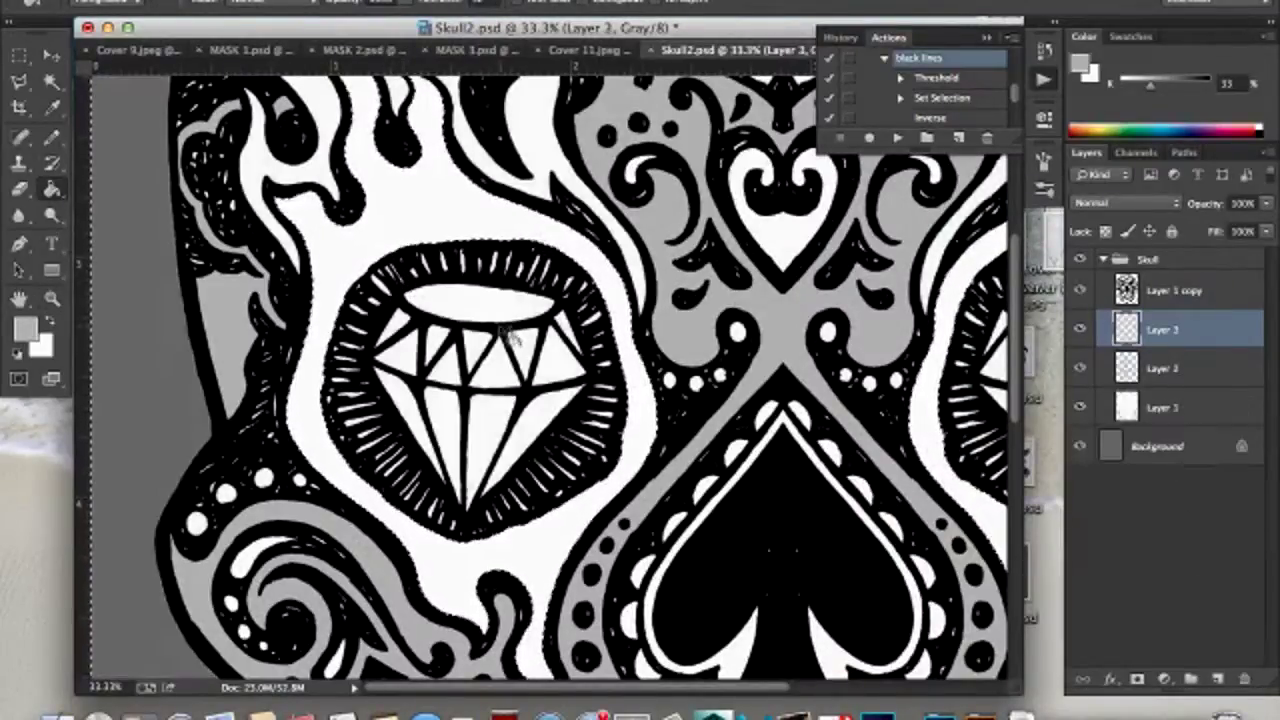
{"action": "key", "text": "alt+BackSpace"}
{"action": "left_click_drag", "start_coordinate": [1079, 368], "coordinate": [1079, 420]}
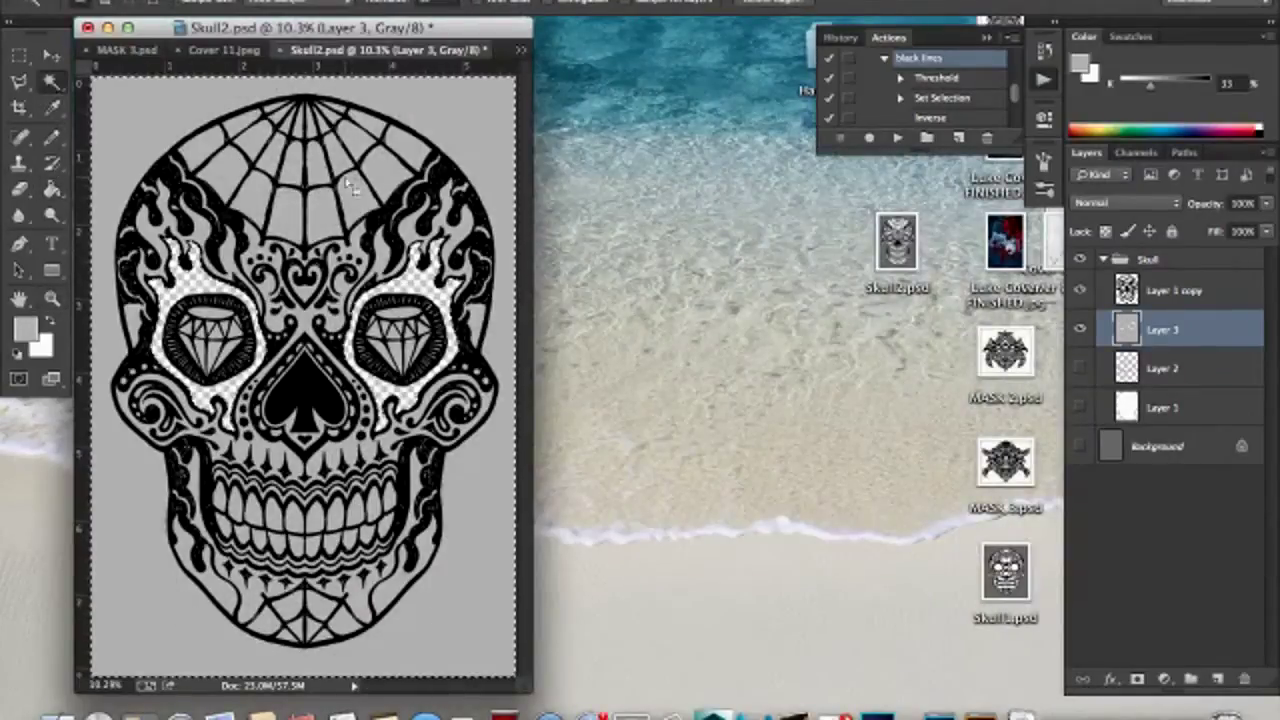
Step: Expand the selection by 5 px and delete the excess grey from Layer 3
{"action": "left_click", "coordinate": [400, 5]}
{"action": "left_click", "coordinate": [671, 277]}
{"action": "type", "text": "5"}
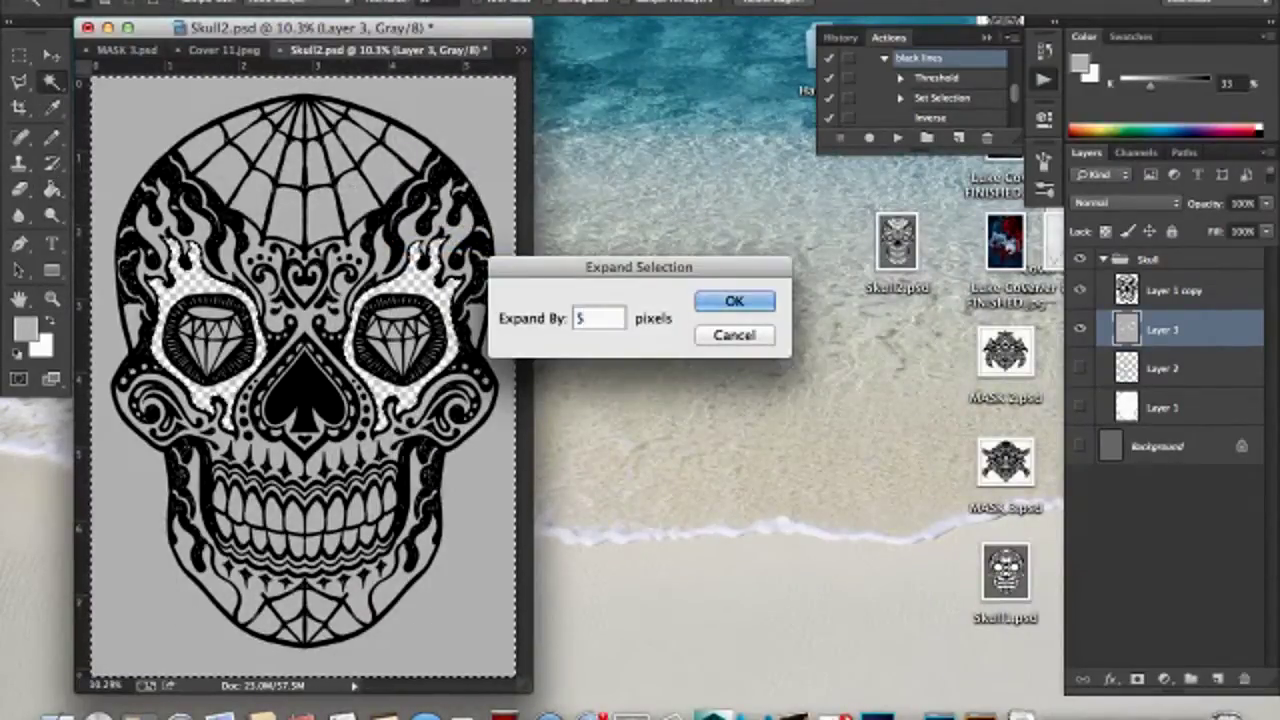
{"action": "key", "text": "Return"}
{"action": "key", "text": "Delete"}
Step: Inspect the diamond eyes closely, then turn all the layers back on
{"action": "left_click", "coordinate": [1170, 290]}
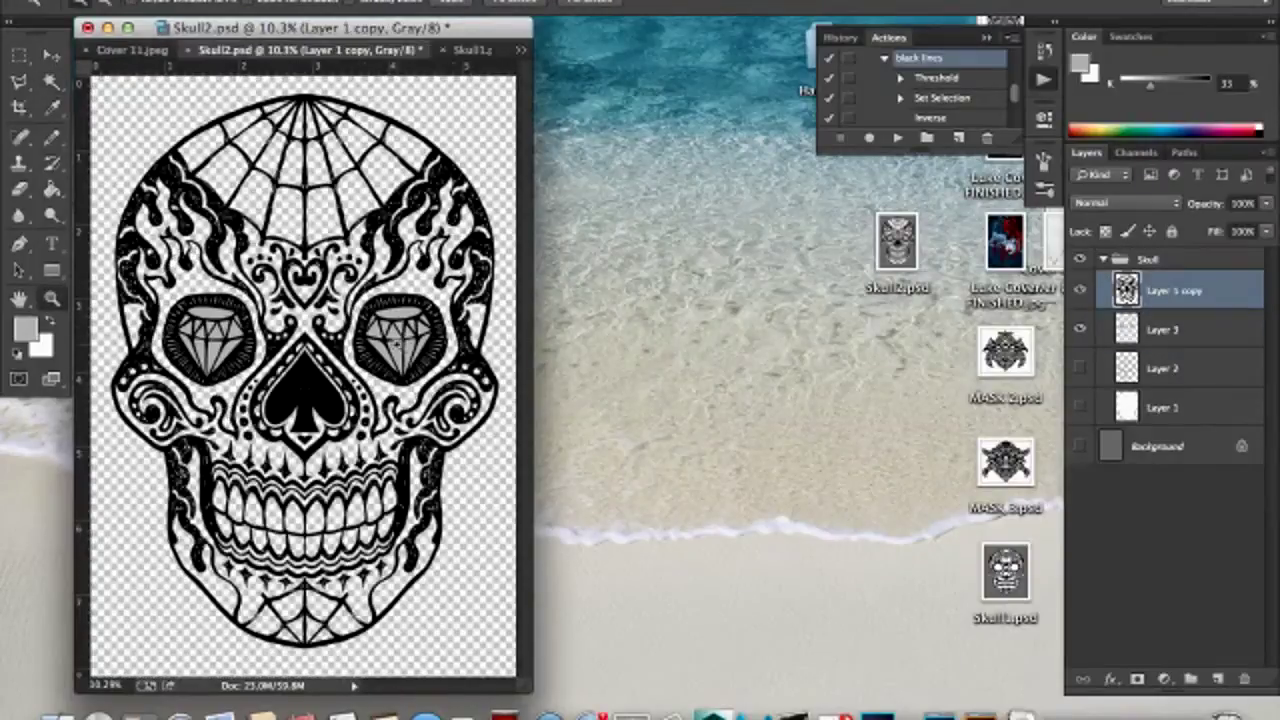
{"action": "key", "text": "super+plus"}
{"action": "key", "text": "super+plus"}
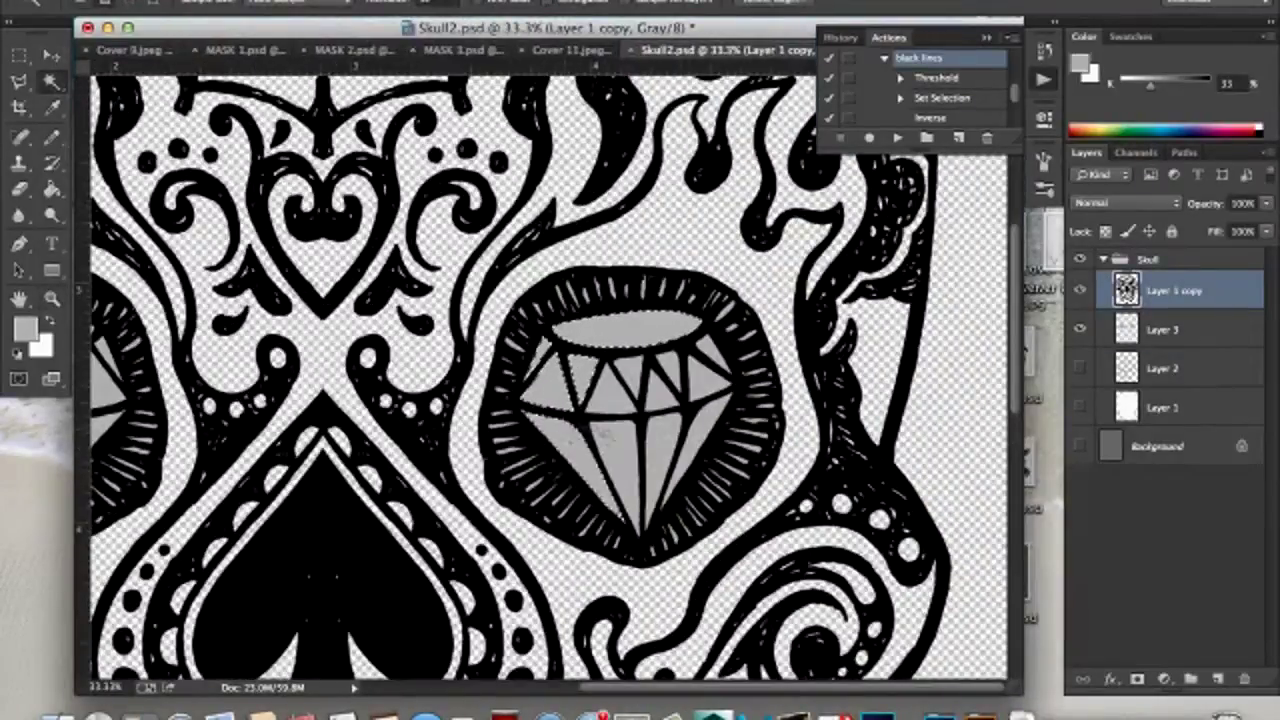
{"action": "scroll", "coordinate": [521, 364], "scroll_direction": "left", "scroll_amount": 5}
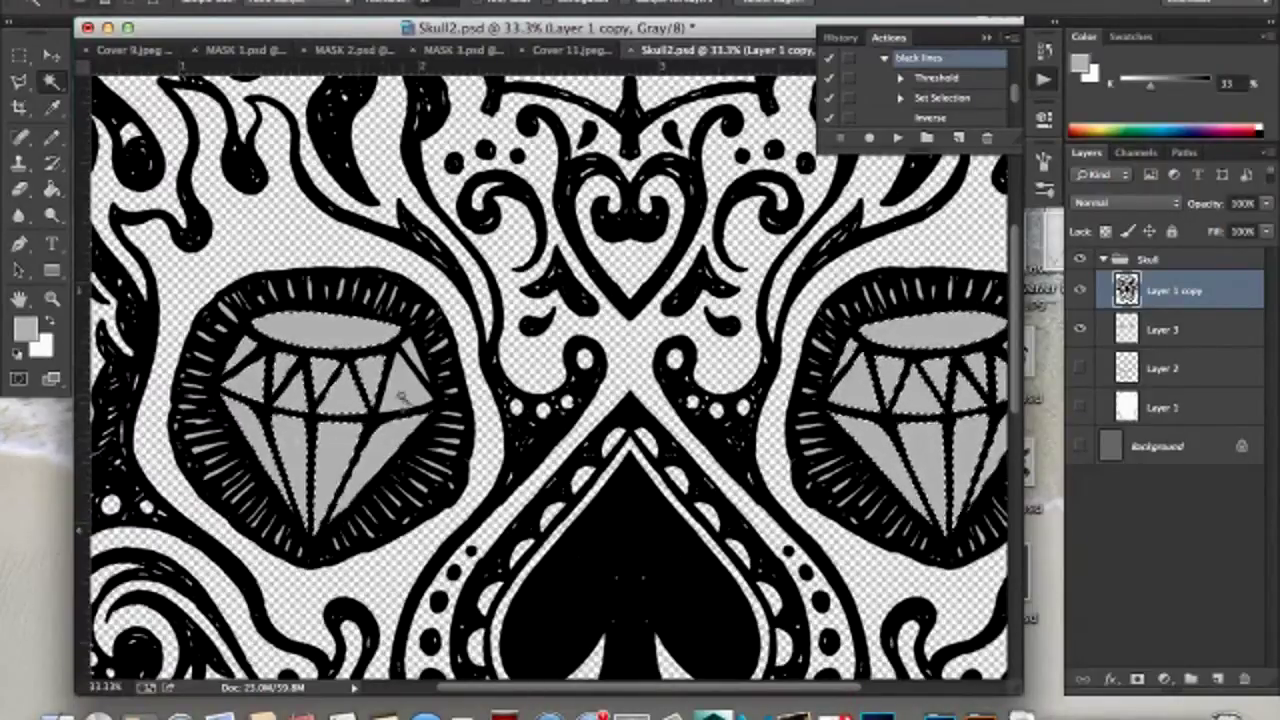
{"action": "left_click", "coordinate": [420, 0]}
{"action": "key", "text": "Escape"}
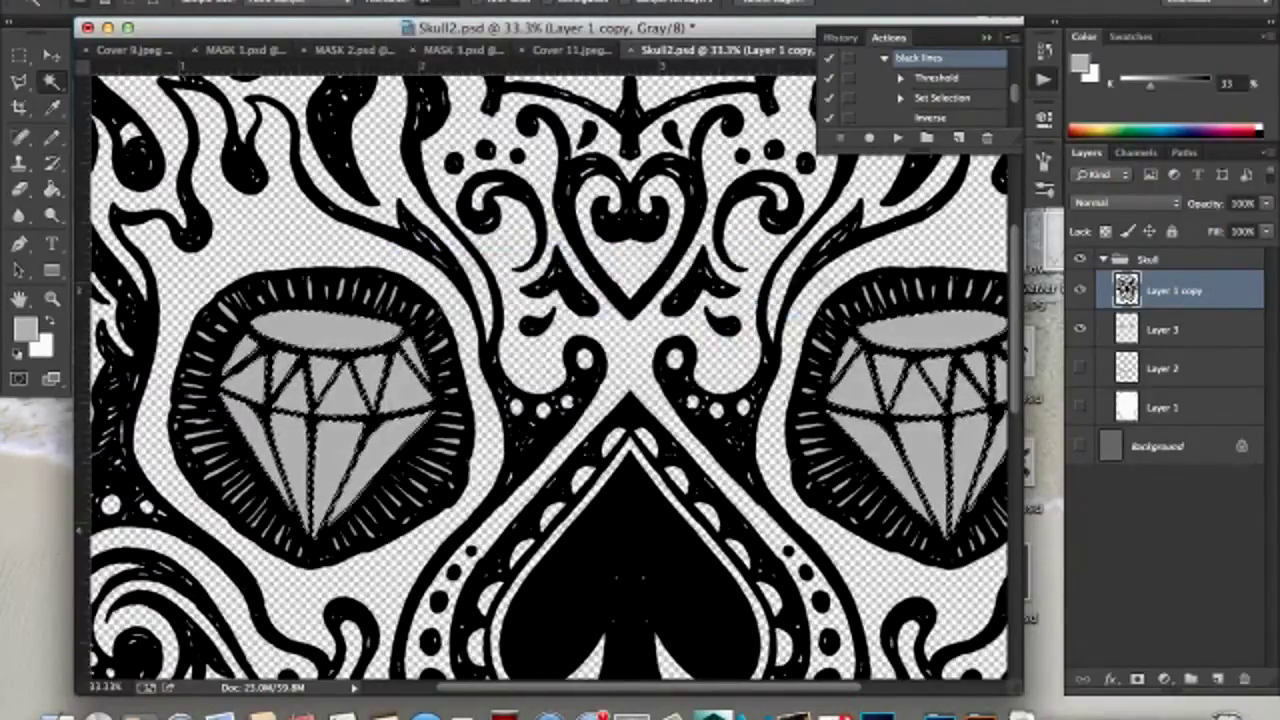
{"action": "left_click", "coordinate": [1160, 329]}
{"action": "left_click", "coordinate": [1080, 290]}
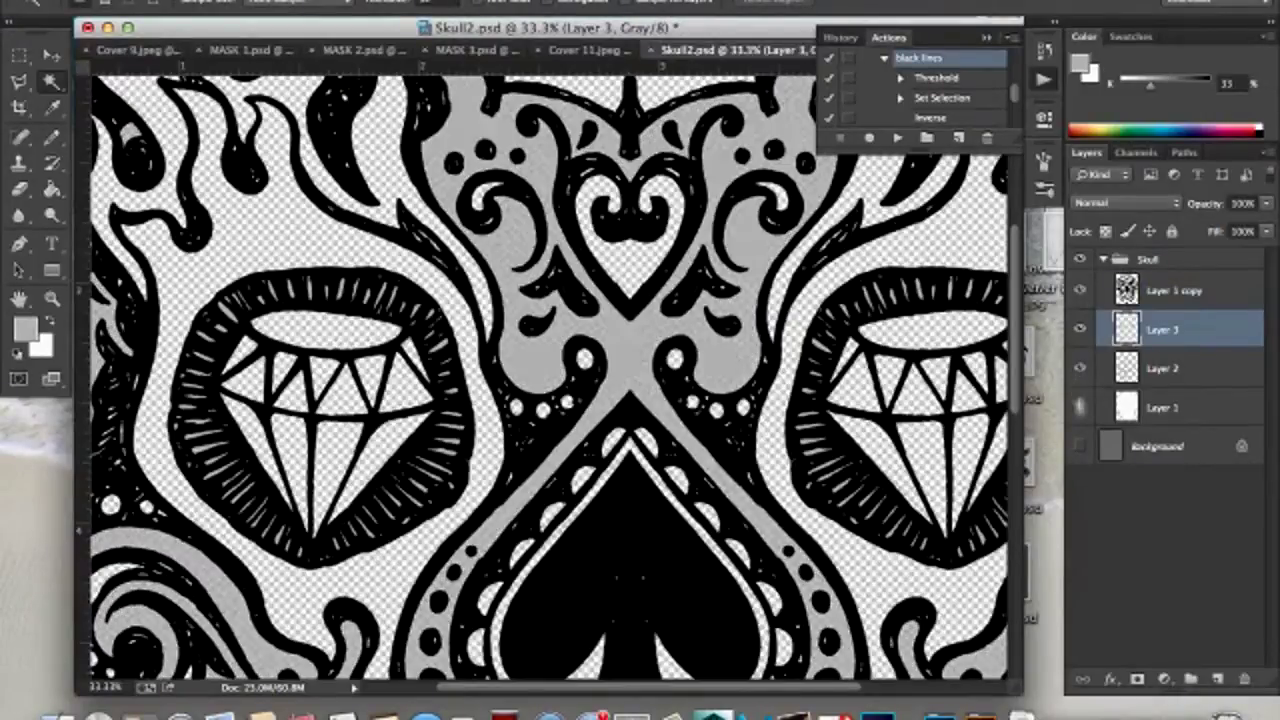
{"action": "left_click_drag", "start_coordinate": [1080, 368], "coordinate": [1080, 446]}
Step: Zoom out, save Skull2.psd, and go to the Skull1.psd document
{"action": "key", "text": "z"}
{"action": "key", "text": "ctrl+s"}
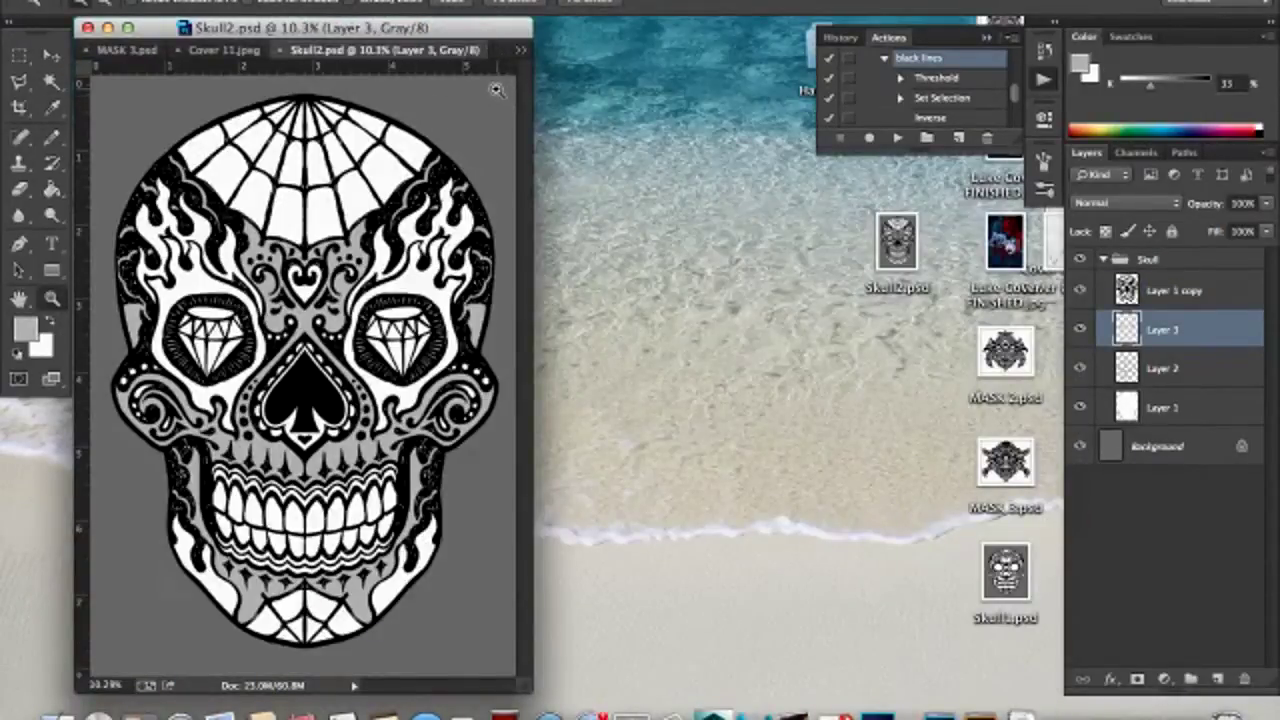
{"action": "left_click", "coordinate": [521, 53]}
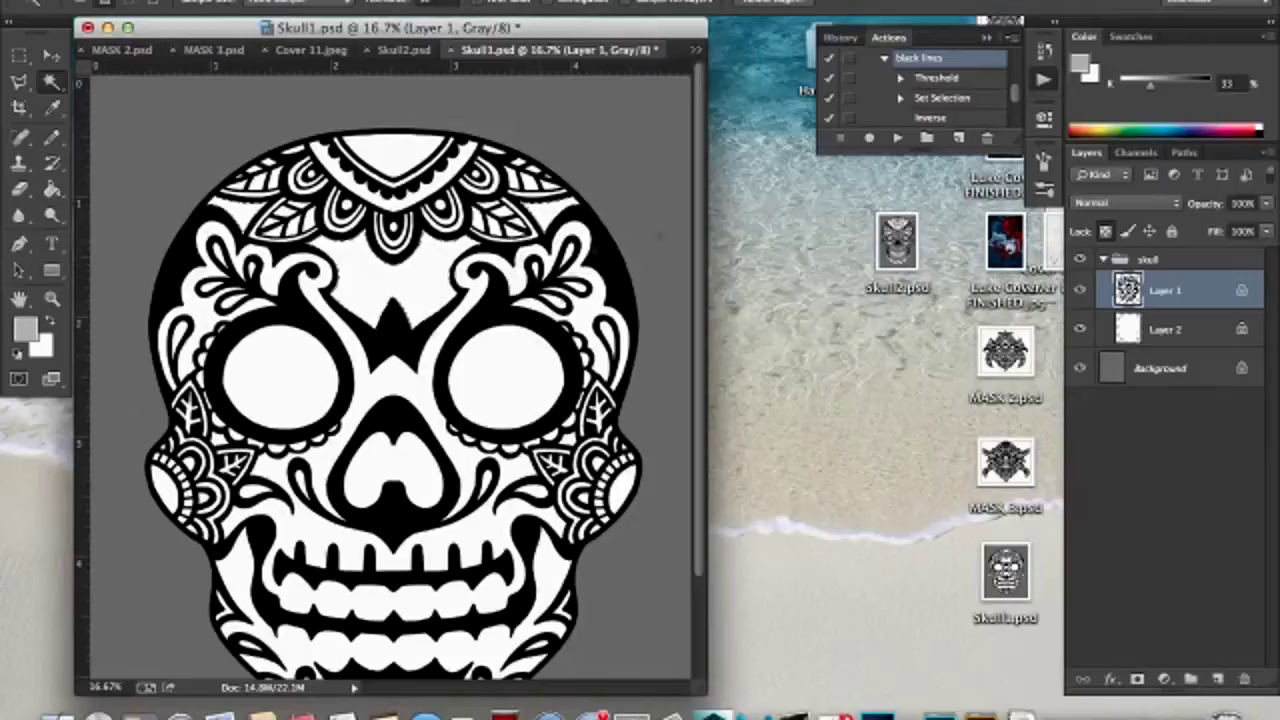
Step: Expand the forehead selection slightly and fill it light grey on a new layer
{"action": "left_click", "coordinate": [1165, 329]}
{"action": "left_click", "coordinate": [300, 2]}
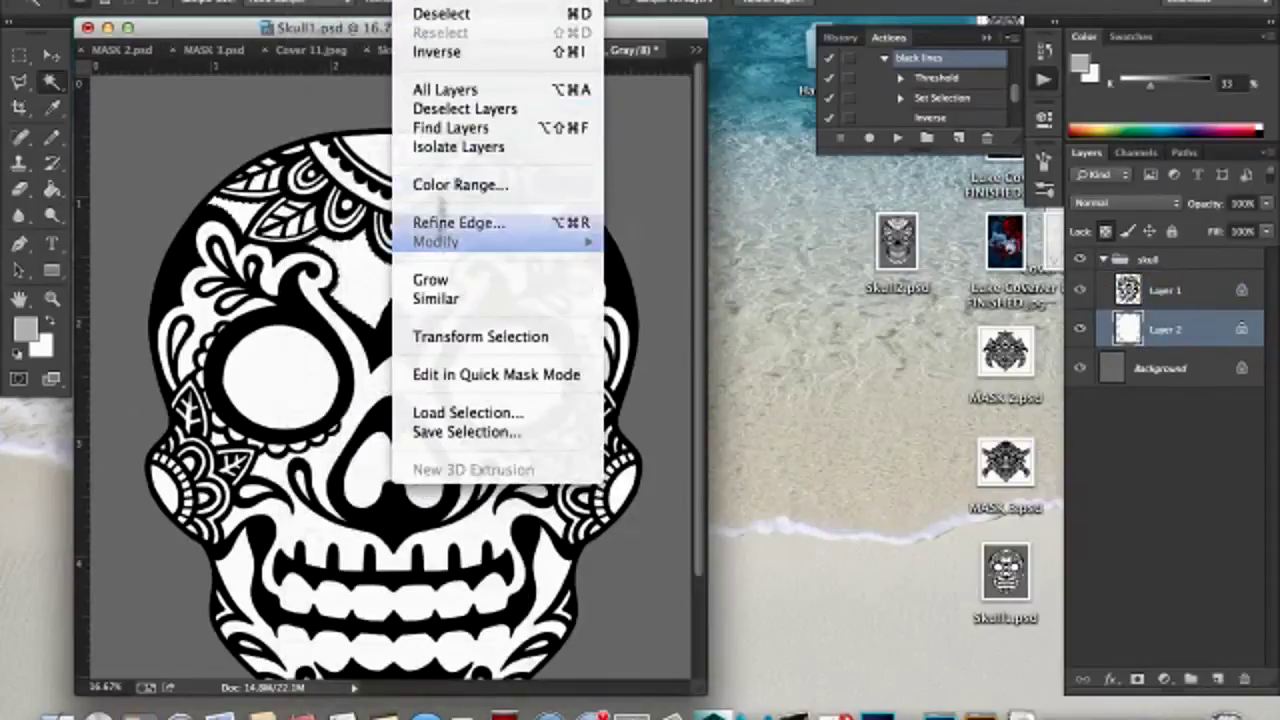
{"action": "left_click", "coordinate": [640, 262]}
{"action": "left_click", "coordinate": [737, 297]}
{"action": "left_click", "coordinate": [1212, 679]}
{"action": "left_click", "coordinate": [200, 5]}
{"action": "left_click", "coordinate": [240, 315]}
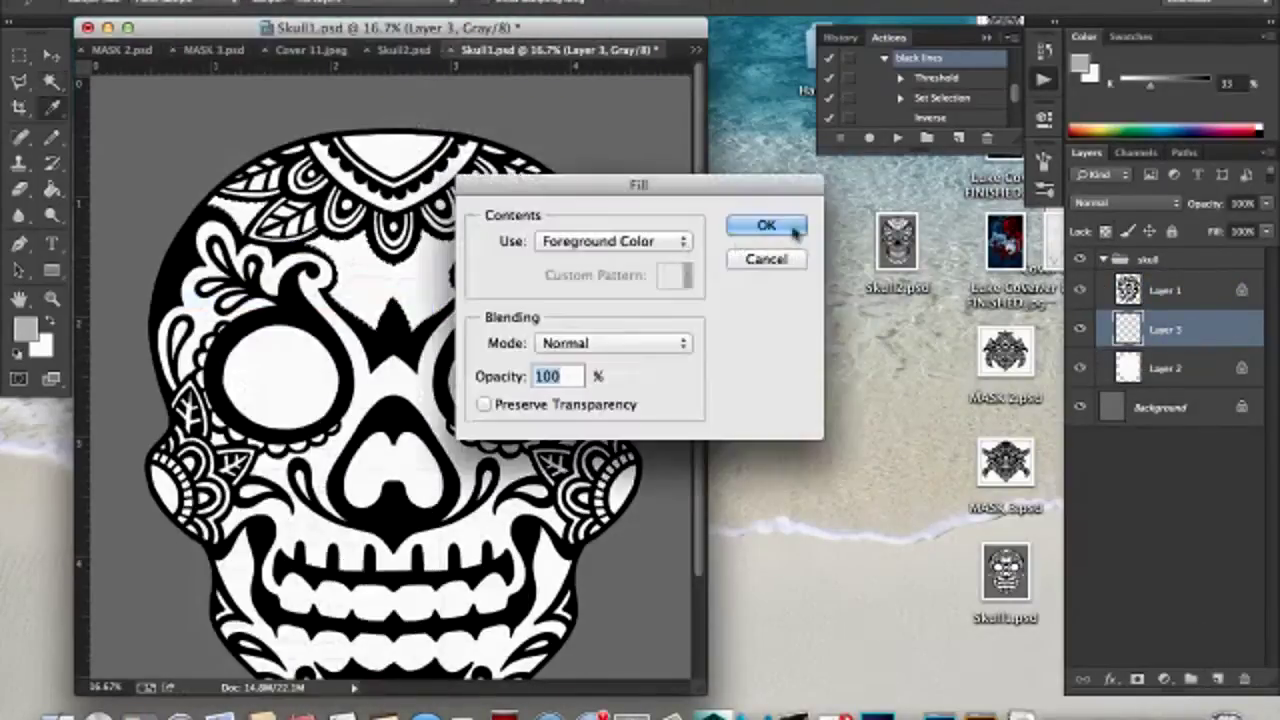
{"action": "left_click", "coordinate": [804, 232]}
Step: Zoom in on the skull's face with the Magic Wand active on Layer 1
{"action": "key", "text": "z"}
{"action": "key", "text": "ctrl+minus"}
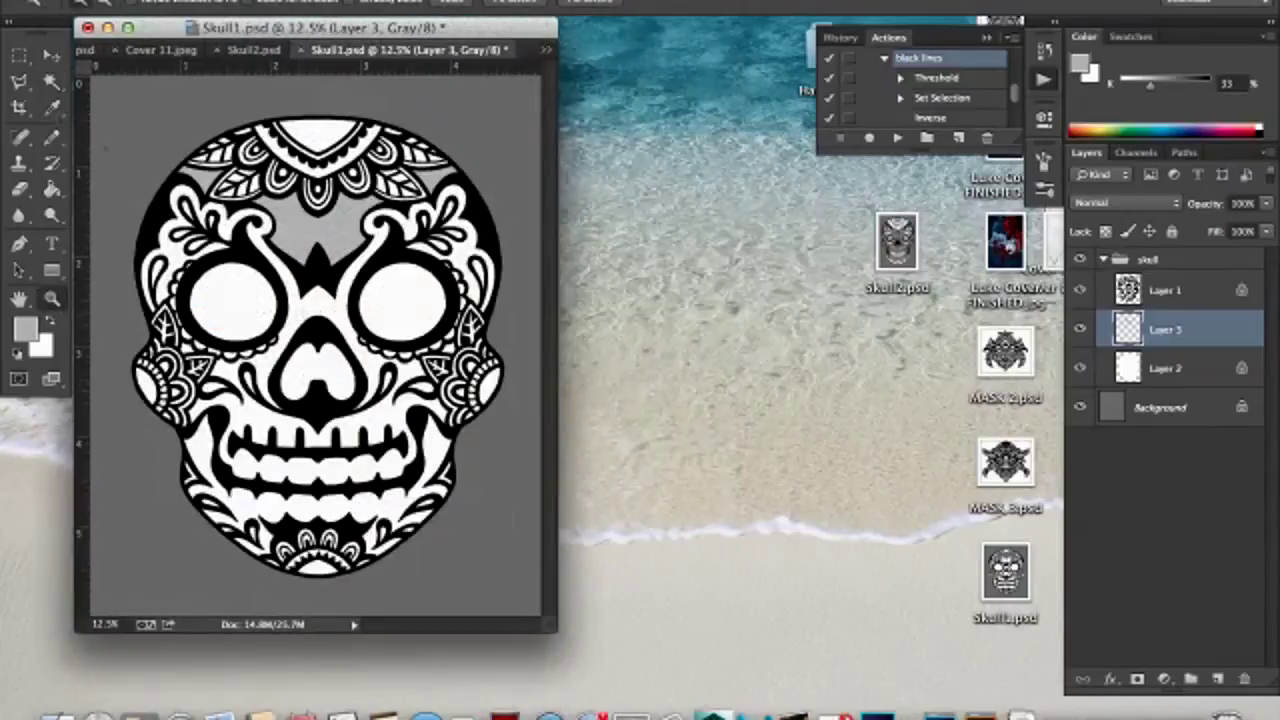
{"action": "key", "text": "w"}
{"action": "key", "text": "alt+bracketright"}
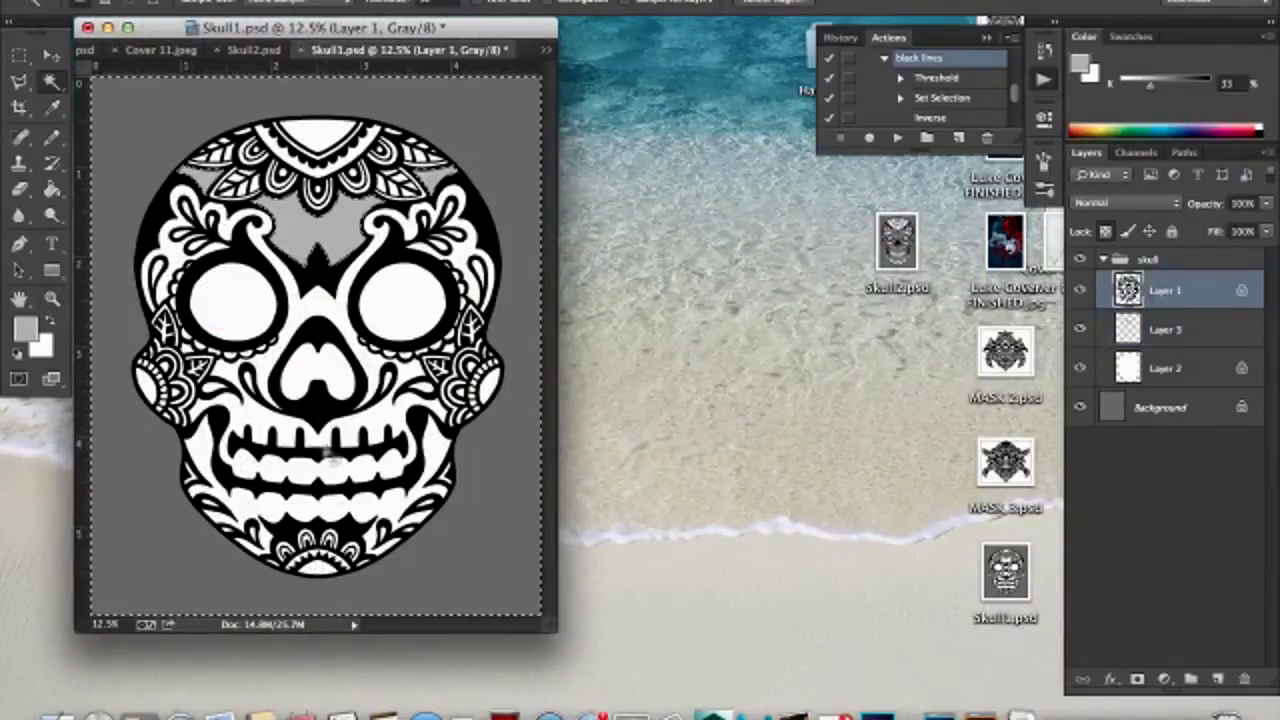
{"action": "key", "text": "ctrl+plus"}
{"action": "key", "text": "ctrl+plus"}
{"action": "key", "text": "ctrl+plus"}
{"action": "left_click", "coordinate": [53, 84]}
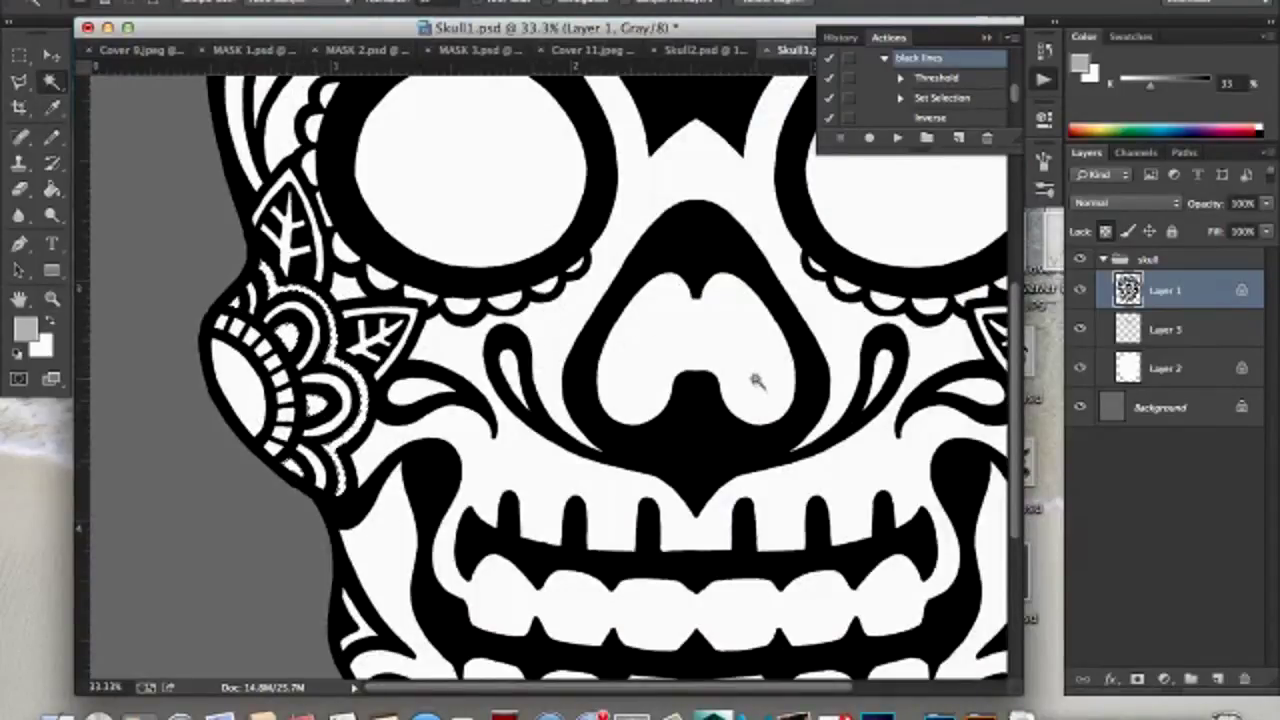
Step: Pan over the nose and cheek ornaments, then expand their selection on Layer 3
{"action": "left_click_drag", "start_coordinate": [757, 381], "coordinate": [625, 400]}
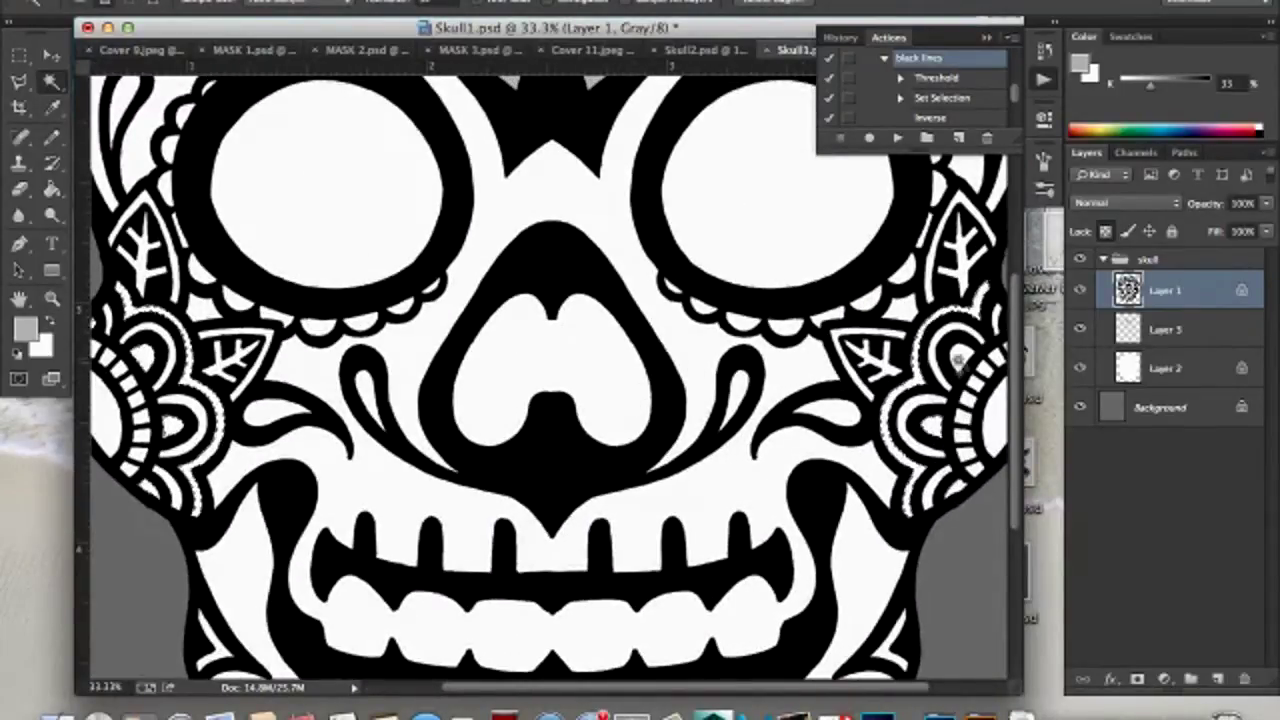
{"action": "scroll", "coordinate": [958, 360], "scroll_direction": "right", "scroll_amount": 5}
{"action": "scroll", "coordinate": [658, 412], "scroll_direction": "down", "scroll_amount": 4}
{"action": "scroll", "coordinate": [658, 412], "scroll_direction": "left", "scroll_amount": 4}
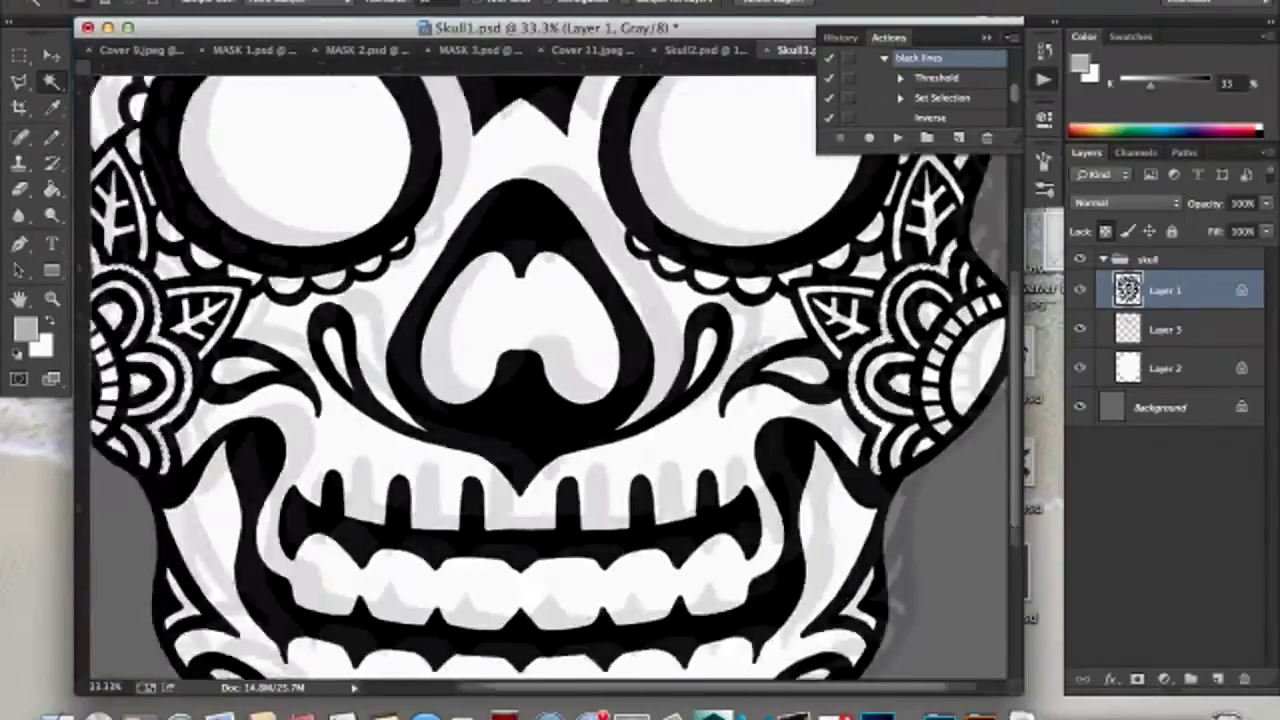
{"action": "scroll", "coordinate": [660, 390], "scroll_direction": "down", "scroll_amount": 4}
{"action": "scroll", "coordinate": [666, 362], "scroll_direction": "down", "scroll_amount": 2}
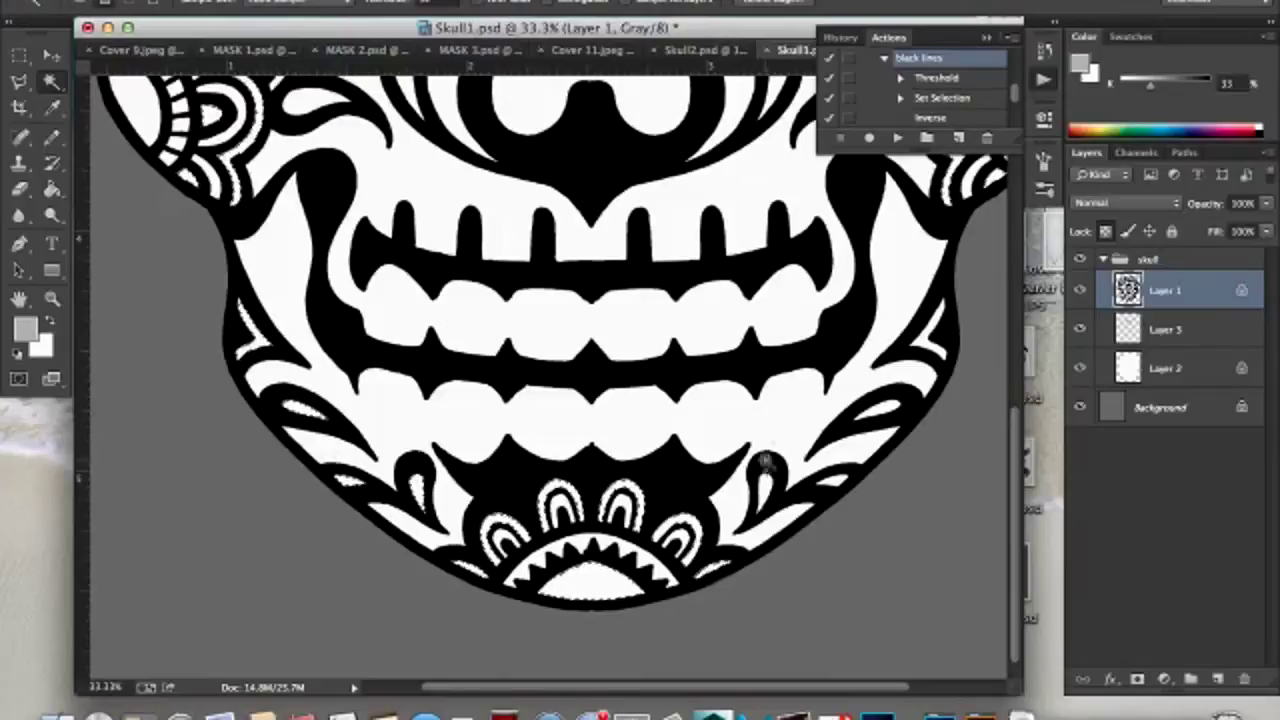
{"action": "scroll", "coordinate": [700, 300], "scroll_direction": "up", "scroll_amount": 5}
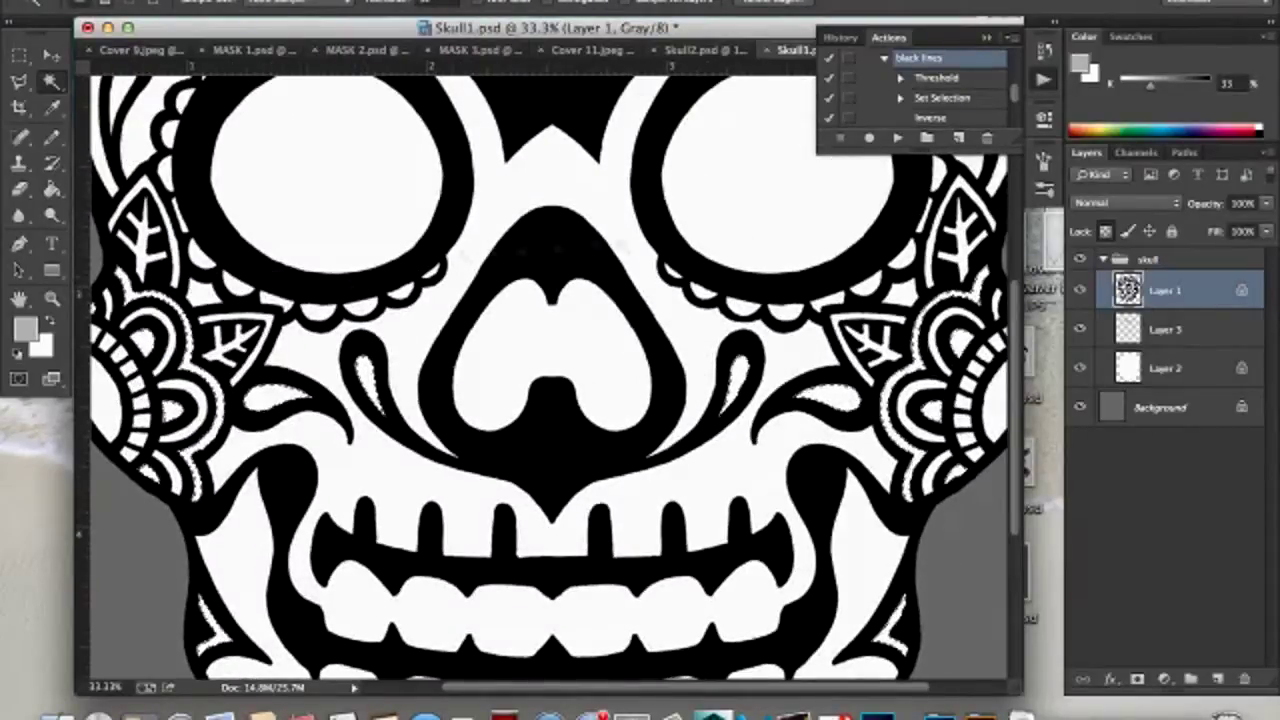
{"action": "scroll", "coordinate": [738, 375], "scroll_direction": "up", "scroll_amount": 5}
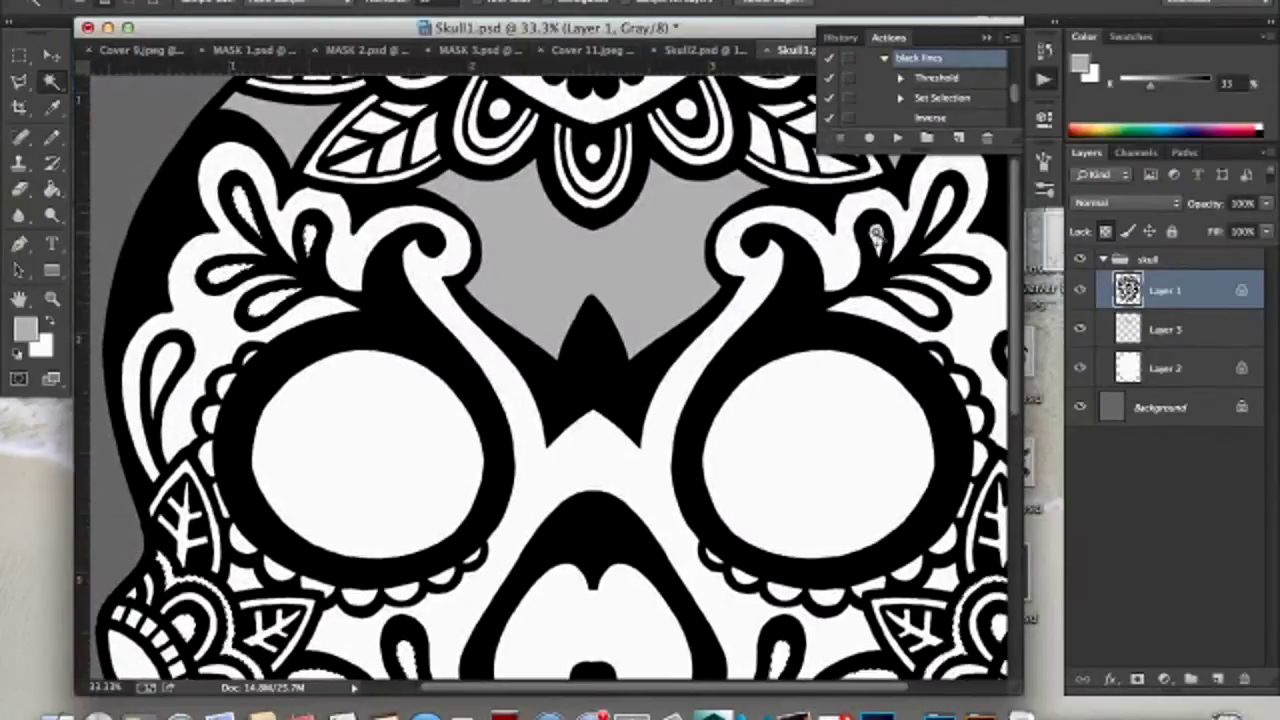
{"action": "left_click", "coordinate": [1160, 329]}
{"action": "left_click", "coordinate": [420, 2]}
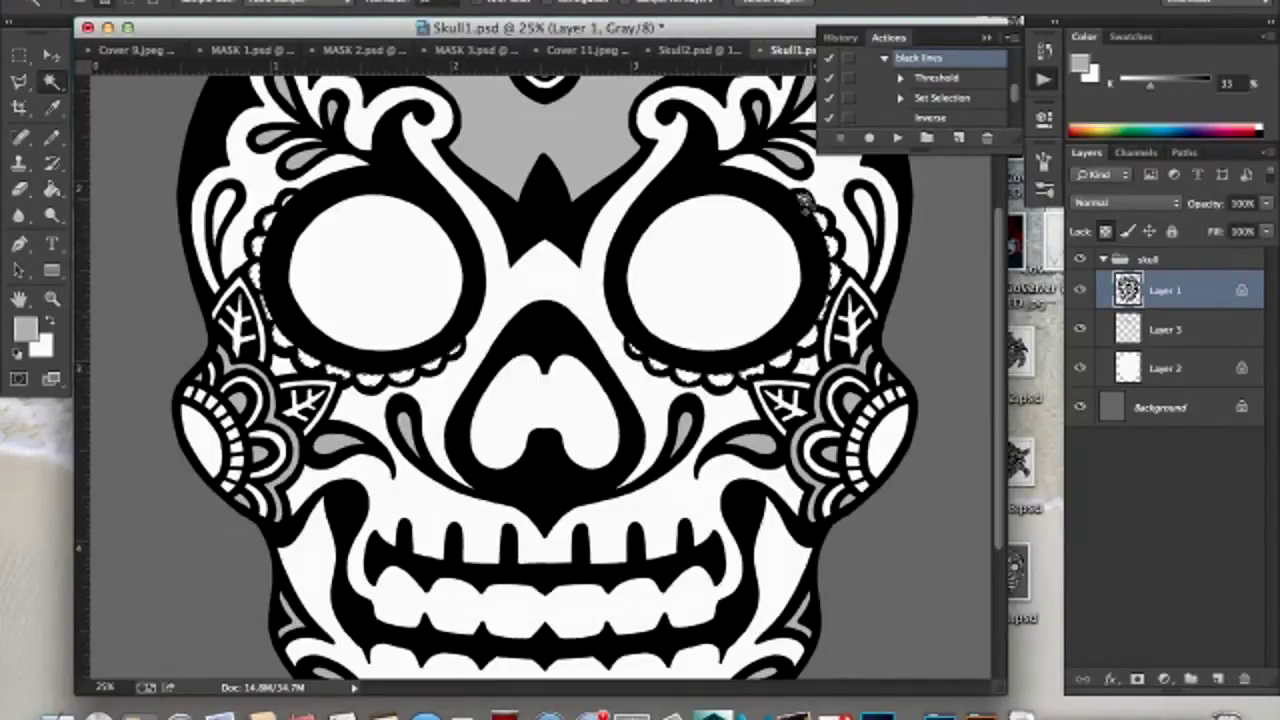
{"action": "left_click", "coordinate": [700, 277]}
Step: Fill Layer 3 grey, save Skull1.psd, and bring Skull2.psd back to the front
{"action": "left_click", "coordinate": [1165, 329]}
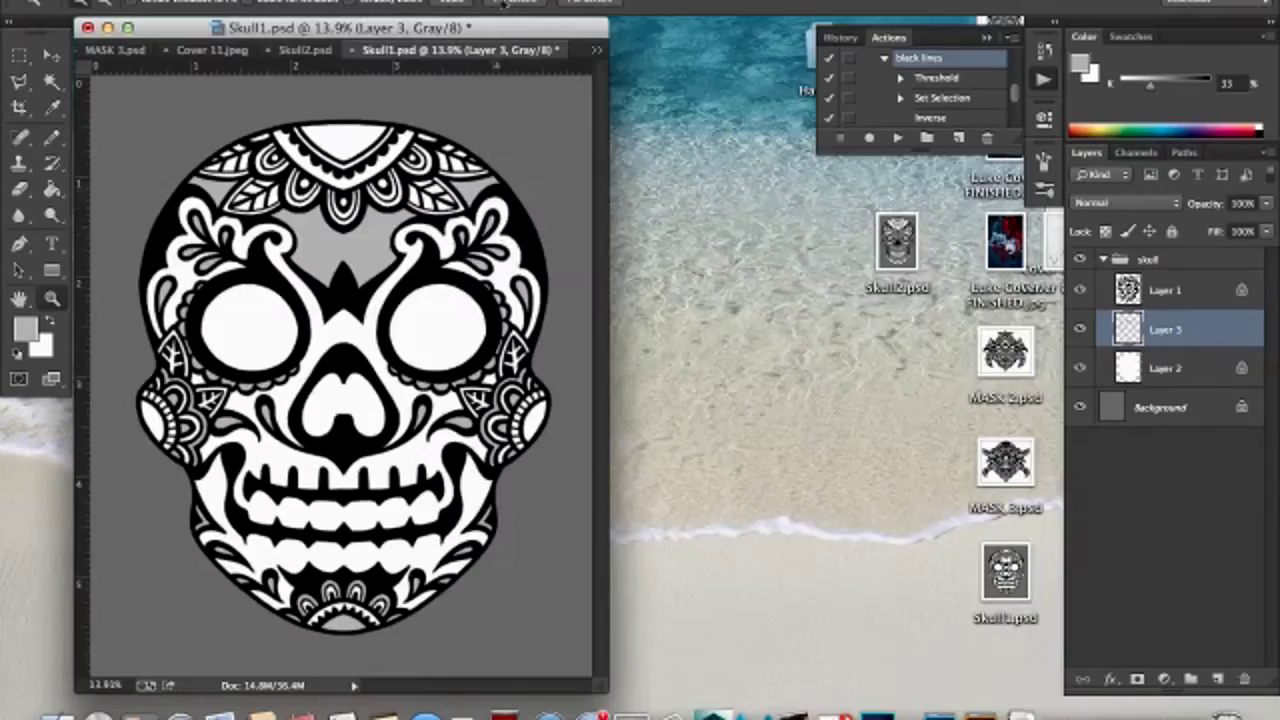
{"action": "key", "text": "super+s"}
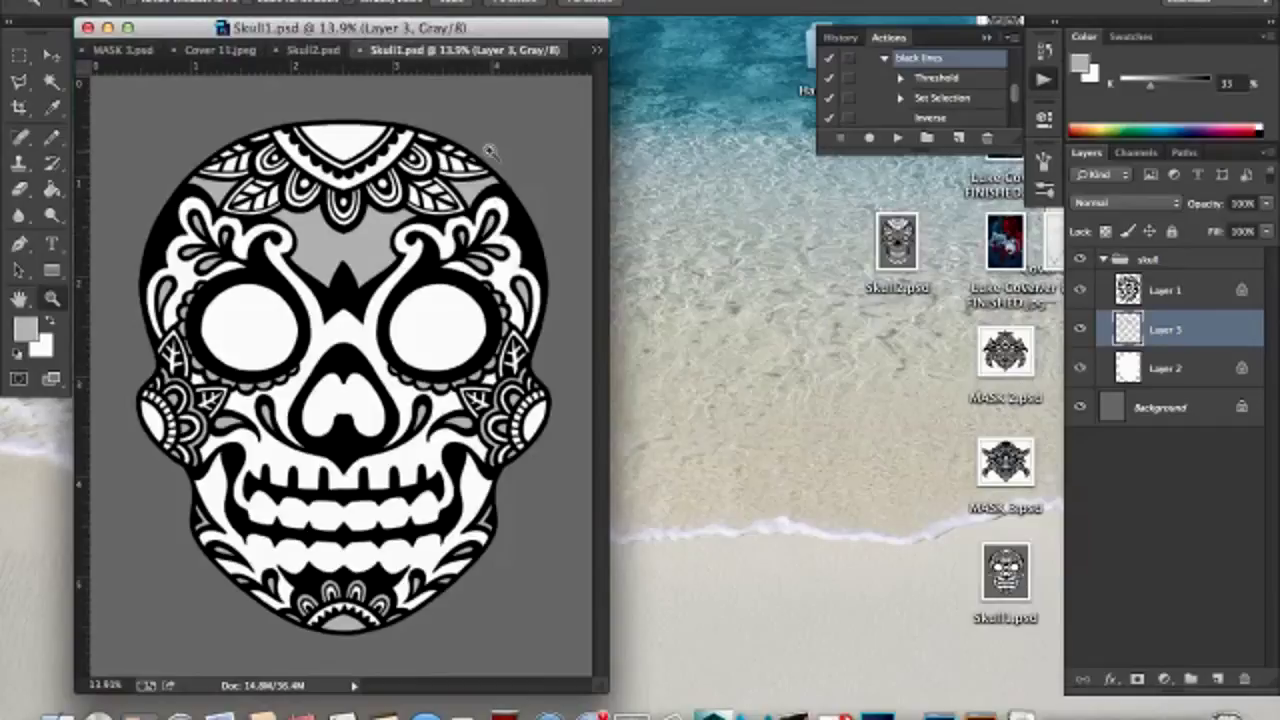
{"action": "left_click", "coordinate": [313, 51]}
{"action": "left_click", "coordinate": [530, 50]}
{"action": "left_click", "coordinate": [390, 50]}
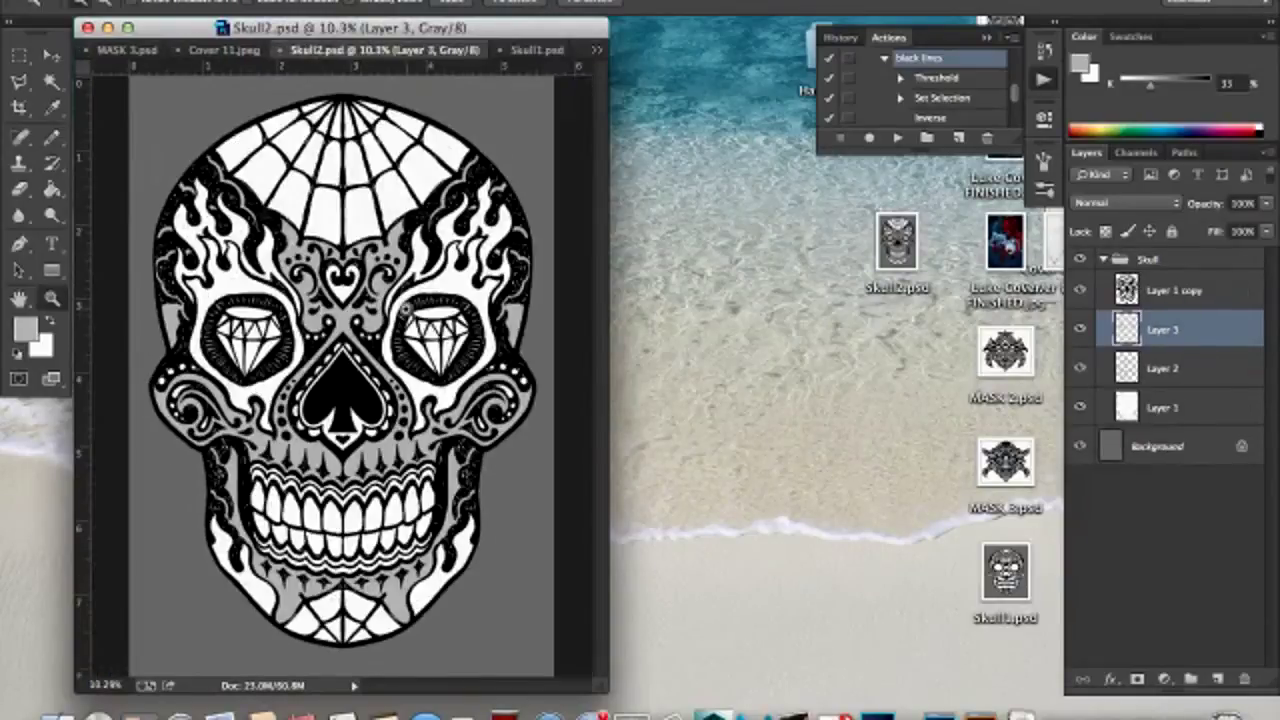